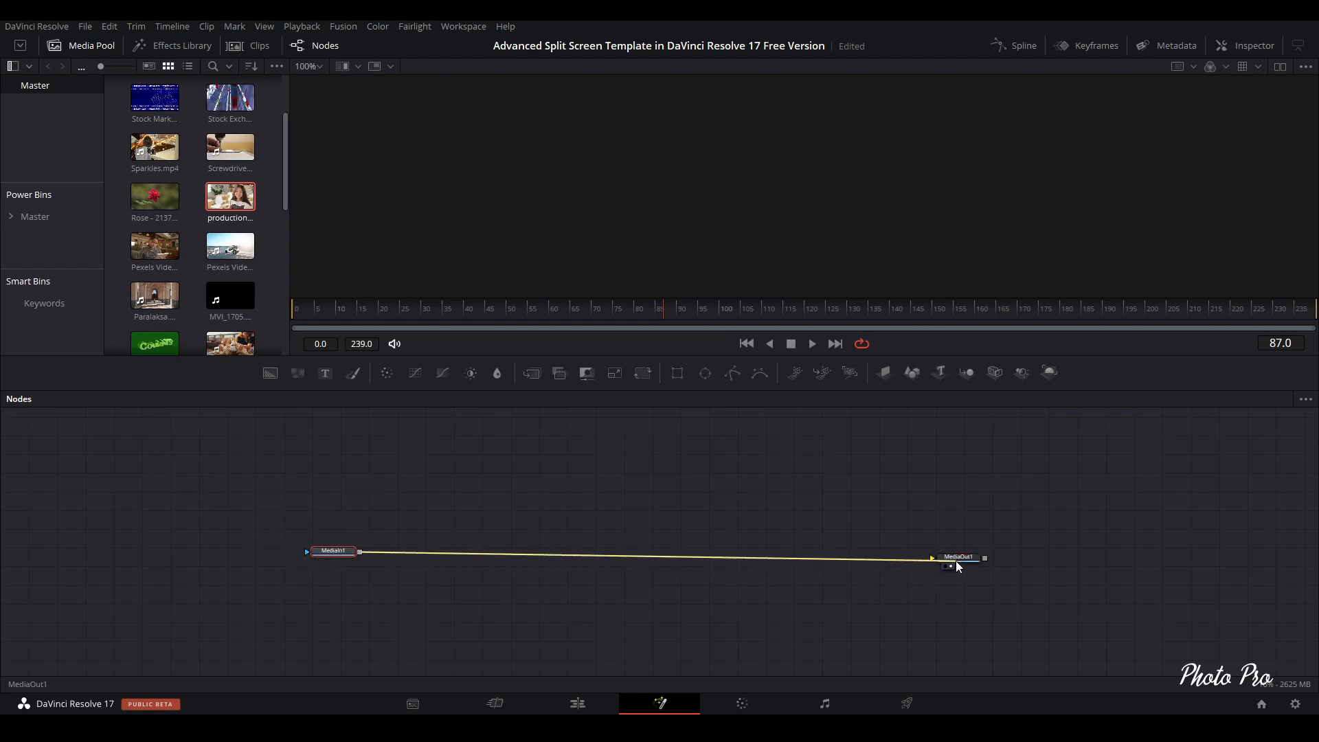
Line up MediaIn1 with MediaOut1 and add a Background node just above their connection.
drag(347, 553, 347, 562)
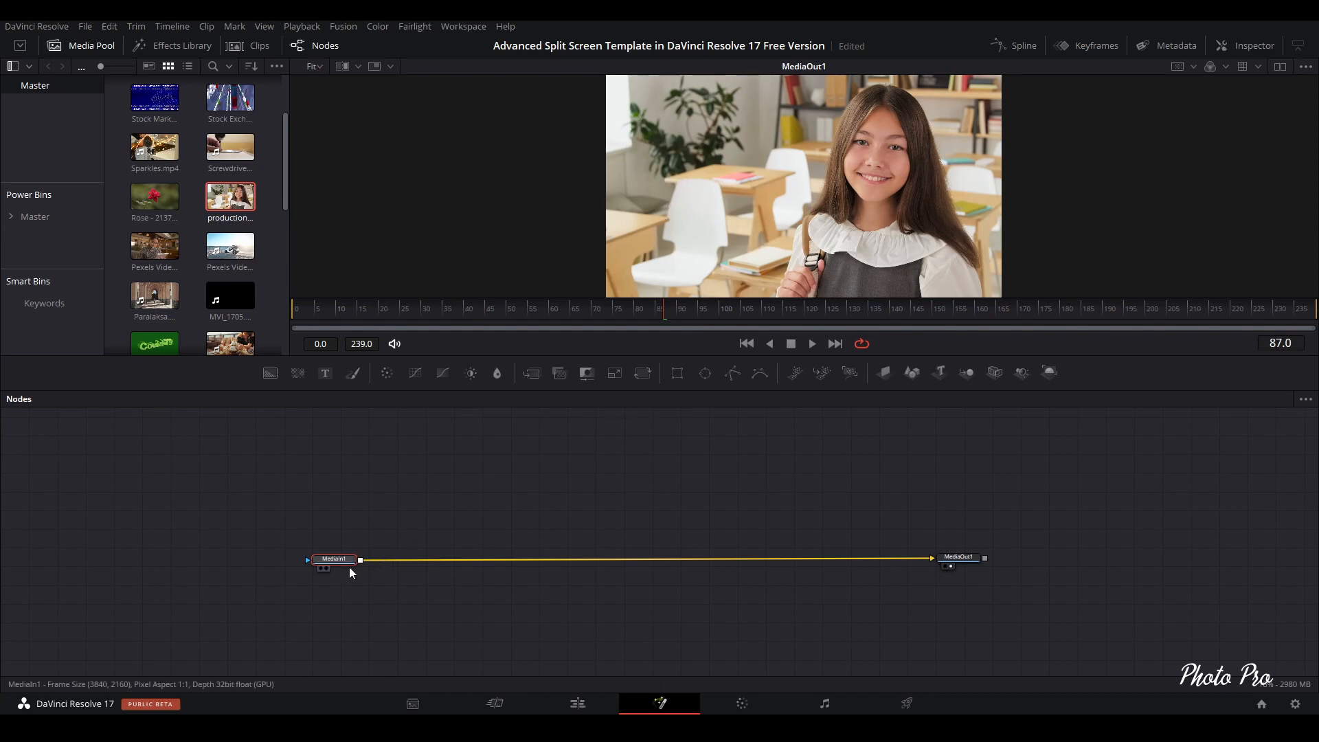
drag(345, 565, 342, 560)
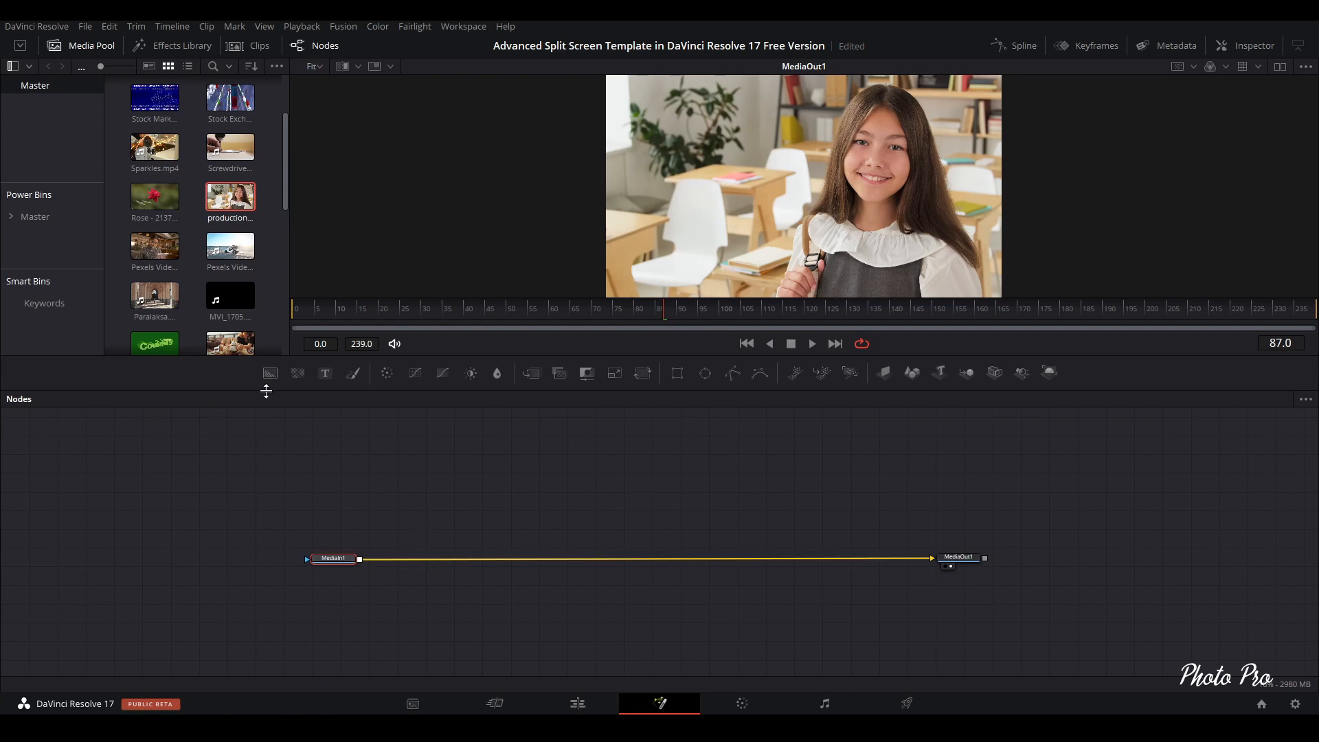
drag(271, 377, 307, 433)
drag(400, 524, 398, 527)
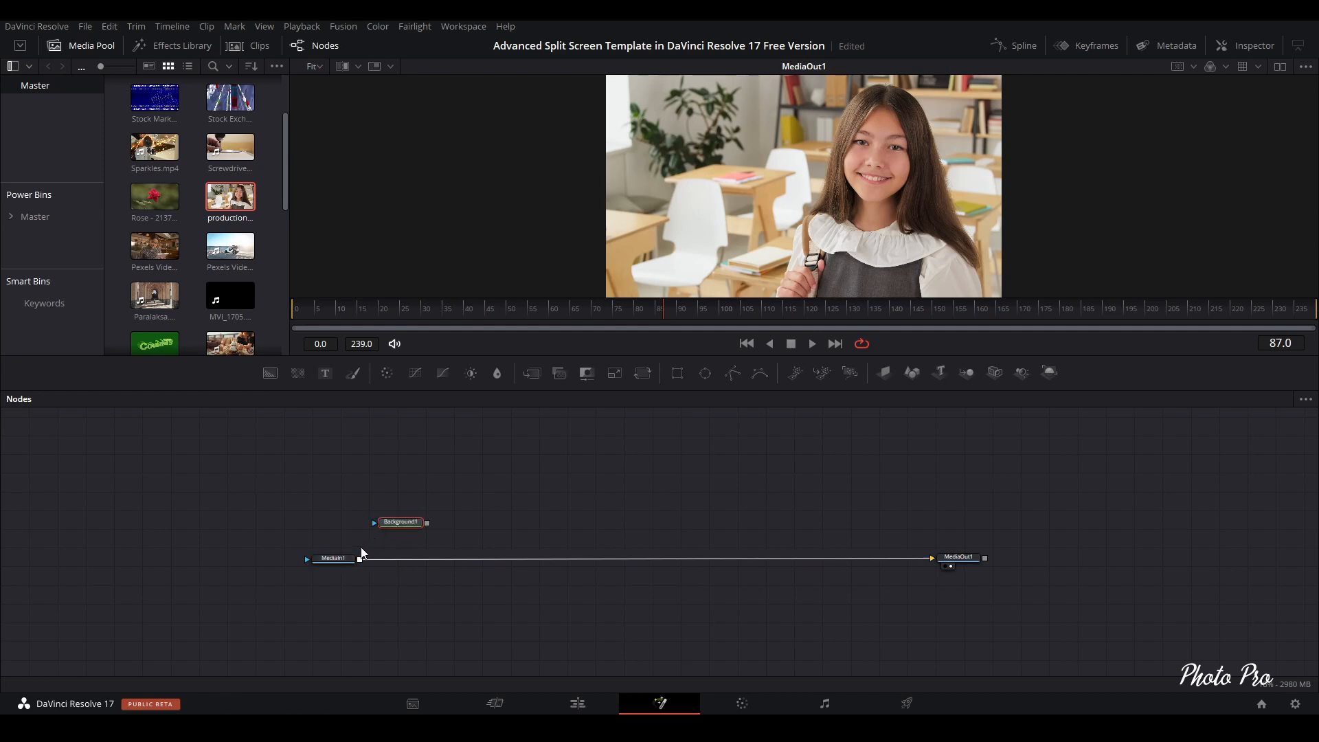
key(shift+space)
text(trans)
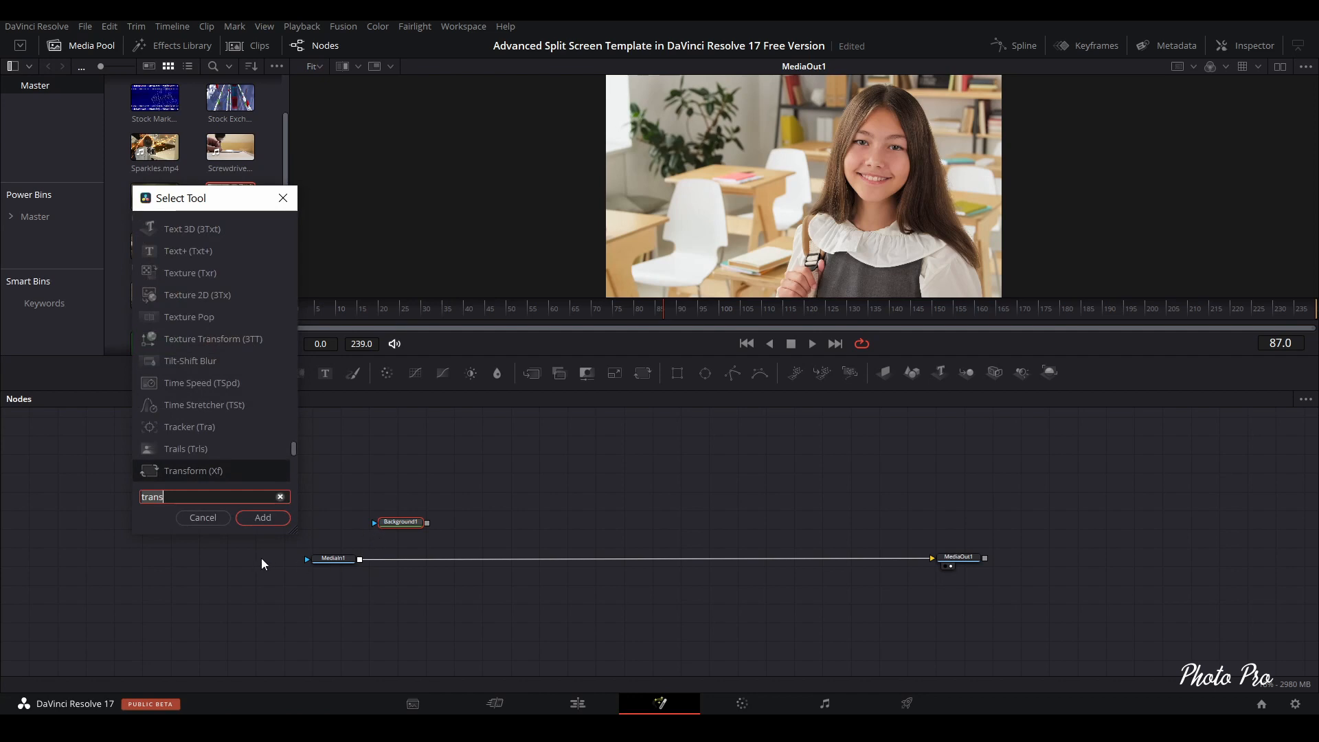
key(BackSpace)
key(BackSpace)
key(BackSpace)
key(BackSpace)
key(BackSpace)
text(b)
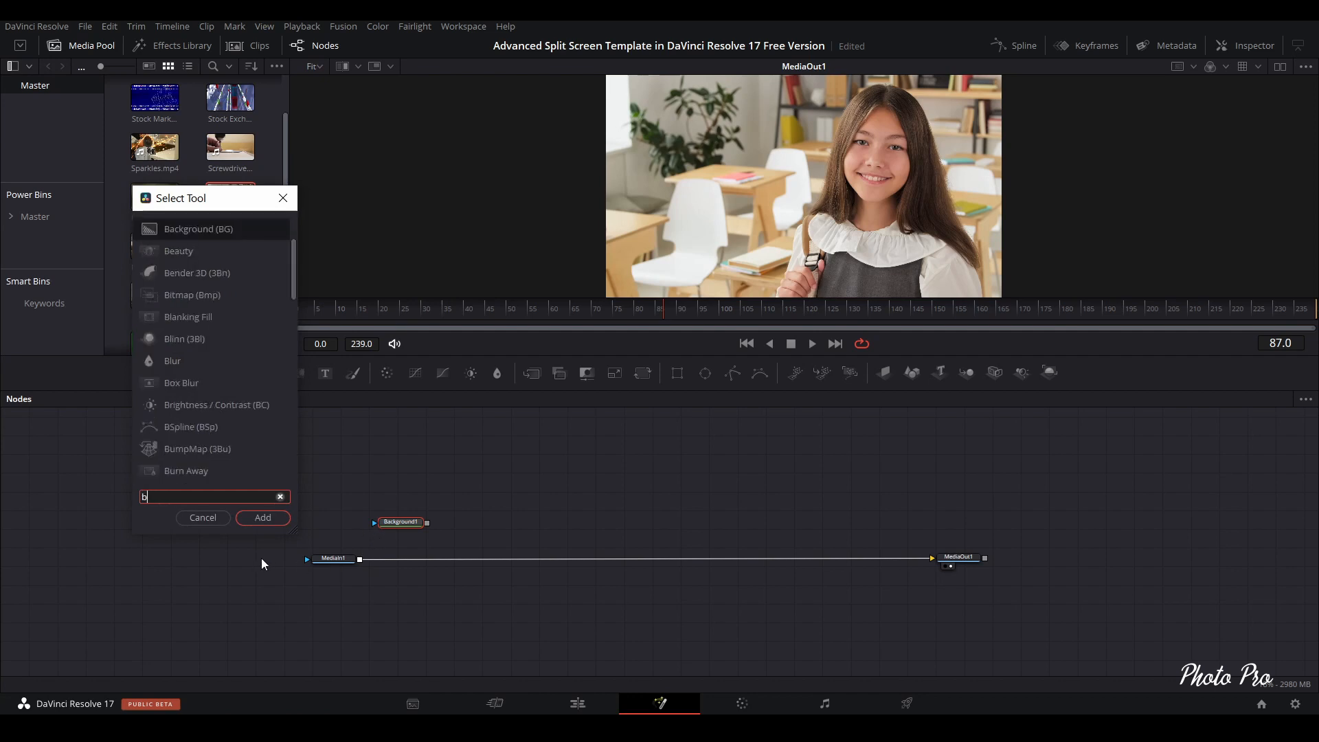
text(ack)
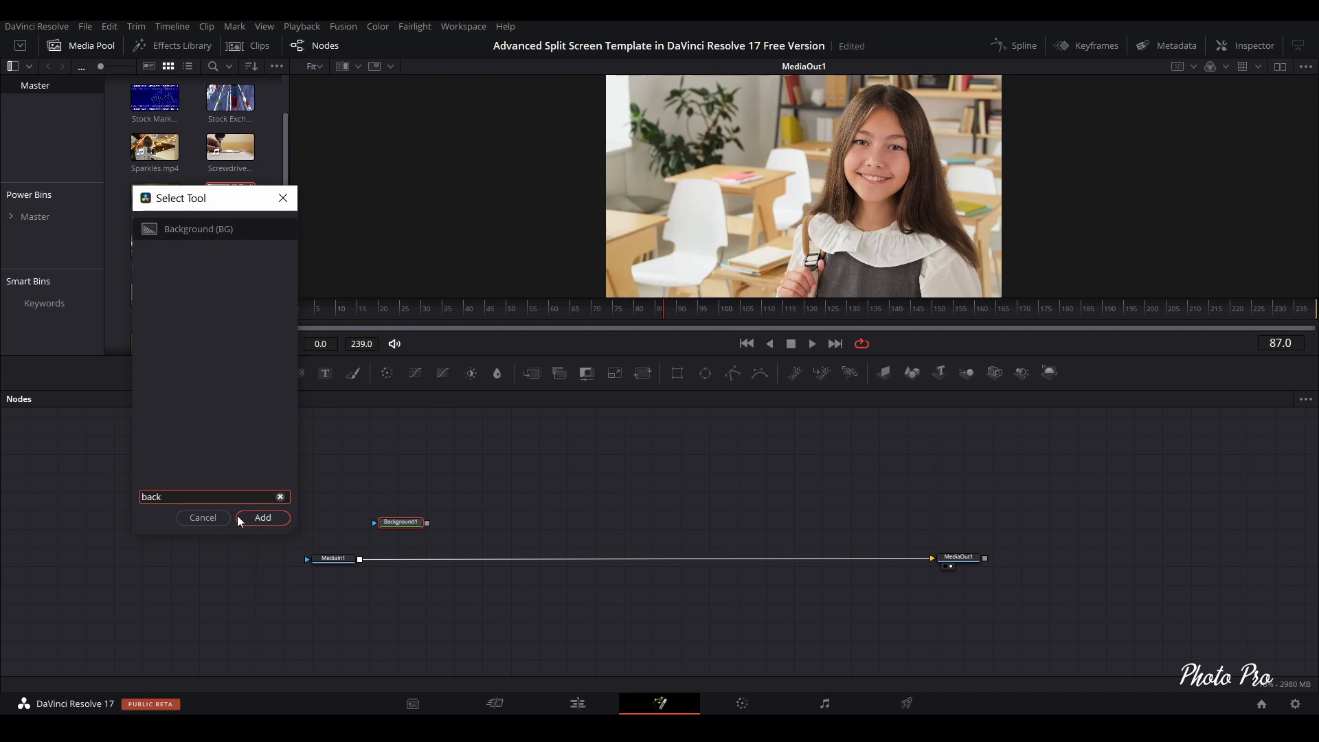
click(199, 518)
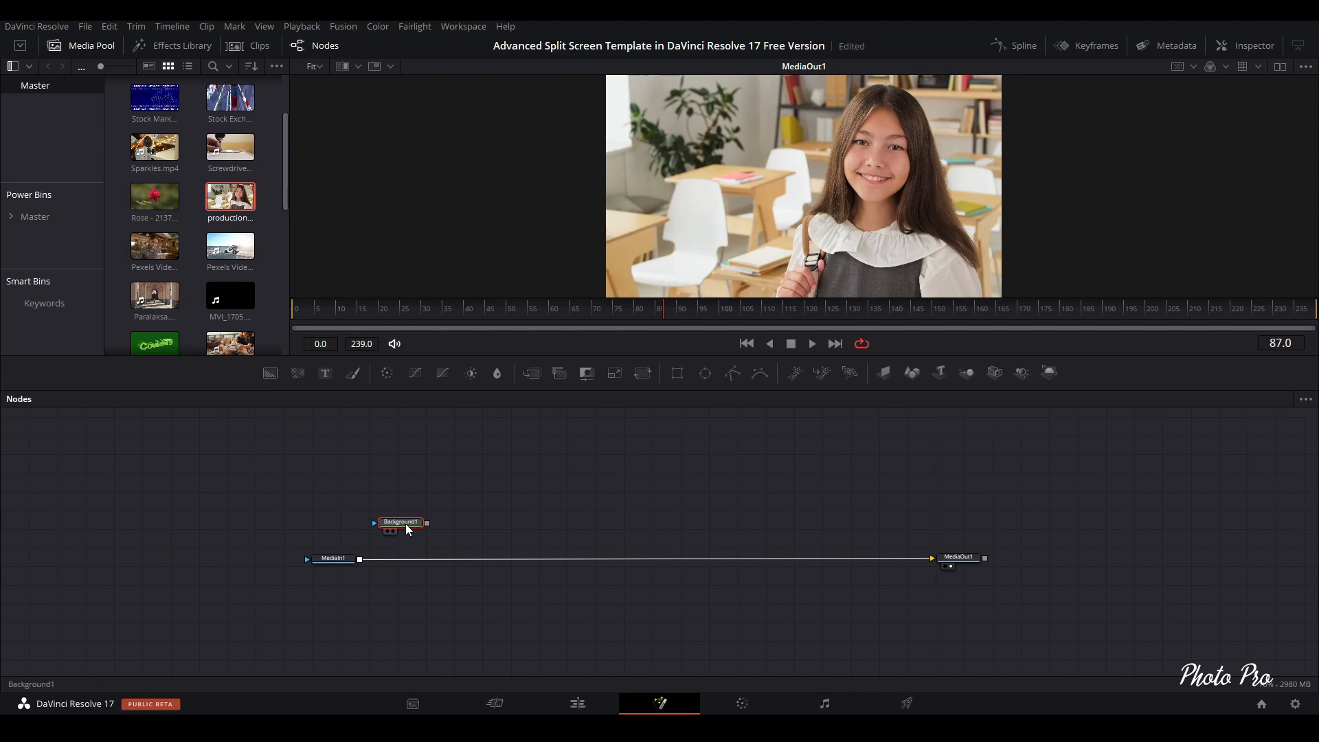
Merge the Background node with MediaIn1 and swap the merge's inputs so the background lies beneath the clip.
drag(426, 525, 361, 565)
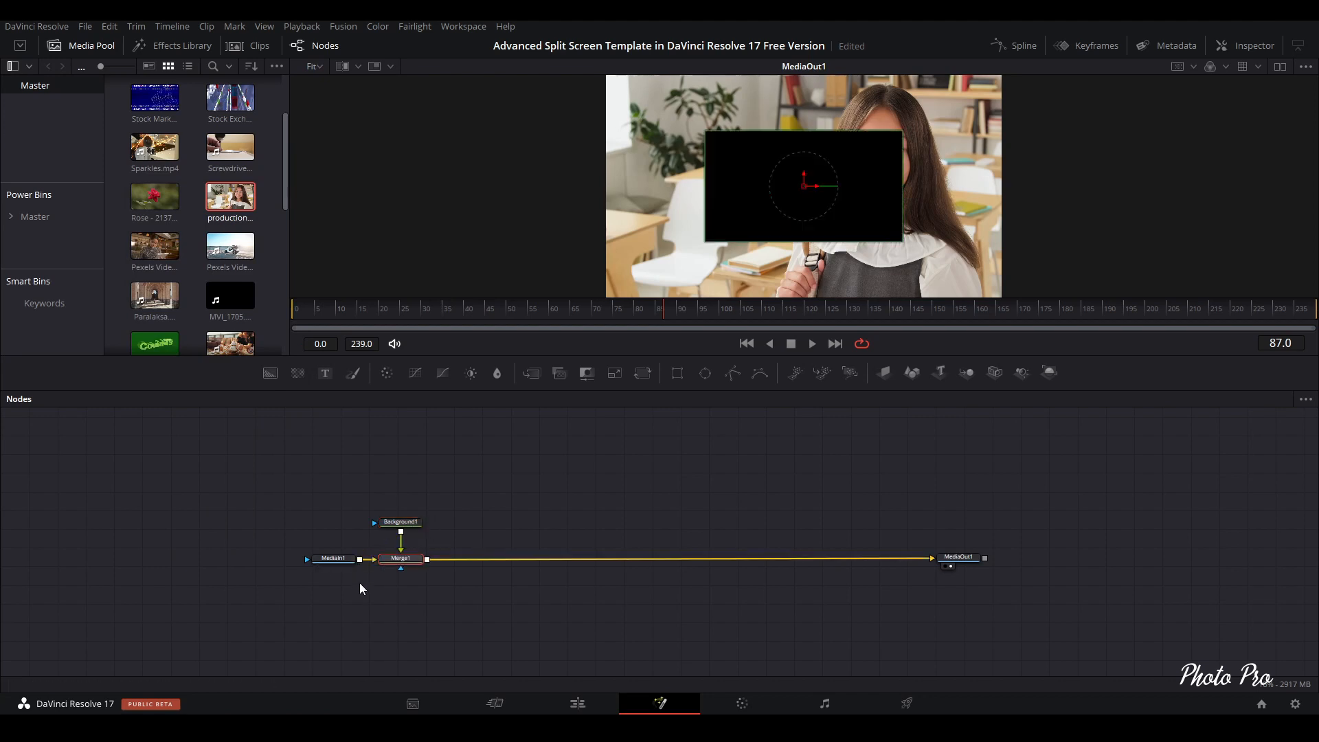
click(406, 524)
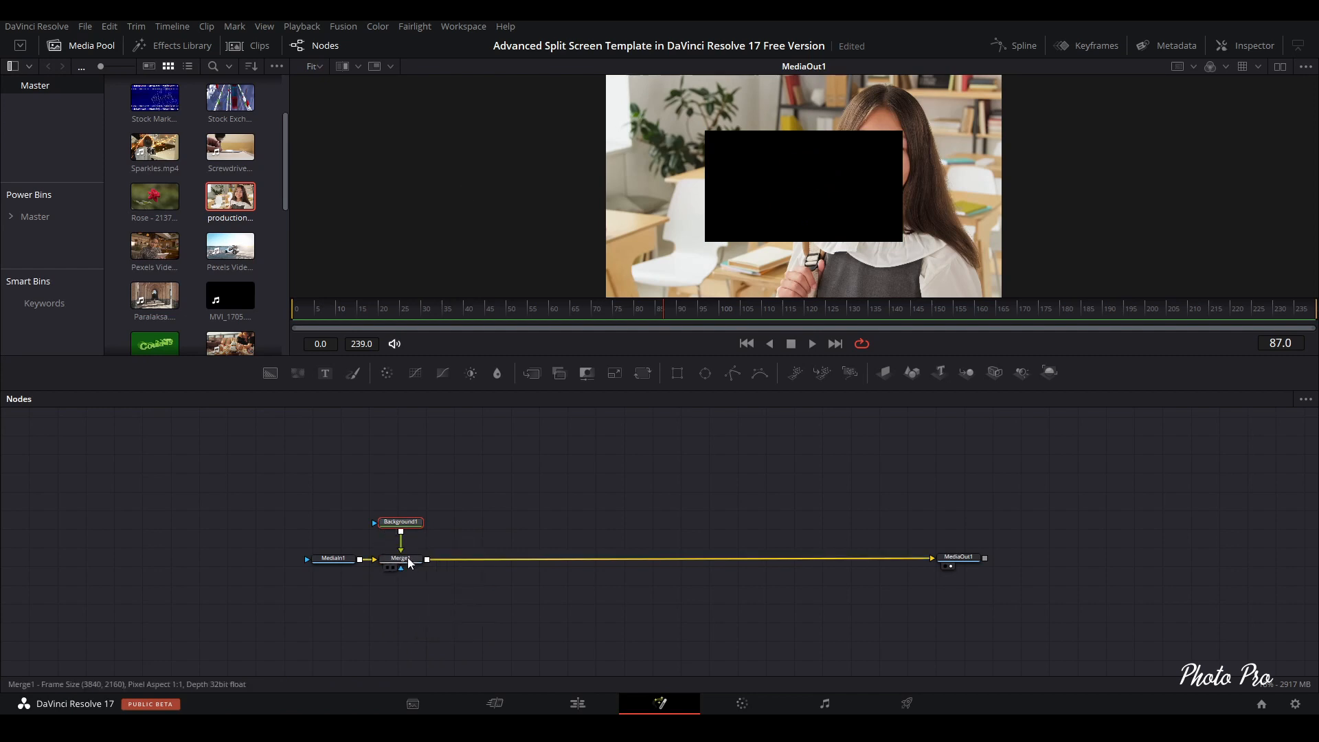
click(410, 562)
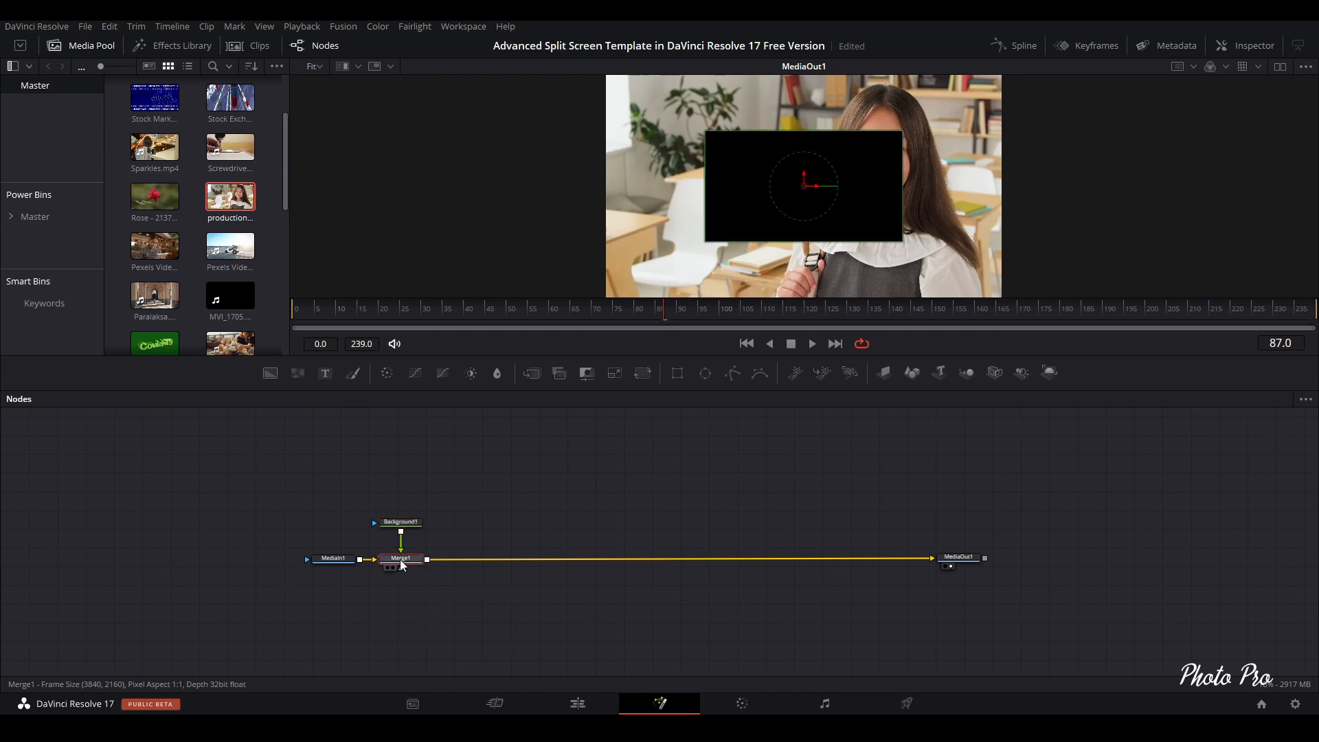
right_click(399, 562)
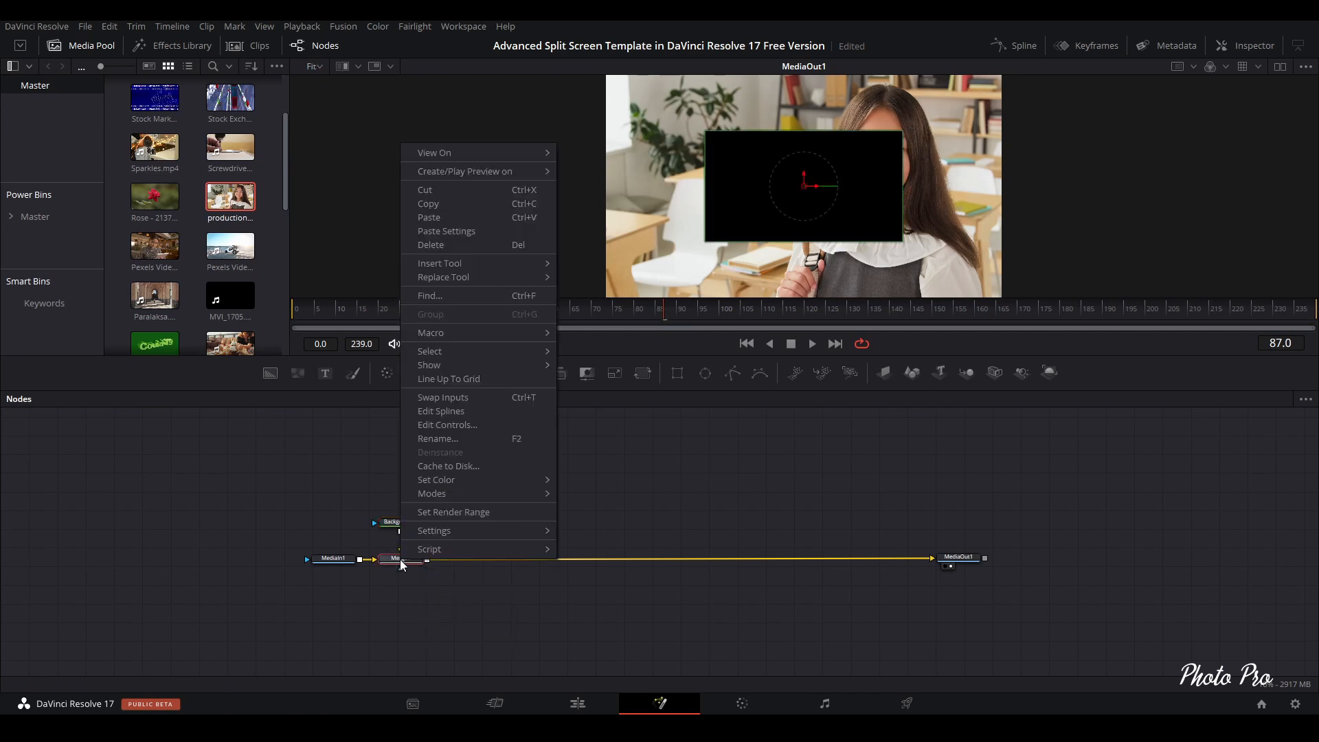
click(438, 401)
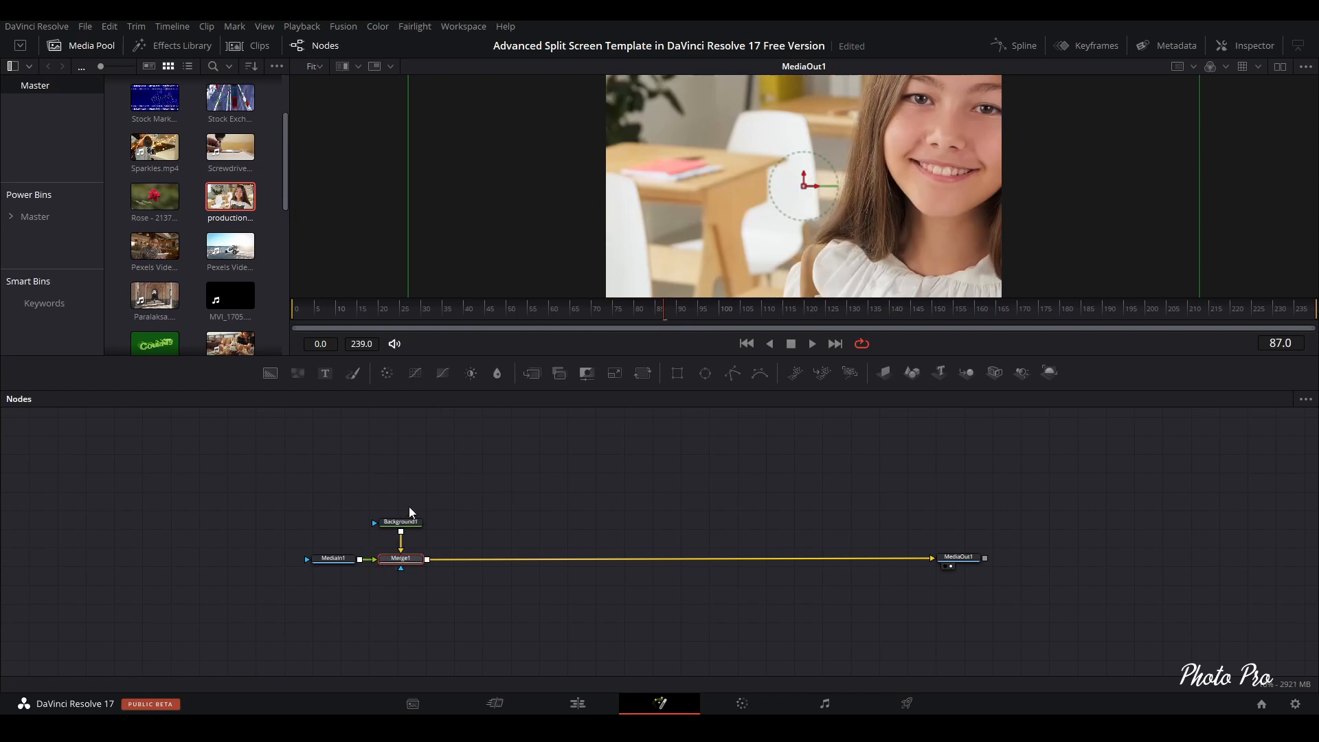
Insert a Transform node between MediaIn1 and Merge1, spacing the nodes evenly in the row.
drag(331, 559, 281, 565)
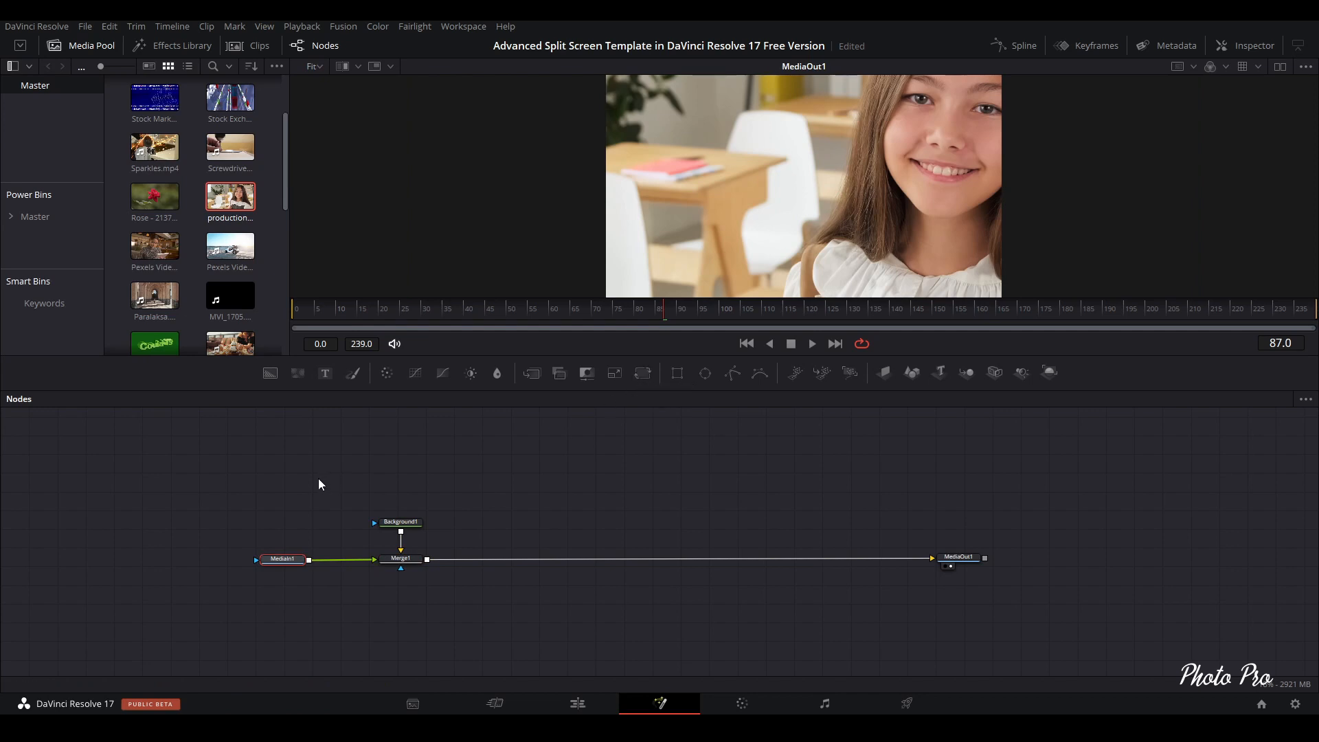
key(shift+space)
text(trans)
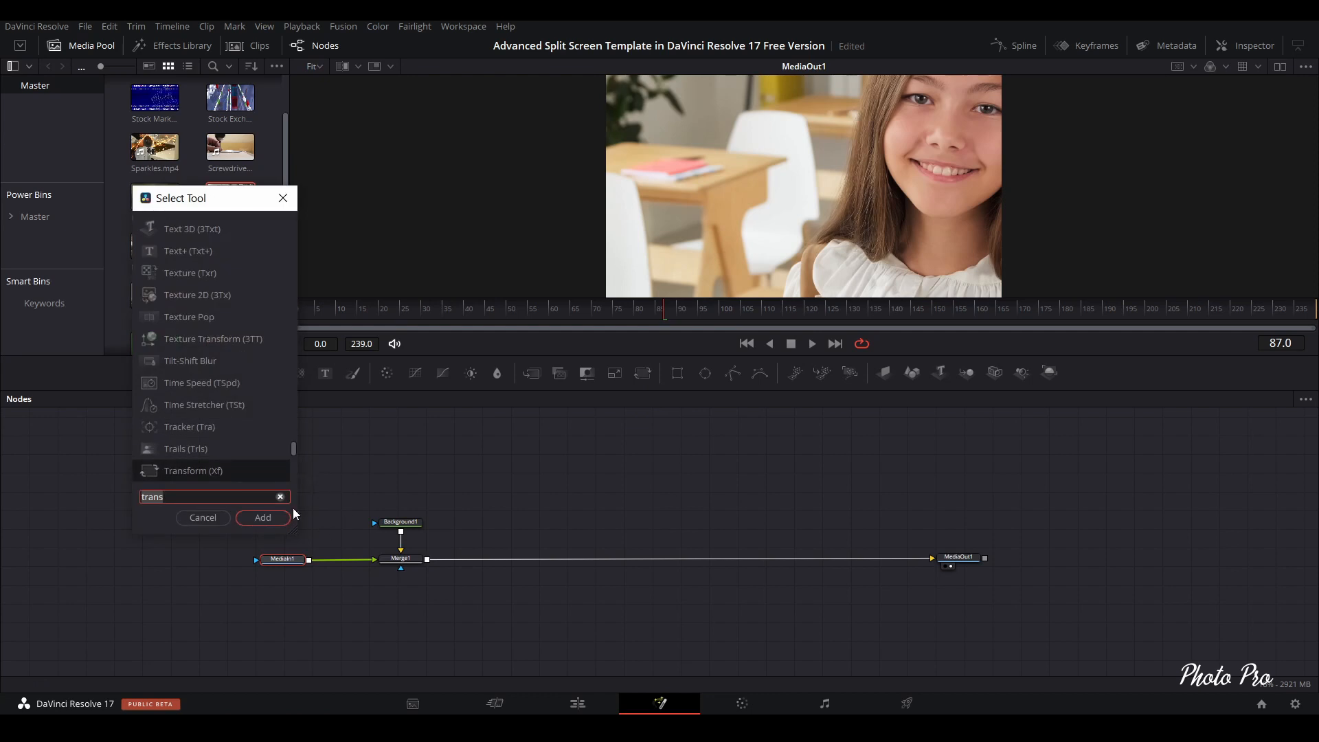
key(BackSpace)
key(Return)
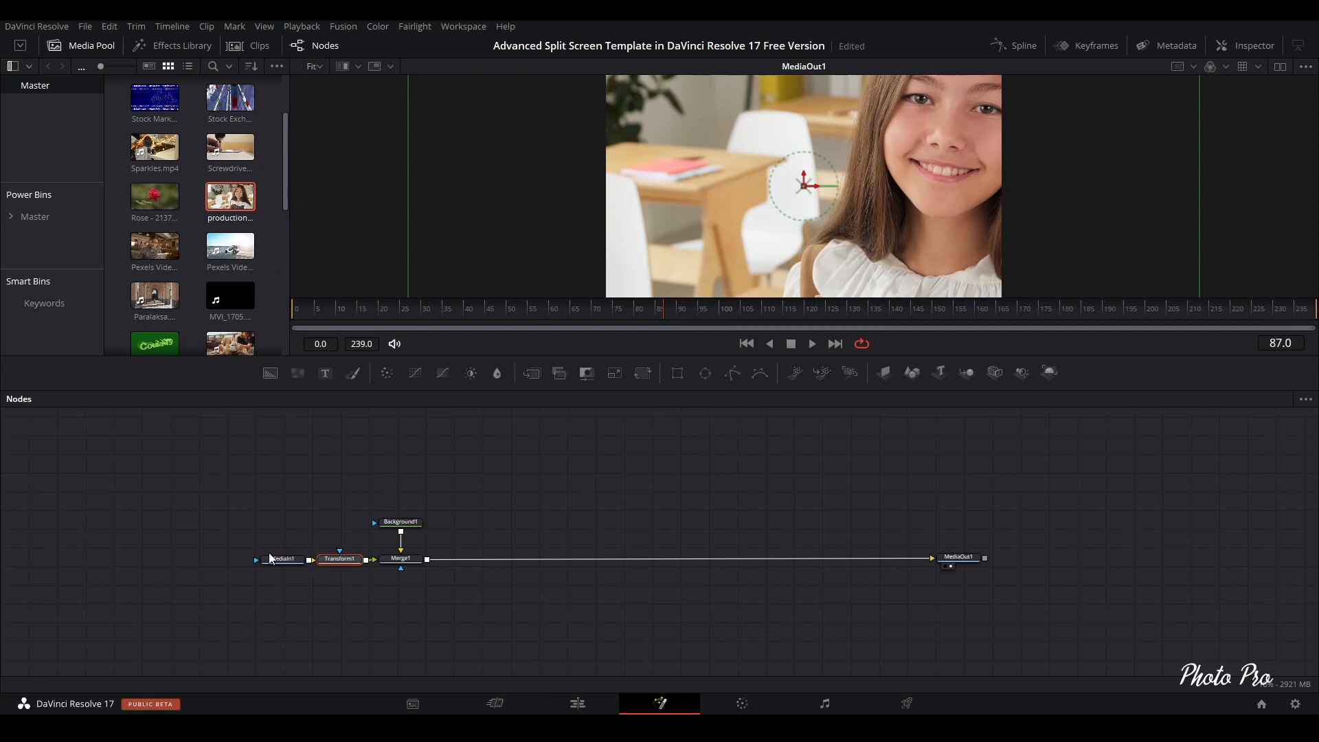
drag(283, 560, 271, 560)
click(348, 560)
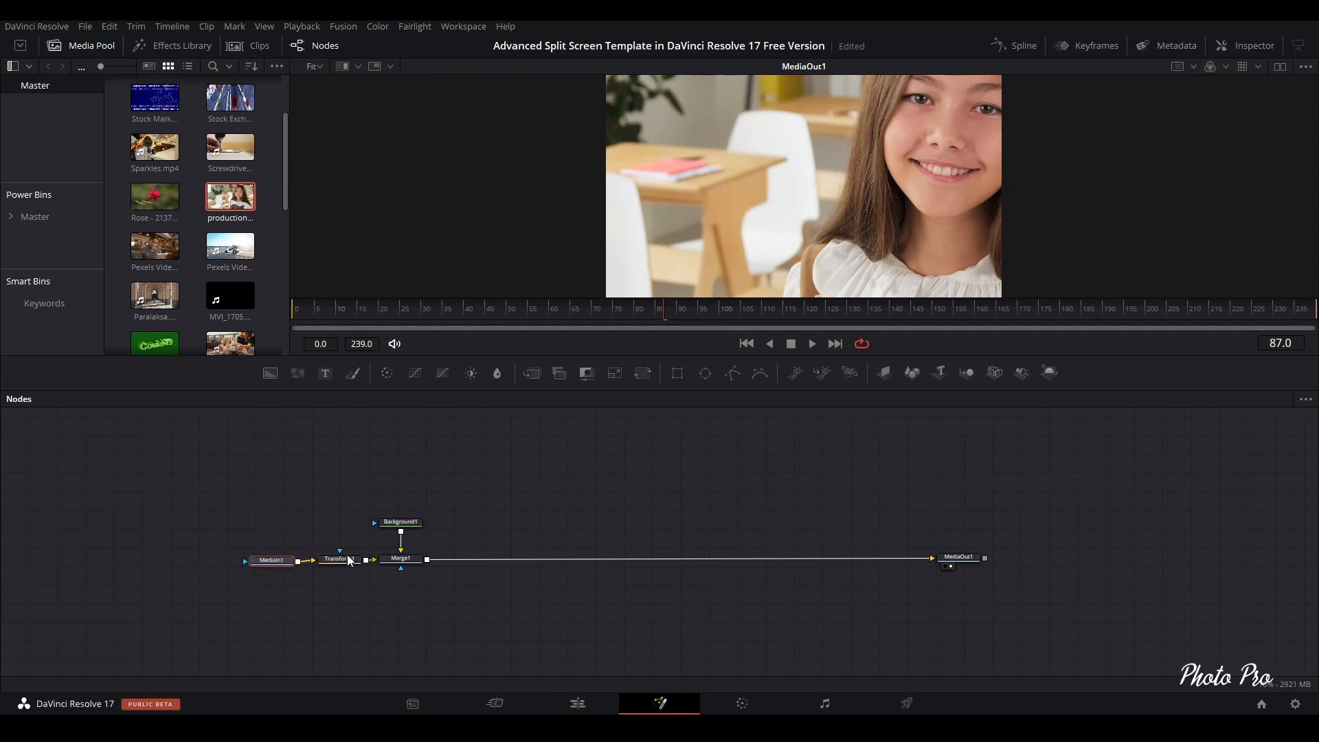
click(340, 559)
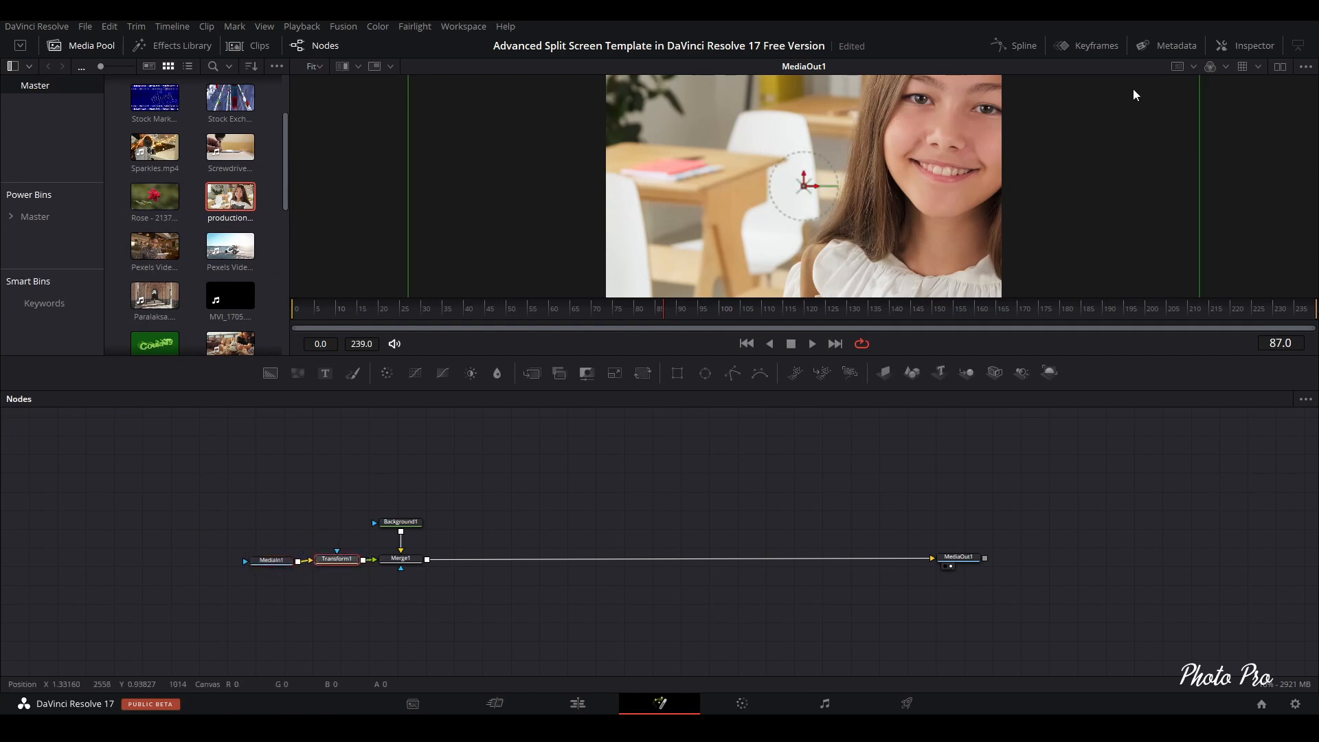
Show the Transform node's settings and reduce its size to 0.505 so the clip fits the frame.
click(1235, 47)
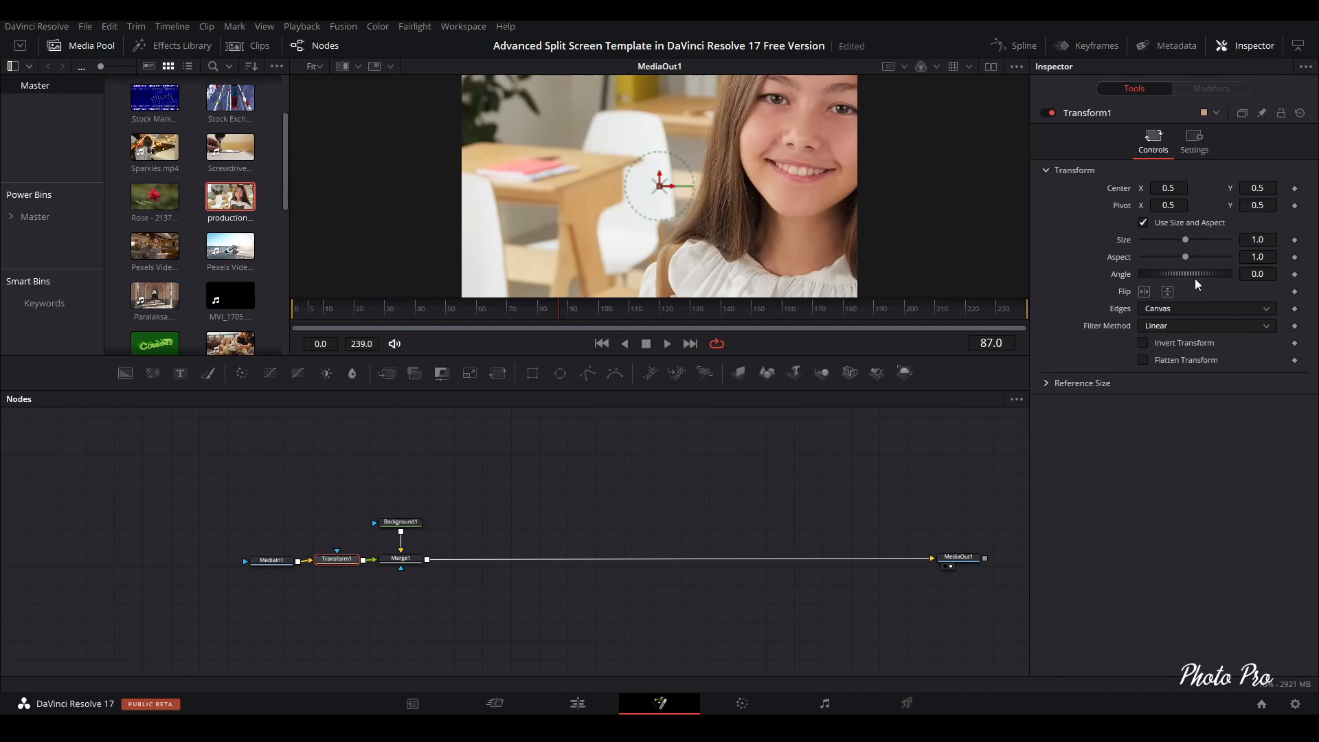
drag(1187, 239, 1165, 236)
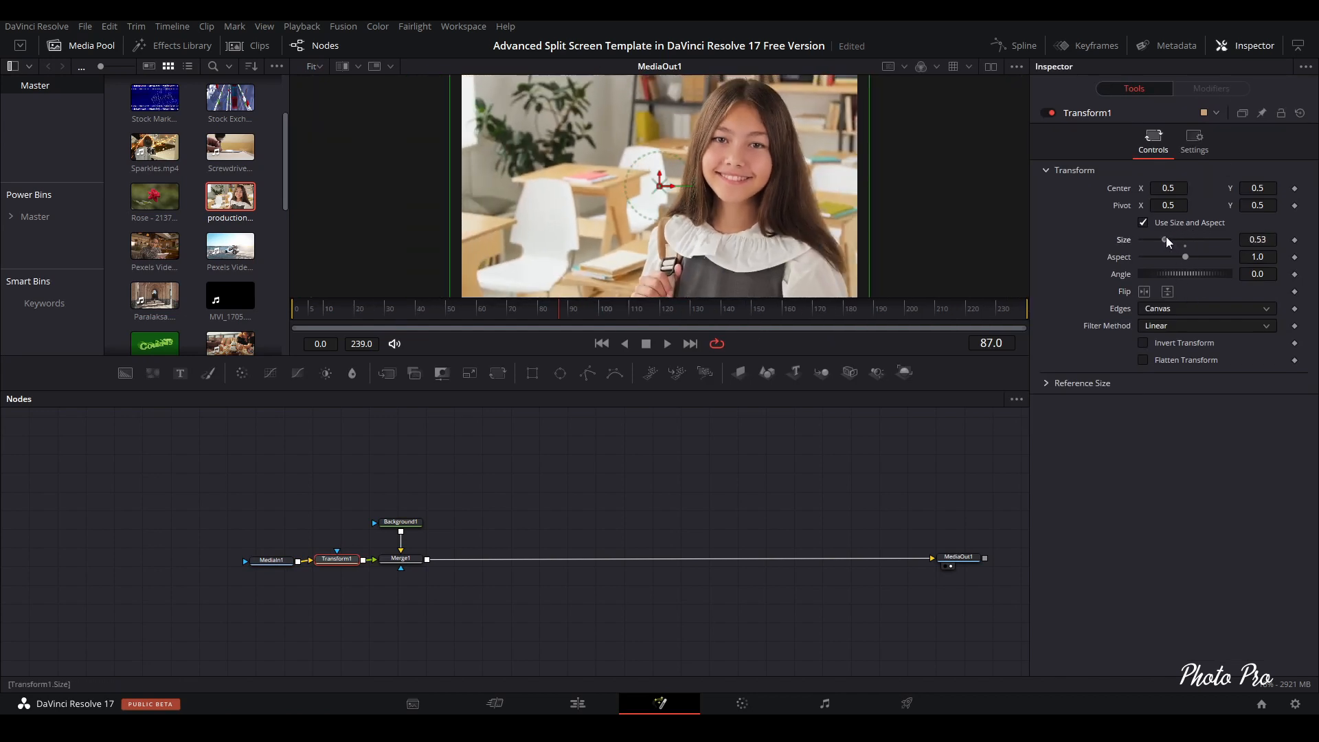
drag(1257, 240, 1240, 240)
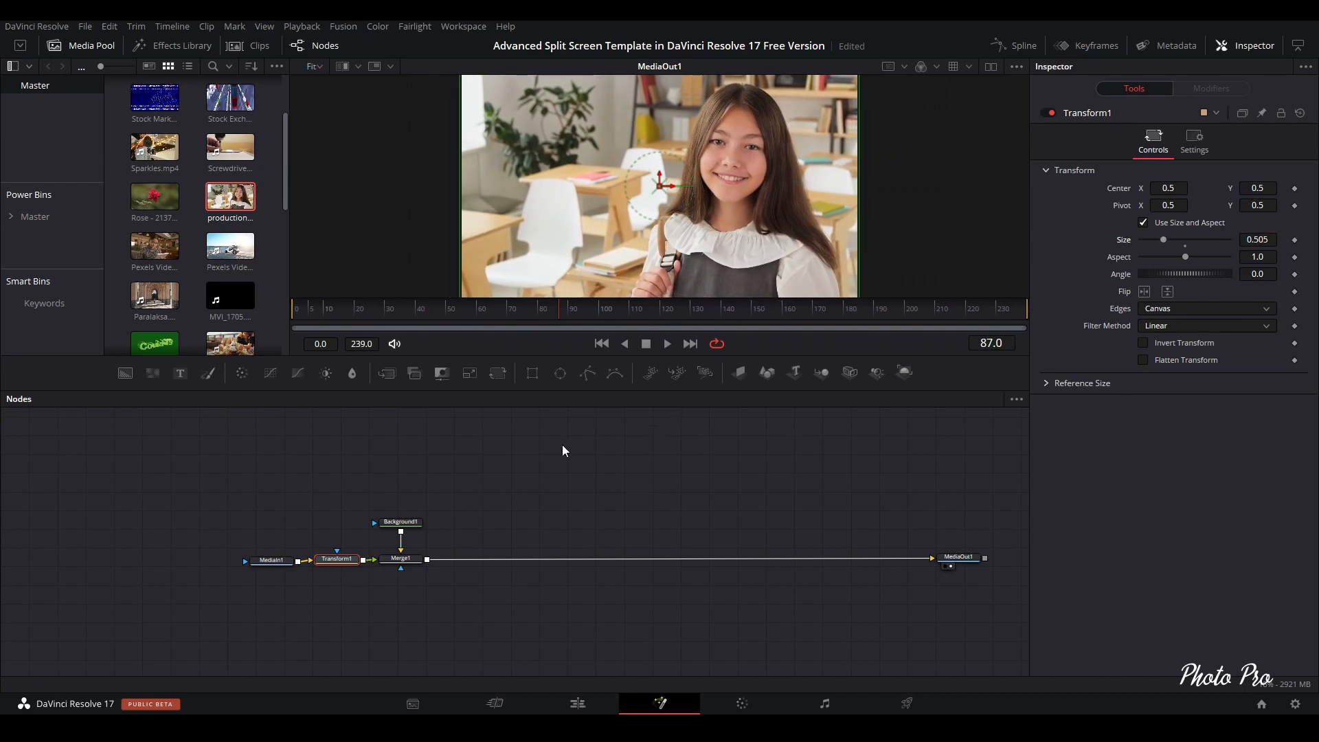
Make the Background node fully transparent by setting its alpha to 0.
click(288, 560)
click(401, 525)
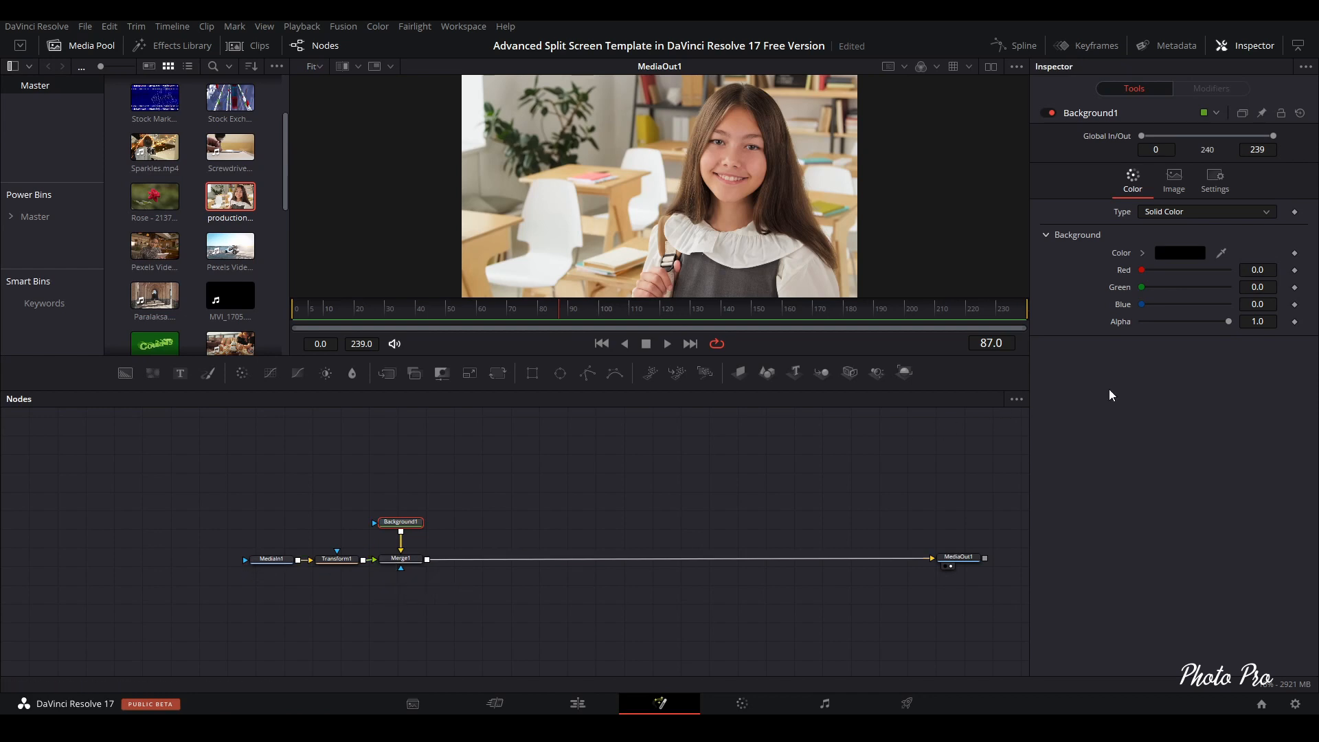
drag(1229, 321, 1142, 323)
Add a Rectangle mask to Merge1, placed below it, and check the Background and Rectangle settings.
click(399, 559)
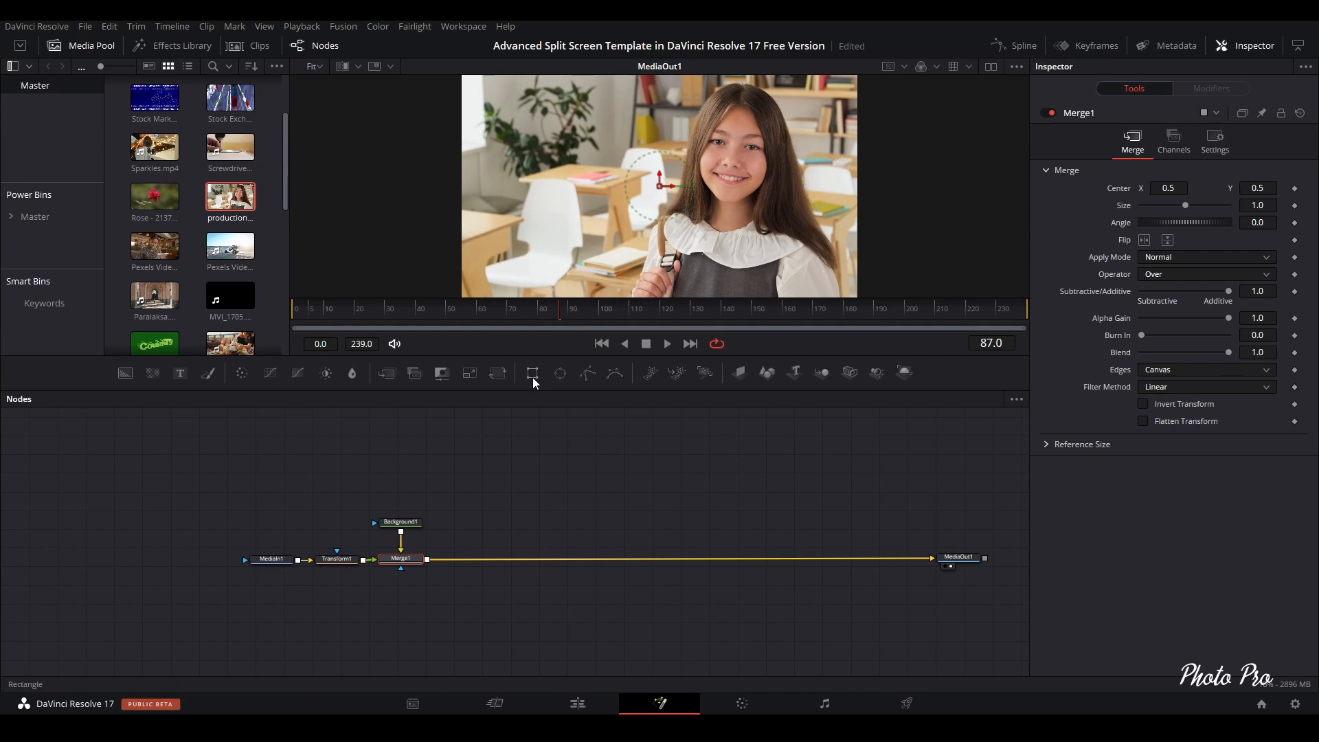
drag(532, 378, 401, 599)
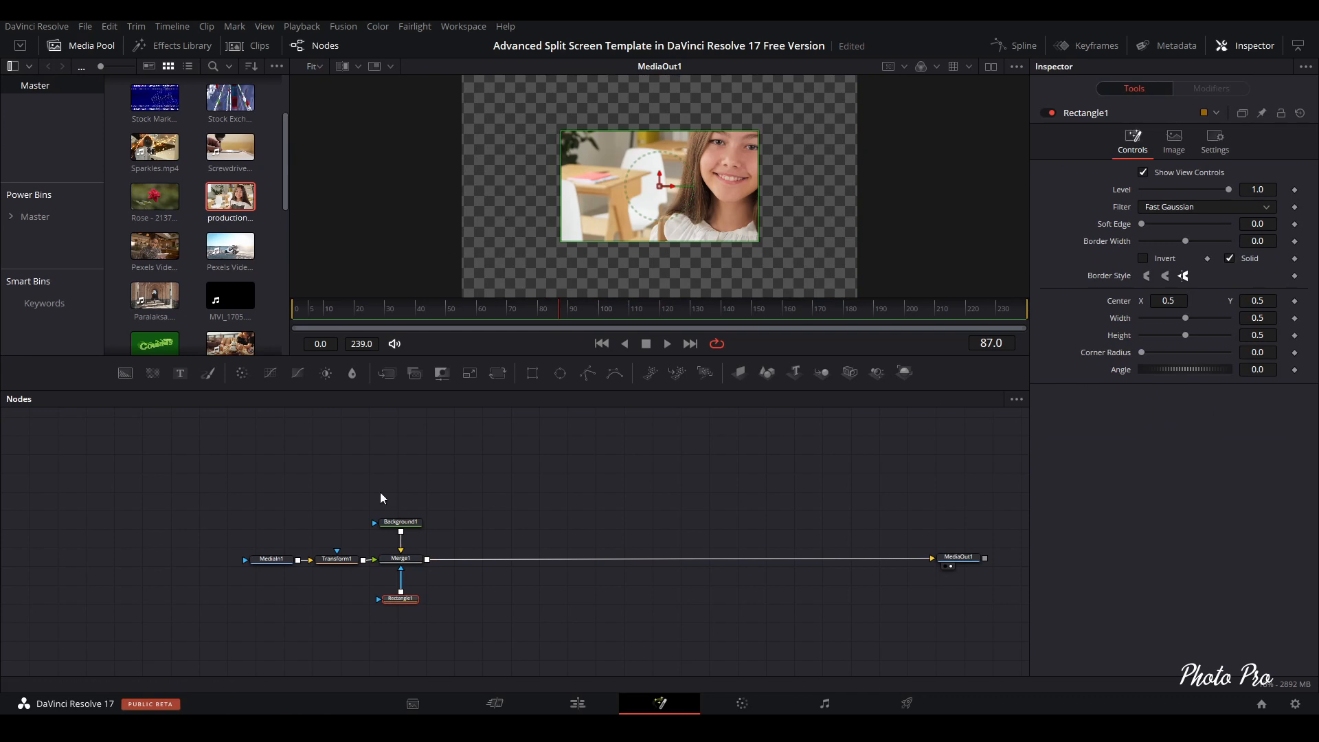
click(401, 524)
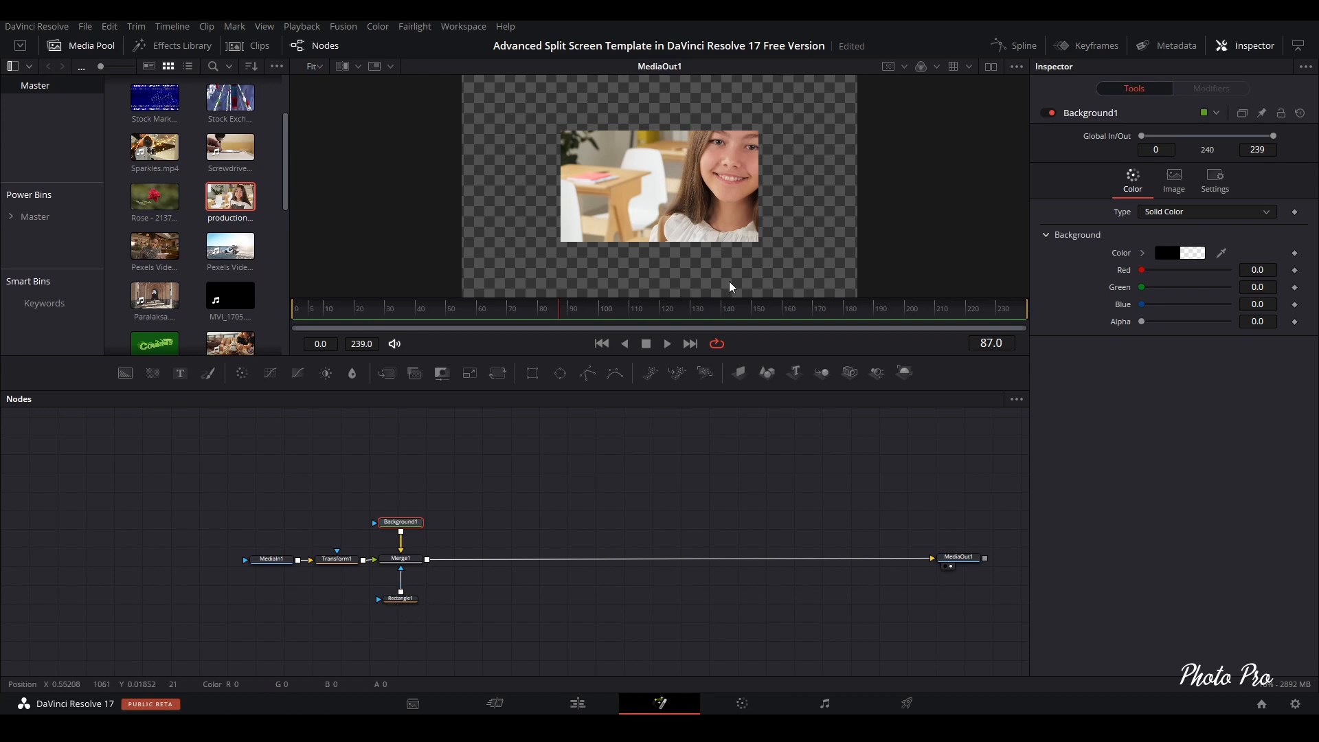
click(400, 598)
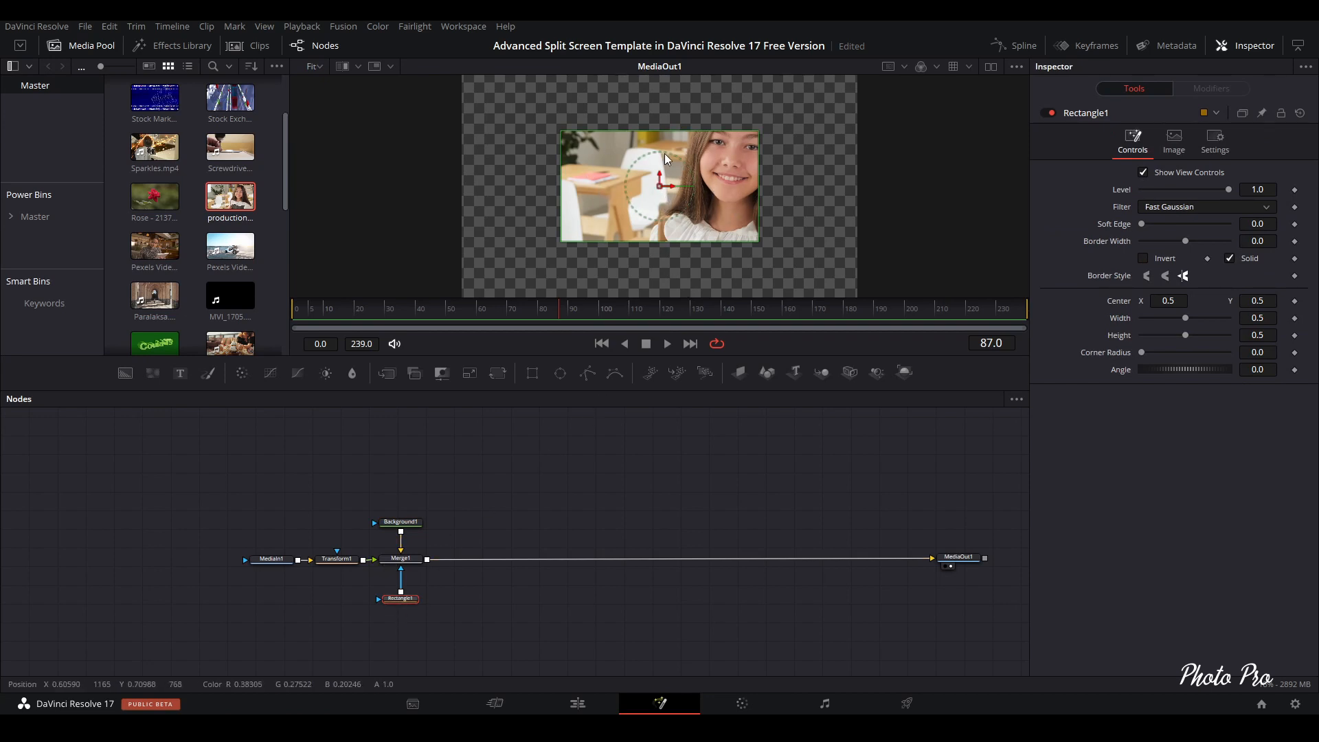
mouse_move(661, 185)
mouse_down()
mouse_move(558, 178)
mouse_move(593, 241)
mouse_move(775, 227)
mouse_move(771, 107)
mouse_move(727, 165)
mouse_move(655, 211)
mouse_move(748, 140)
mouse_move(550, 132)
mouse_move(601, 234)
mouse_move(661, 188)
mouse_up()
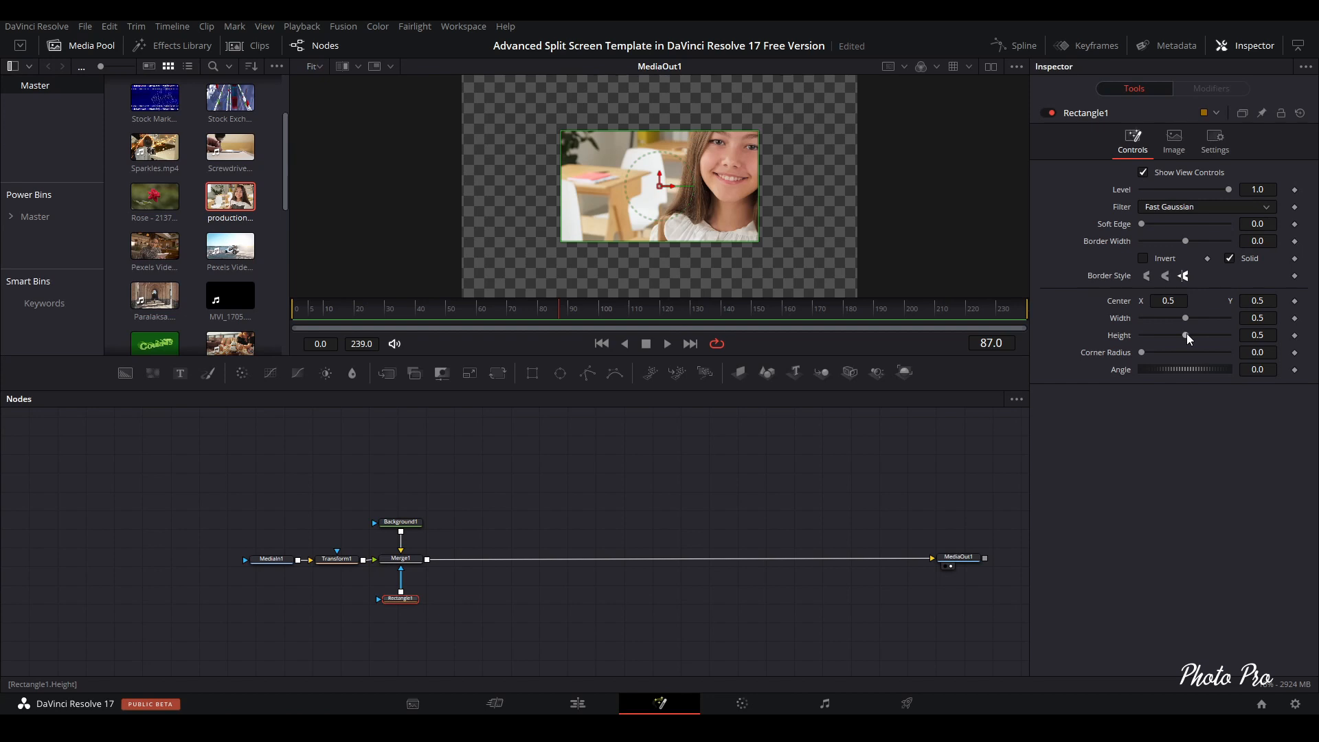
Set the Rectangle mask's height to 1.0, width to 0.33 and Center X to 0.164.
drag(1185, 334, 1254, 335)
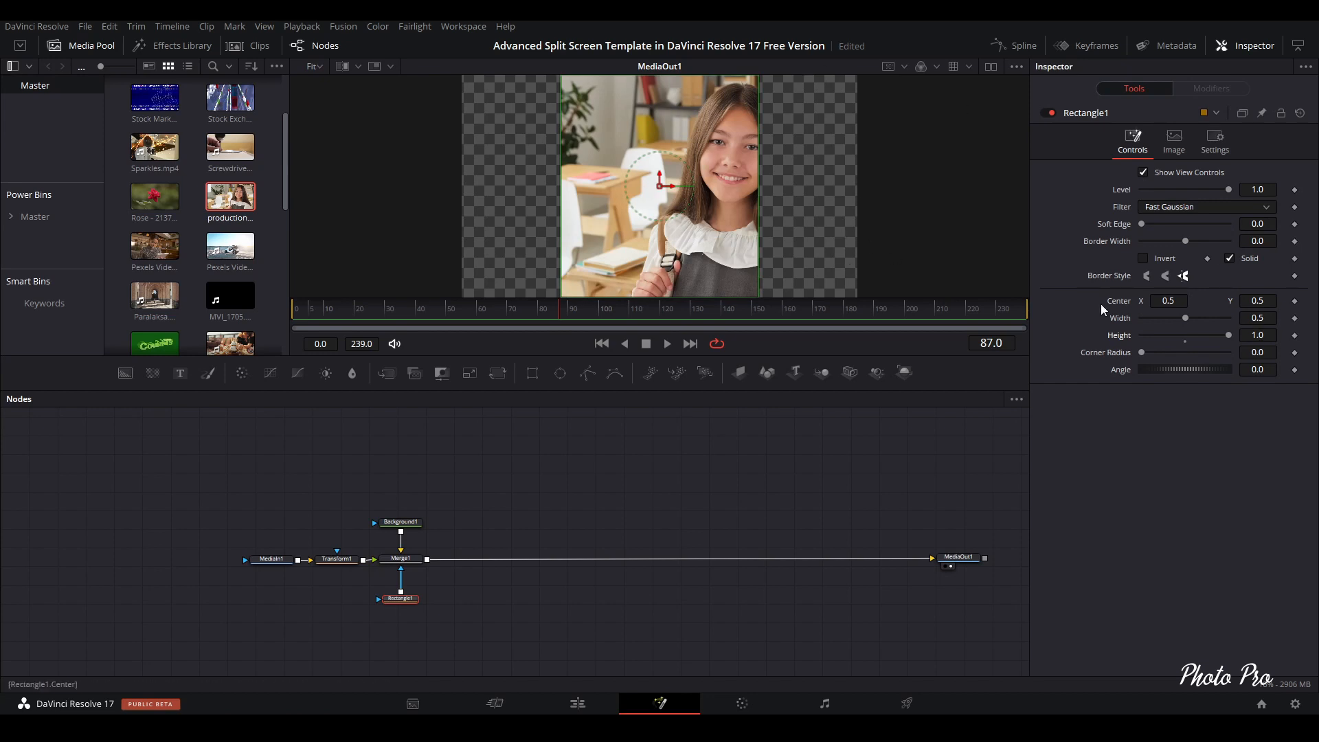
click(1257, 316)
click(1262, 317)
key(Tab)
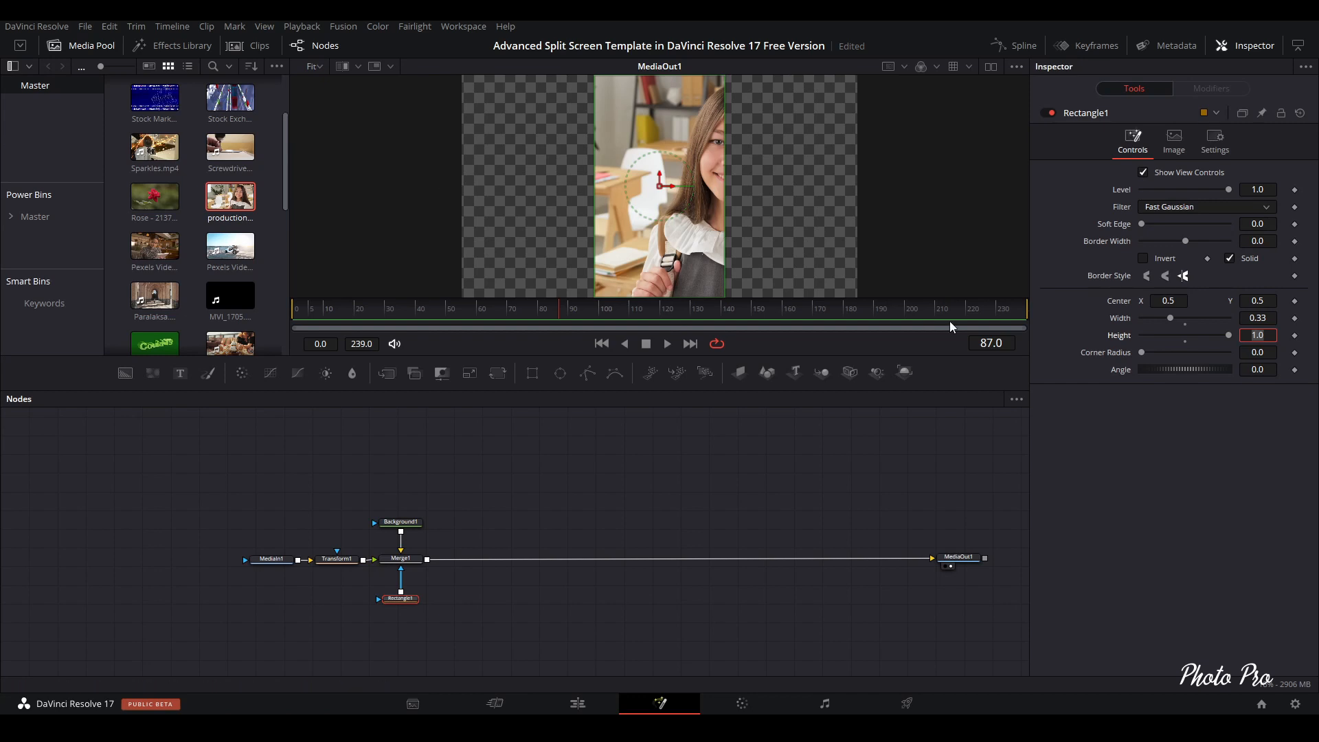
drag(1172, 302, 942, 302)
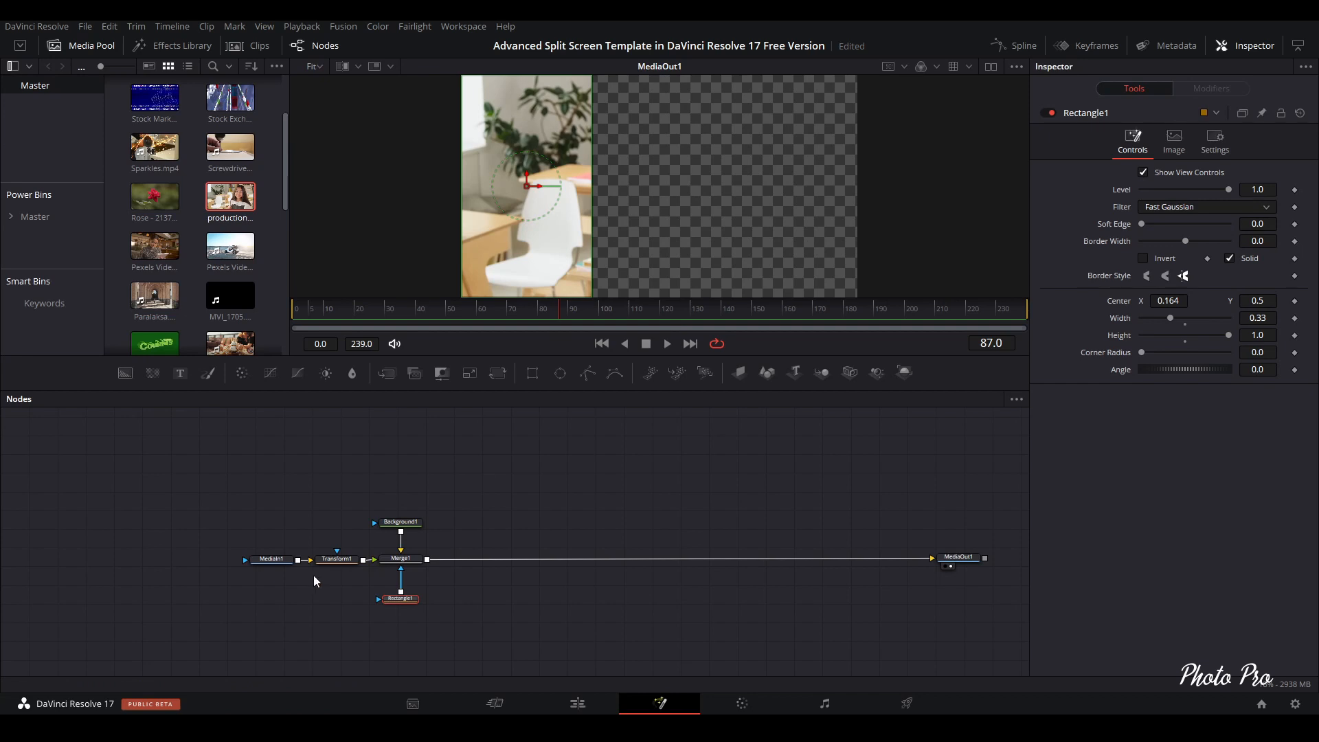
Flip the clip horizontally in Transform1, set its Center X to 0.42 to frame the girl, and preview the playback.
click(336, 558)
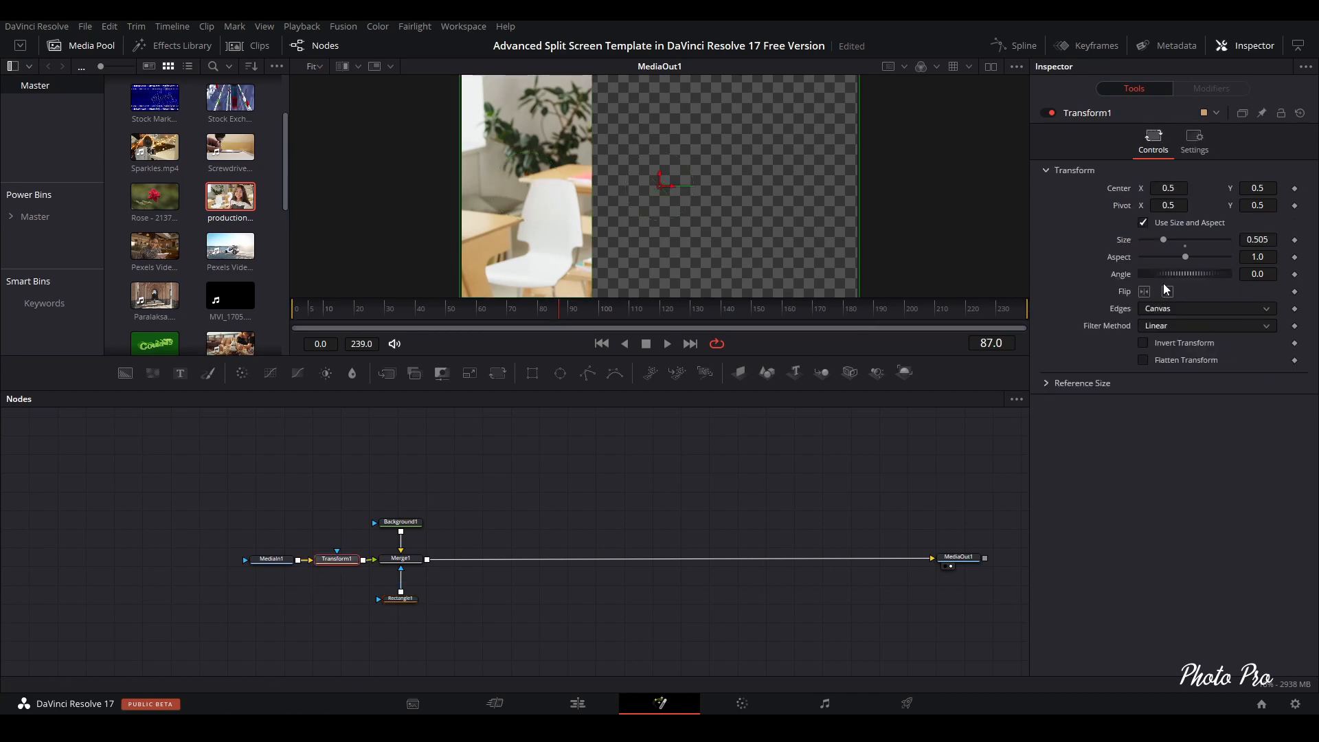
drag(1178, 191, 1000, 190)
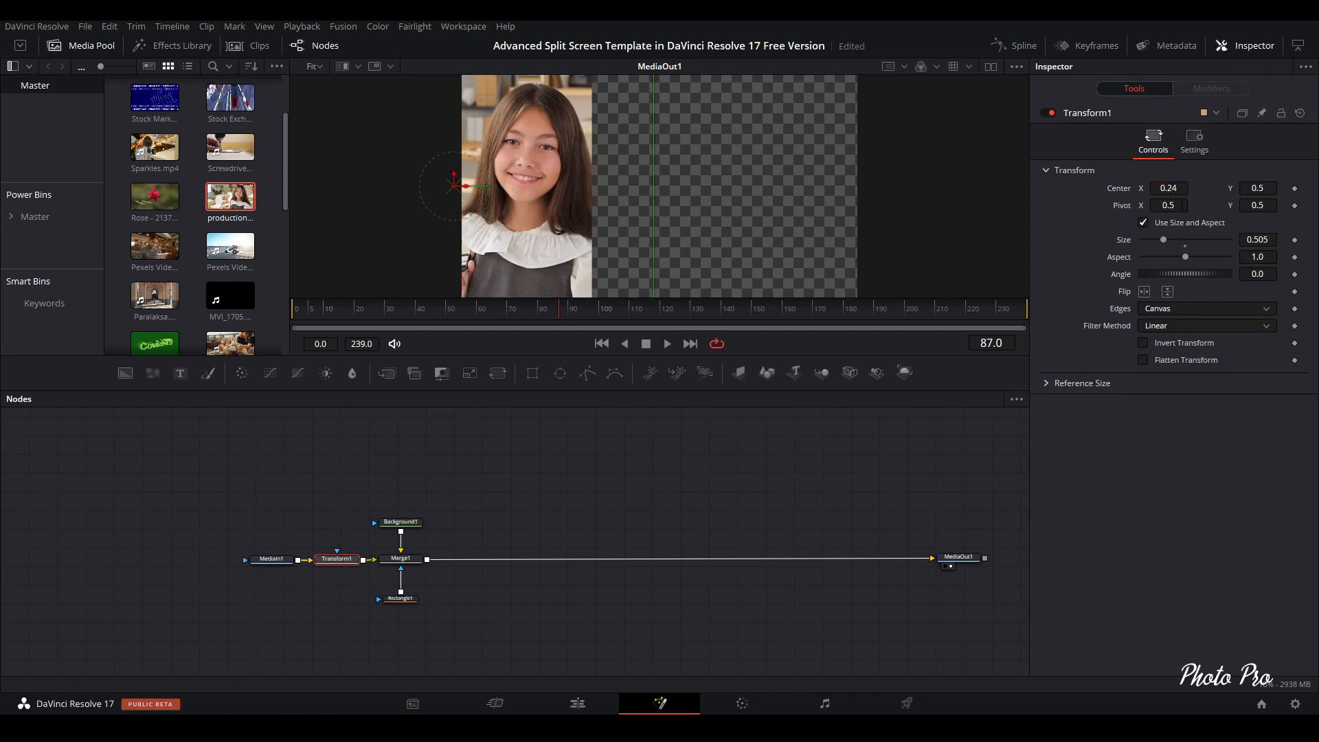
click(1143, 292)
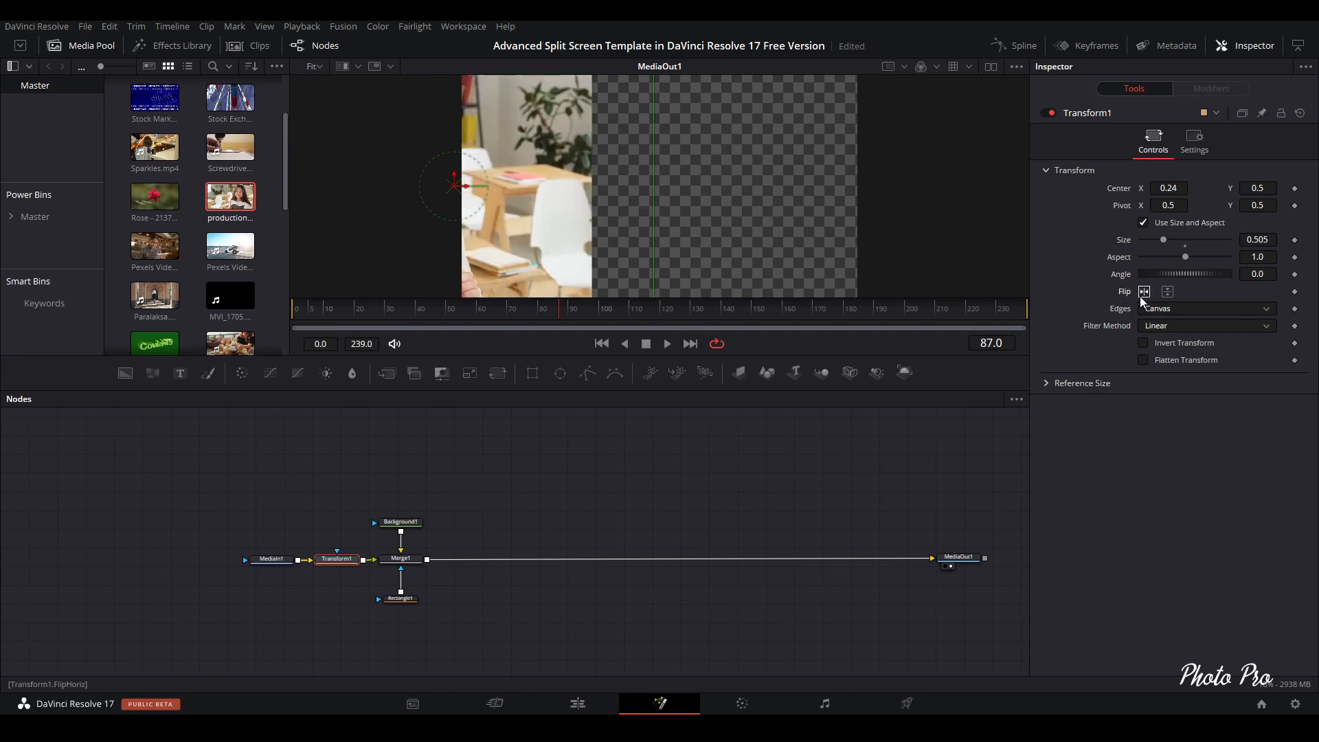
drag(1167, 187, 1220, 188)
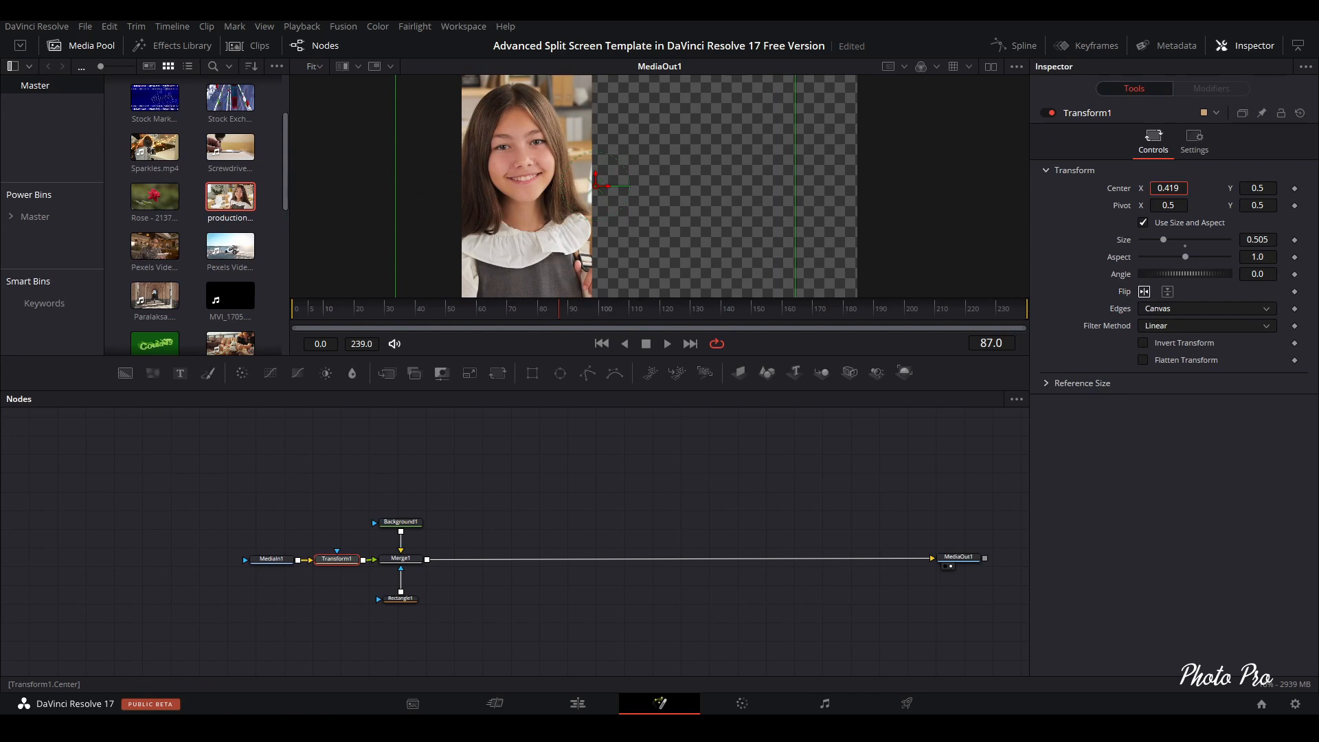
drag(1219, 187, 1220, 188)
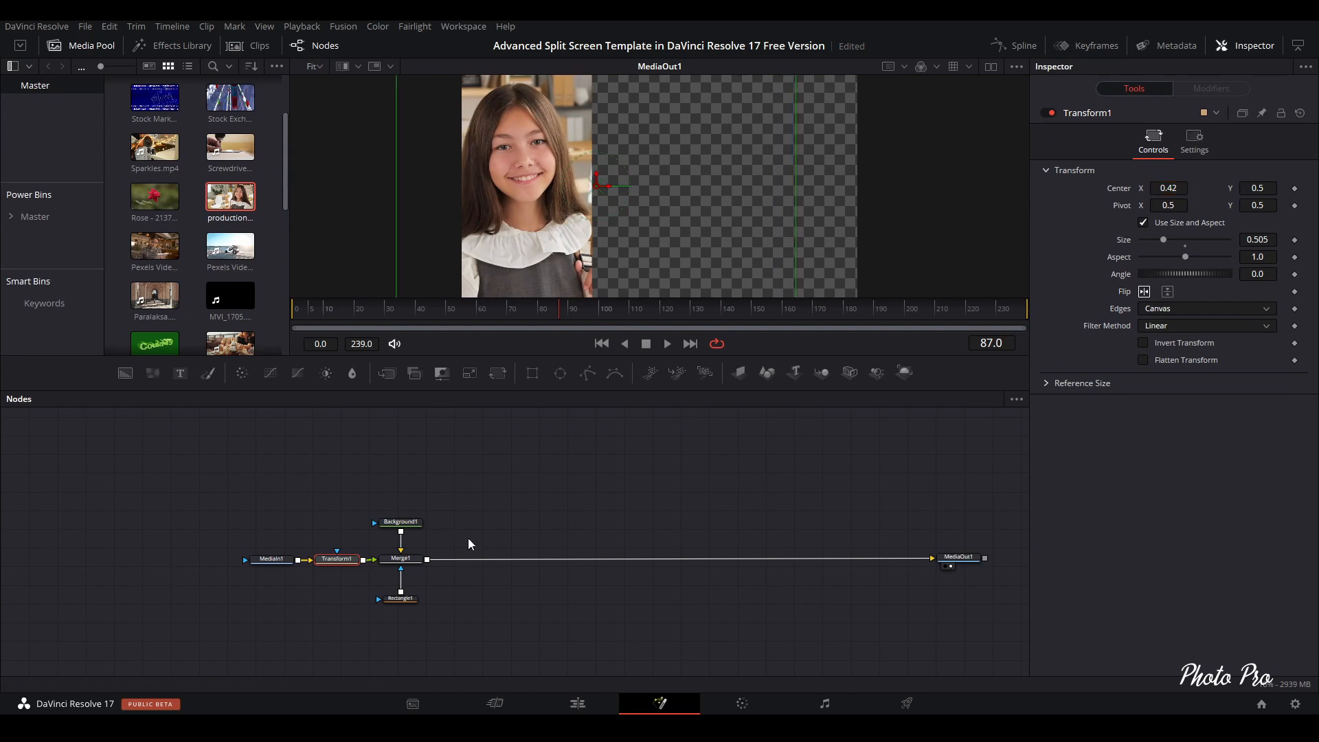
click(665, 344)
click(646, 345)
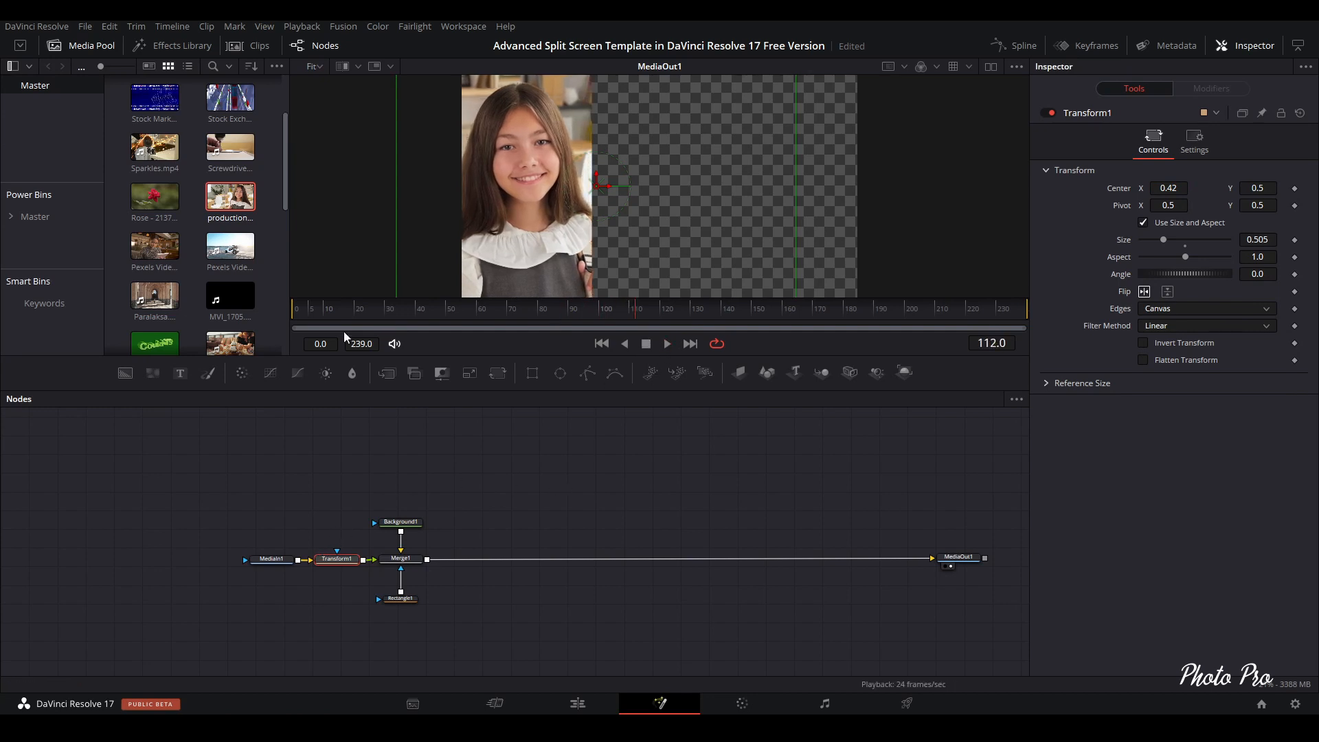
Preview the framed first clip from near its start and stop playback at frame 42.
click(306, 310)
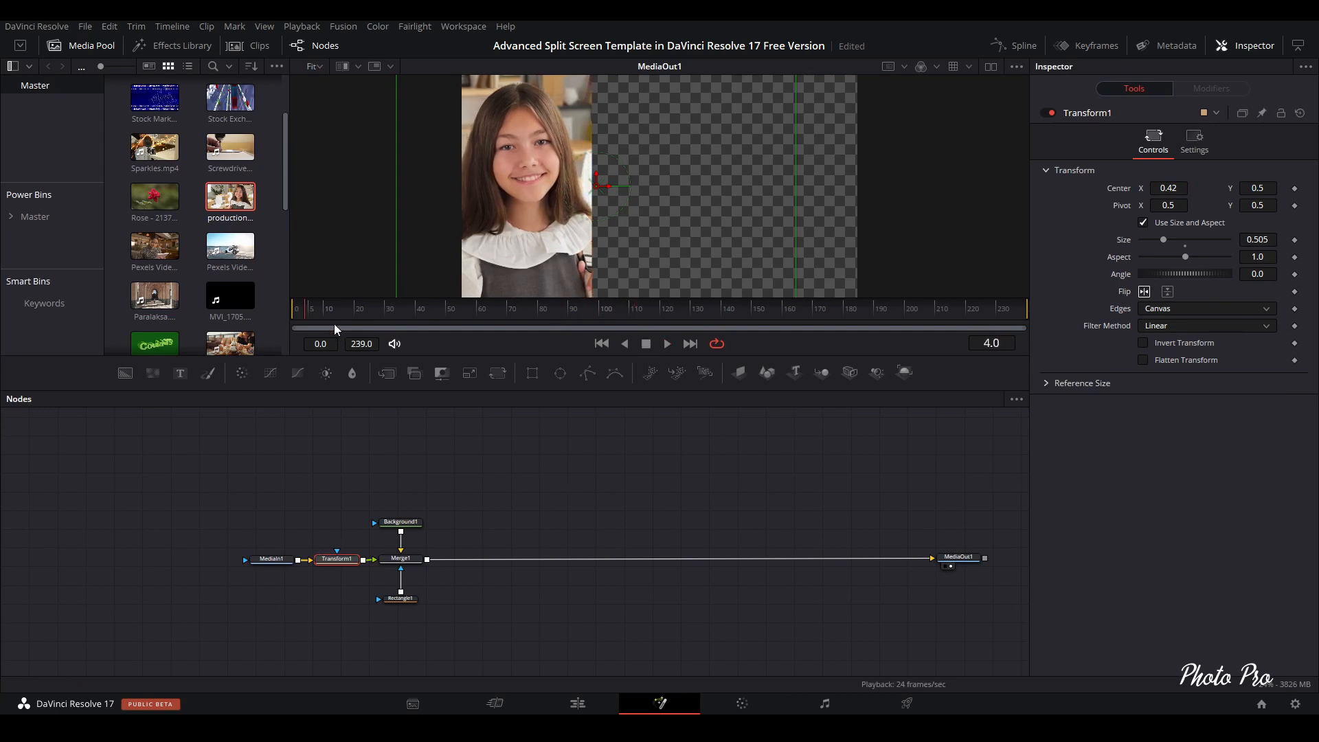
click(646, 344)
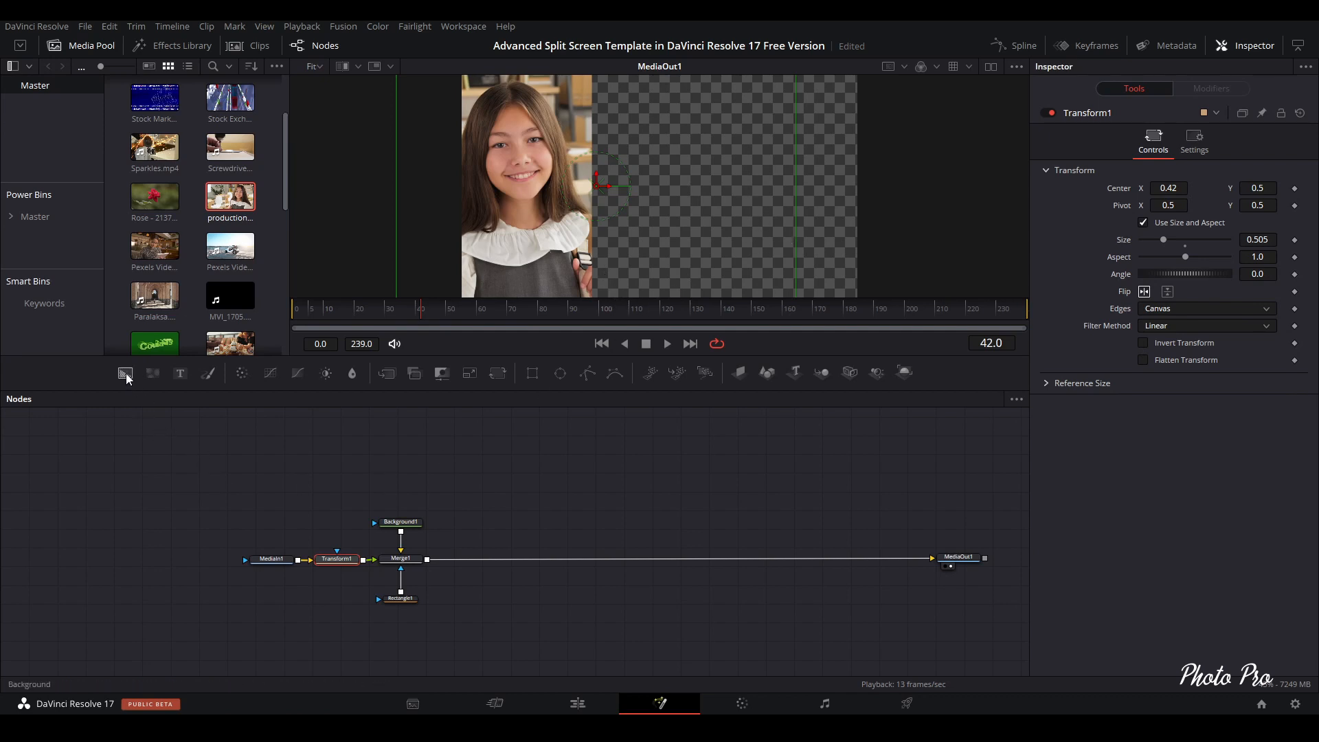
Merge a new black Background node in before MediaOut1 and swap the Merge inputs so the background sits behind the clip.
drag(127, 378, 881, 559)
drag(278, 578, 887, 596)
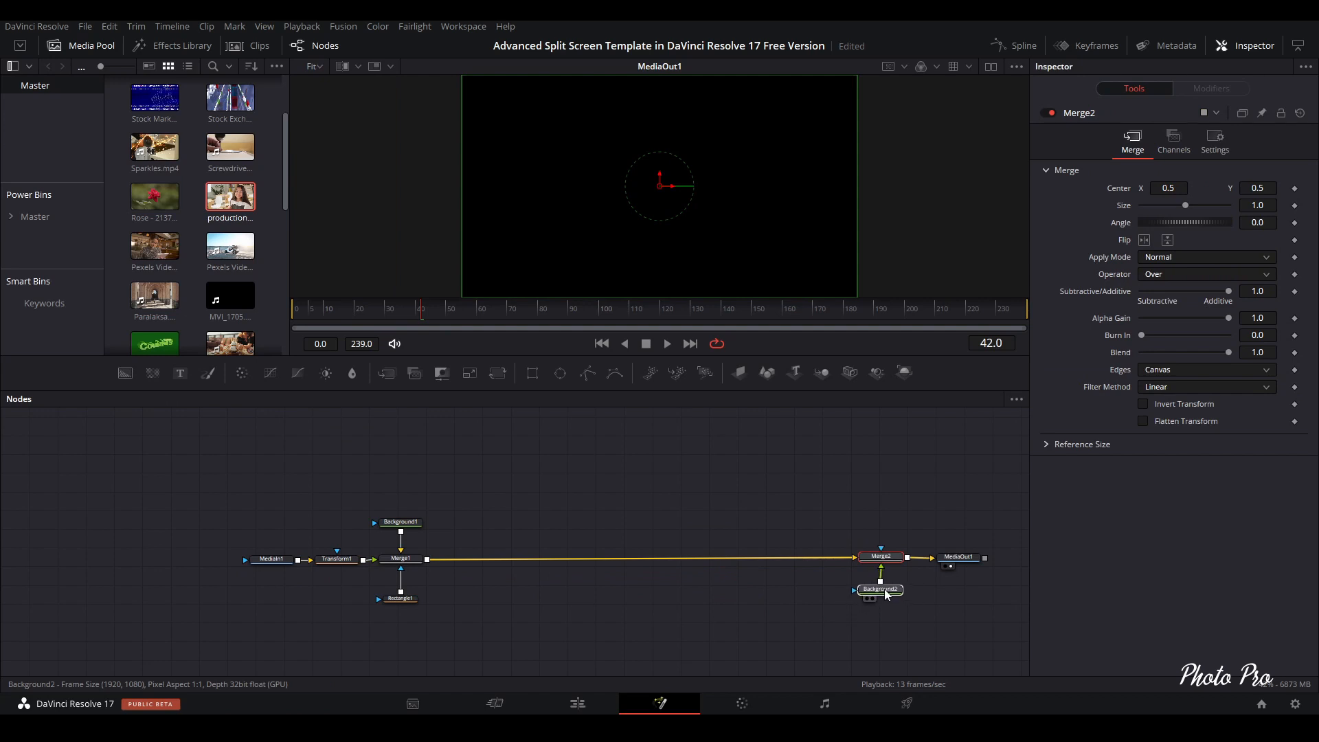
click(874, 582)
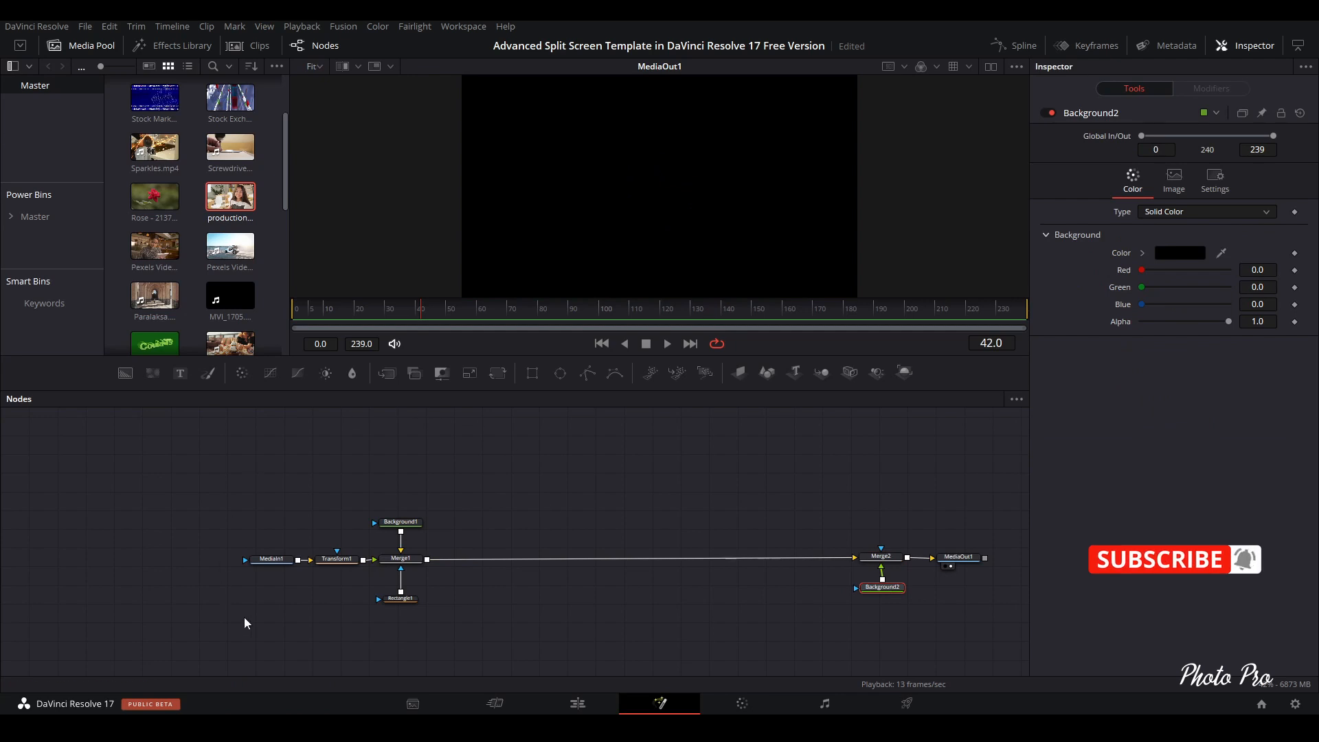
right_click(882, 561)
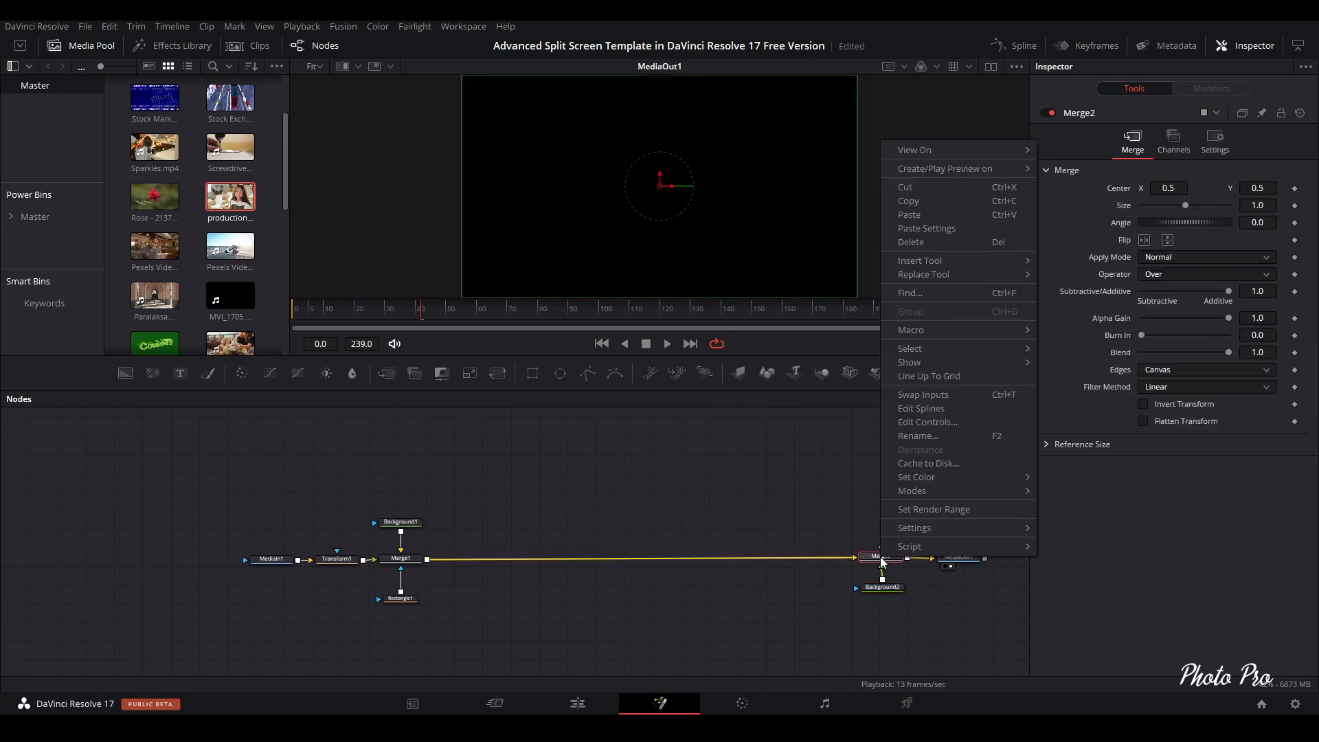
click(906, 396)
drag(877, 587, 876, 586)
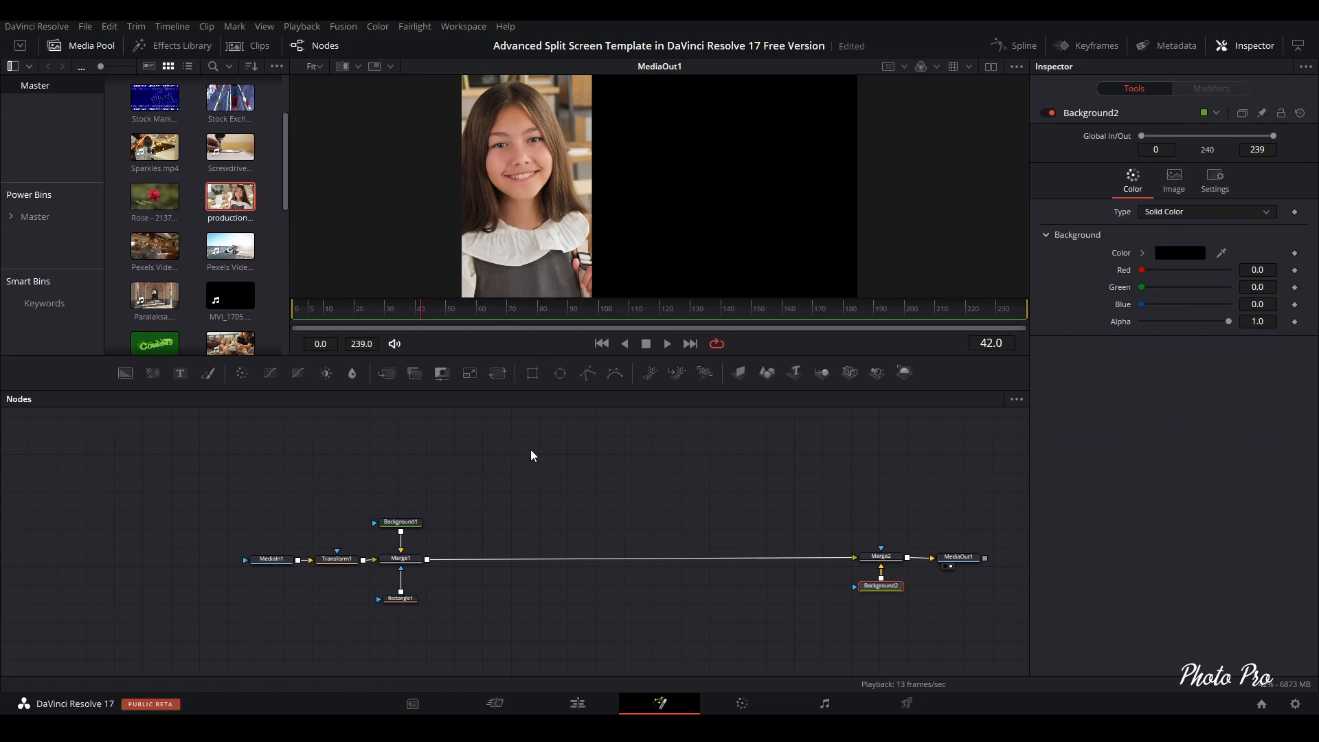
Duplicate Transform1, Merge1, Background1 and Rectangle1 below the originals and set the copied Rectangle mask's Center X to 0.5.
scroll(522, 457, down, 2)
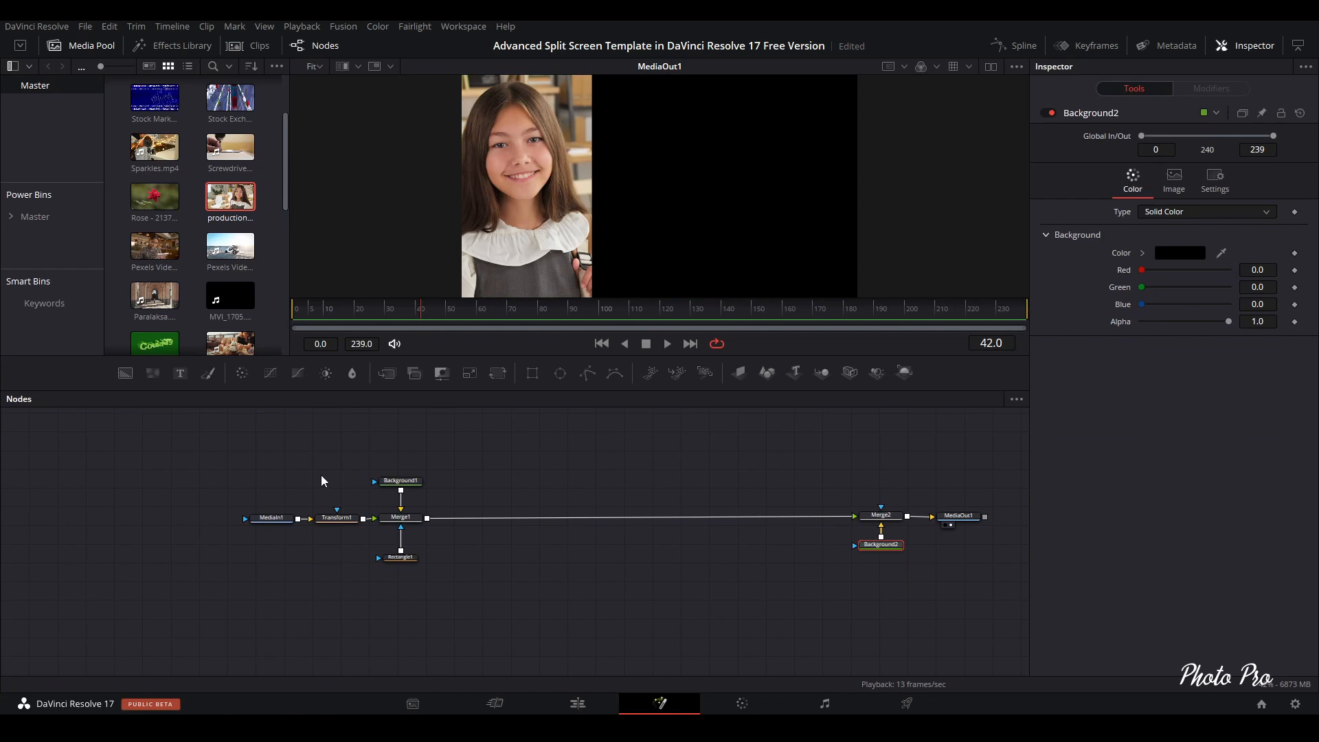
drag(324, 447, 447, 585)
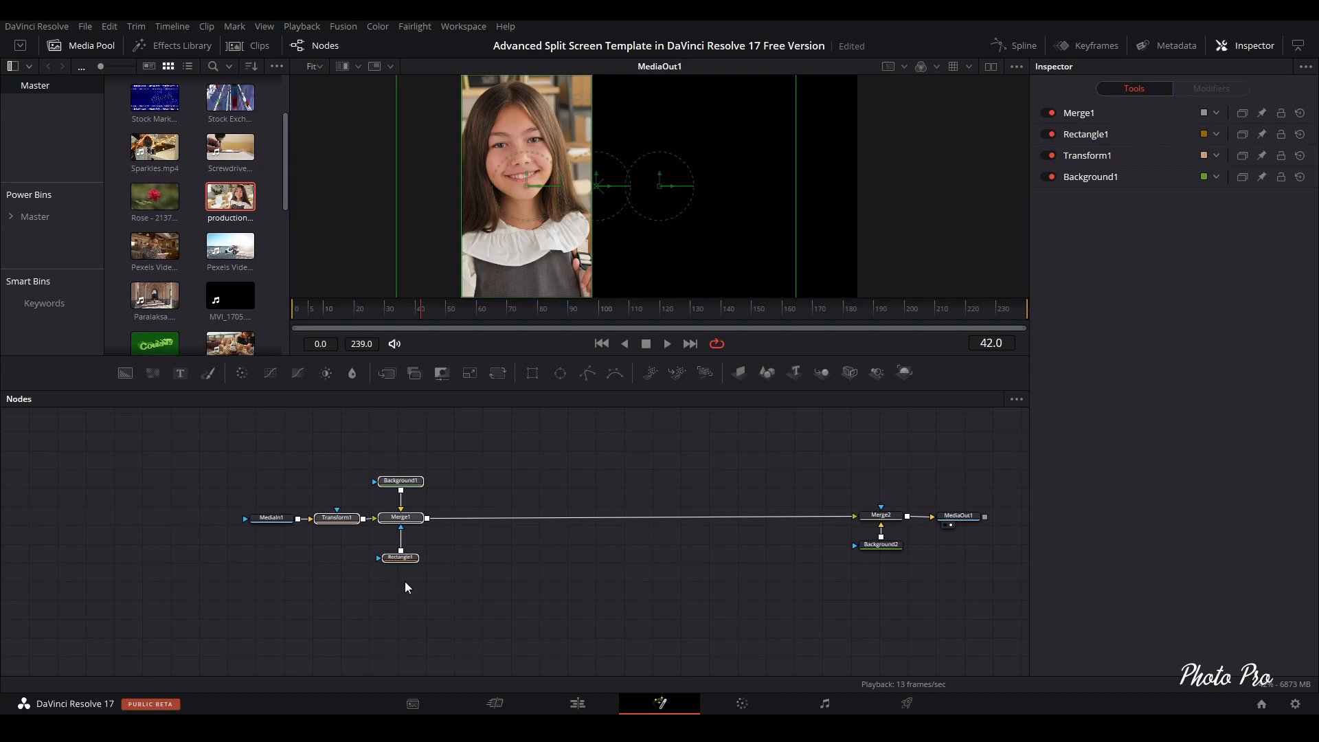
click(320, 639)
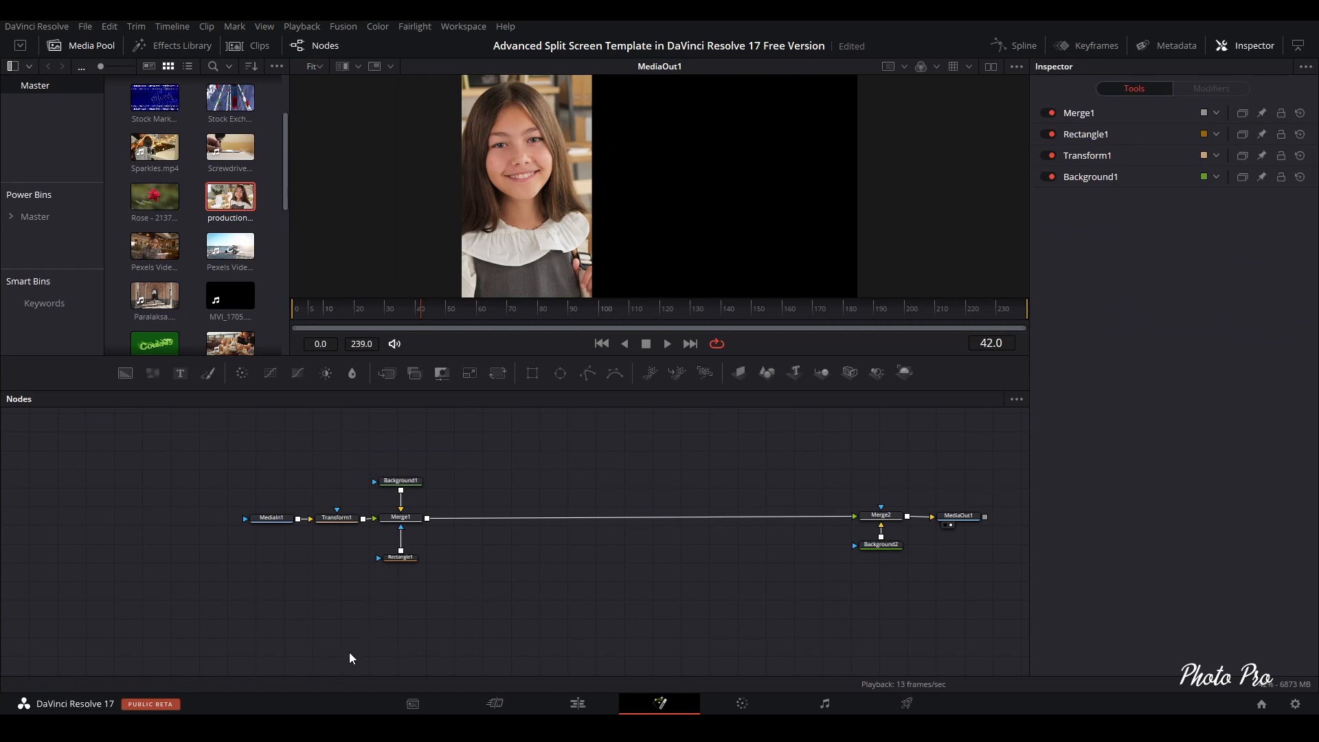
key(ctrl+v)
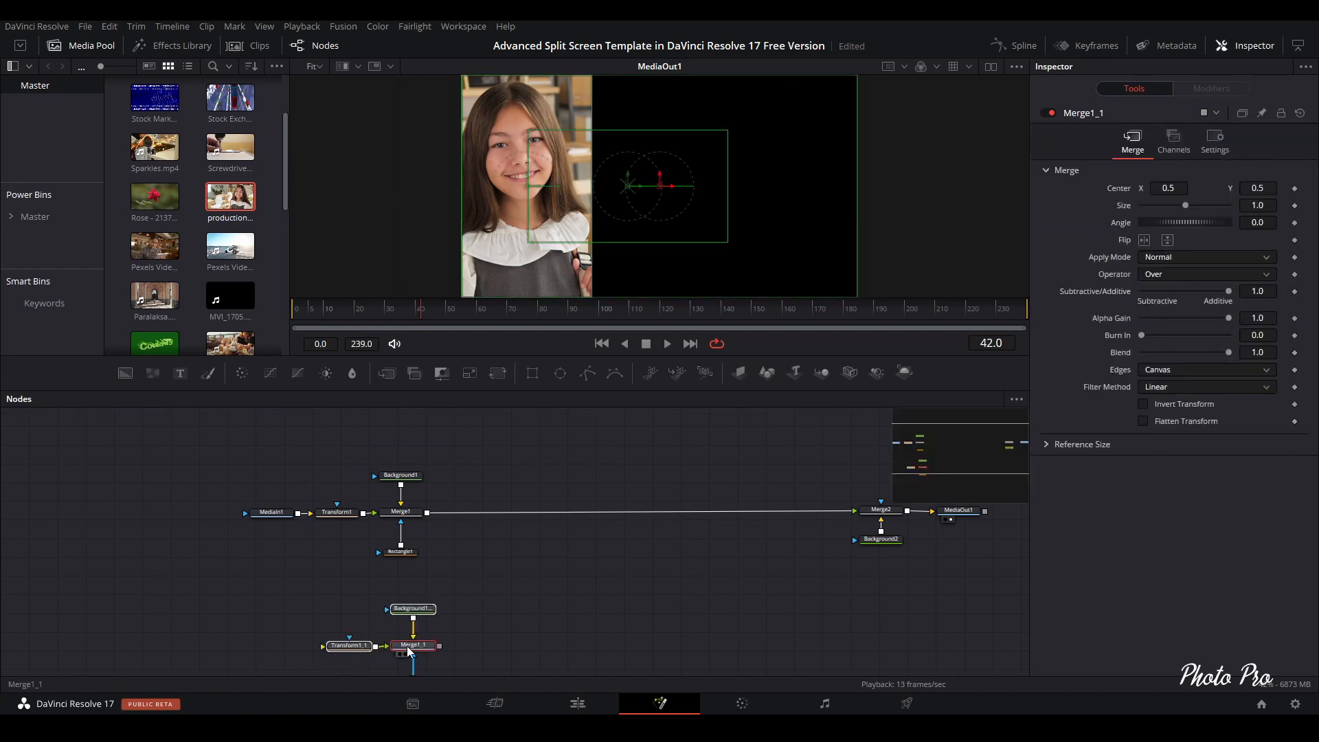
drag(402, 645, 383, 612)
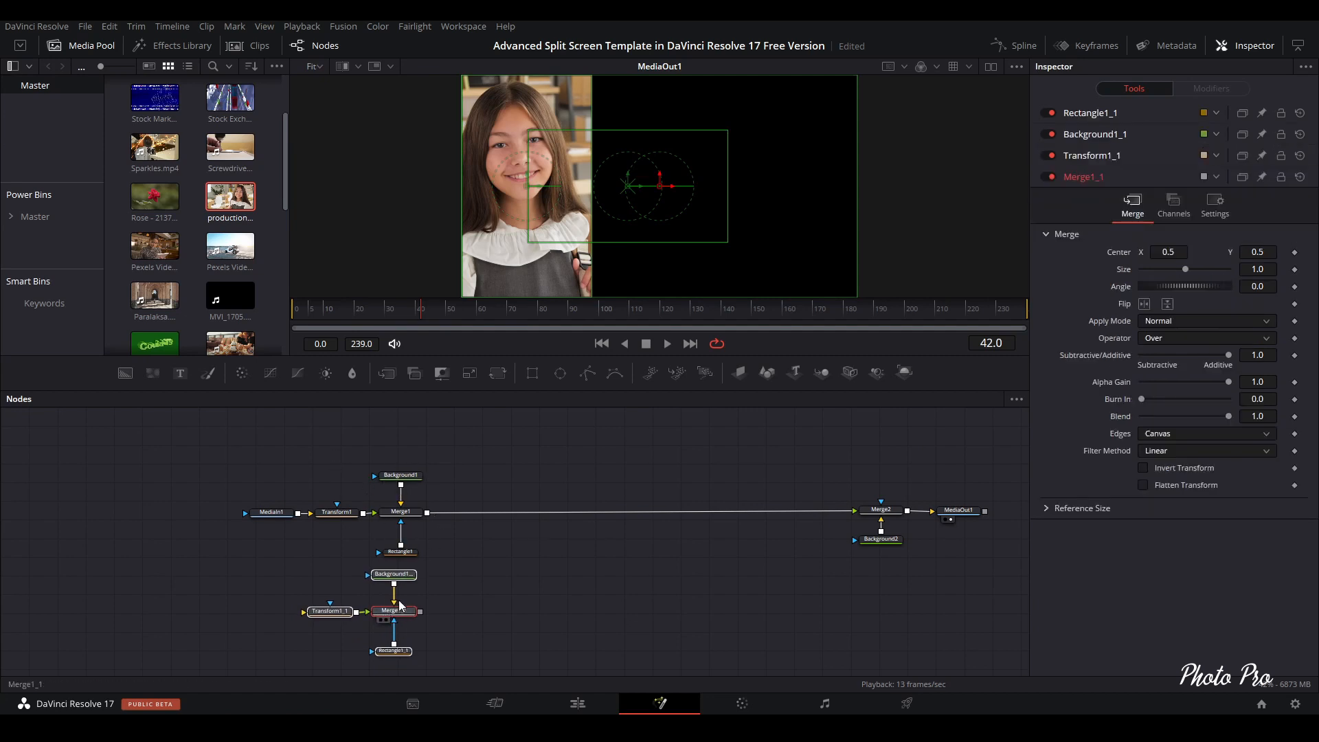
click(448, 626)
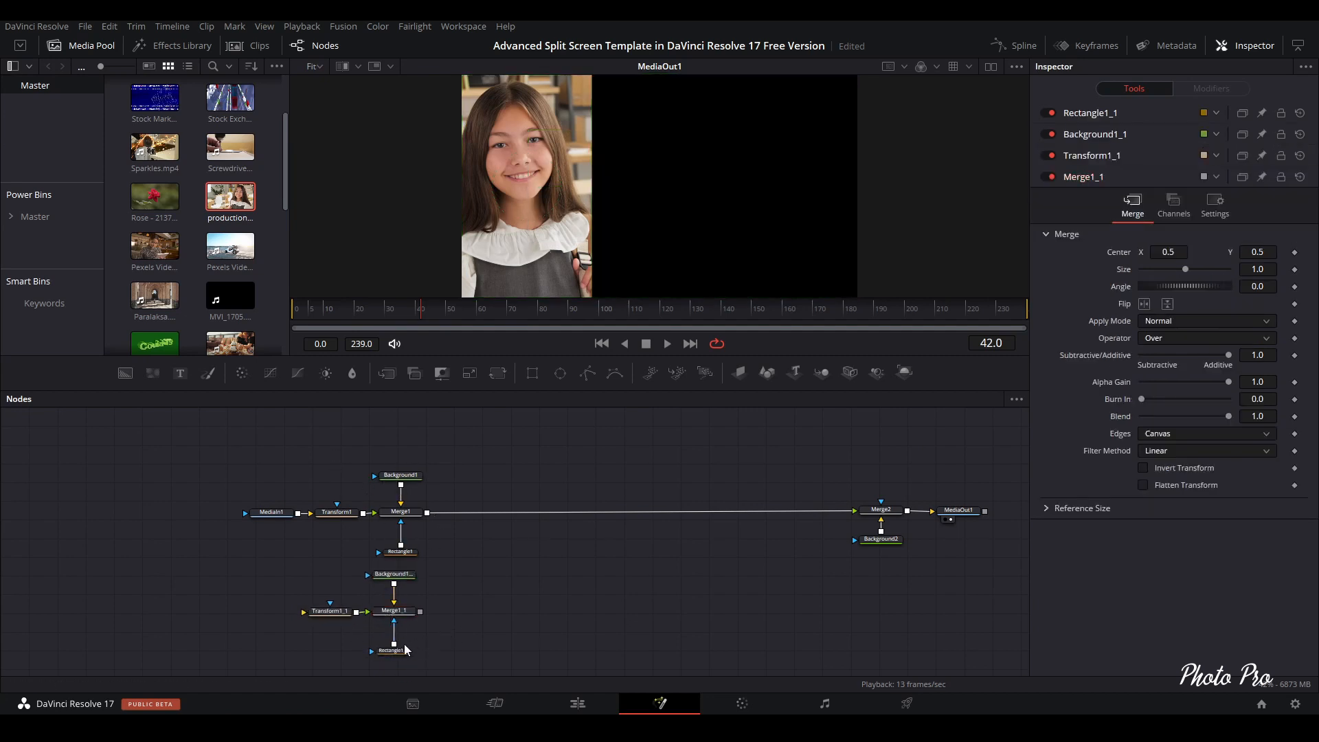
click(395, 651)
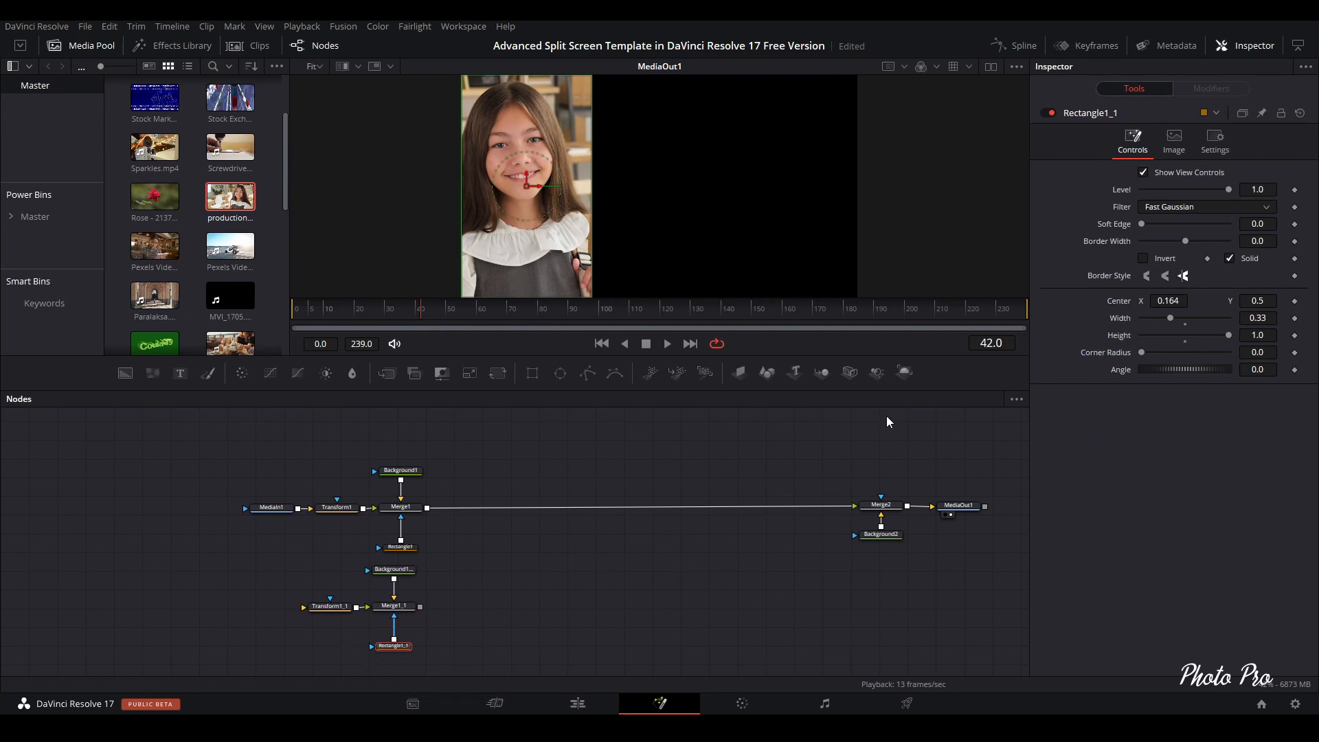
drag(1168, 301, 1284, 300)
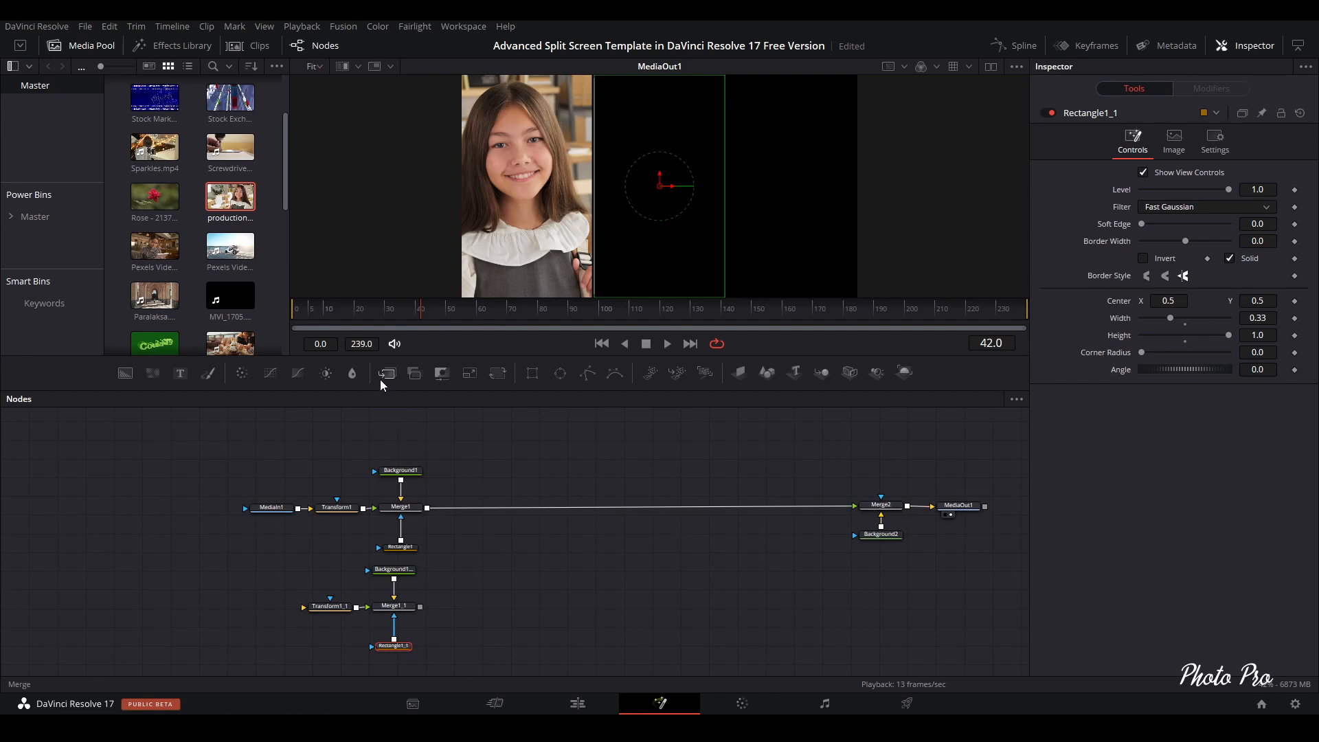
Add one Merge node after Merge1 and one after Merge1_1, and connect the lower chain into the upper Merge as foreground.
drag(386, 378, 475, 515)
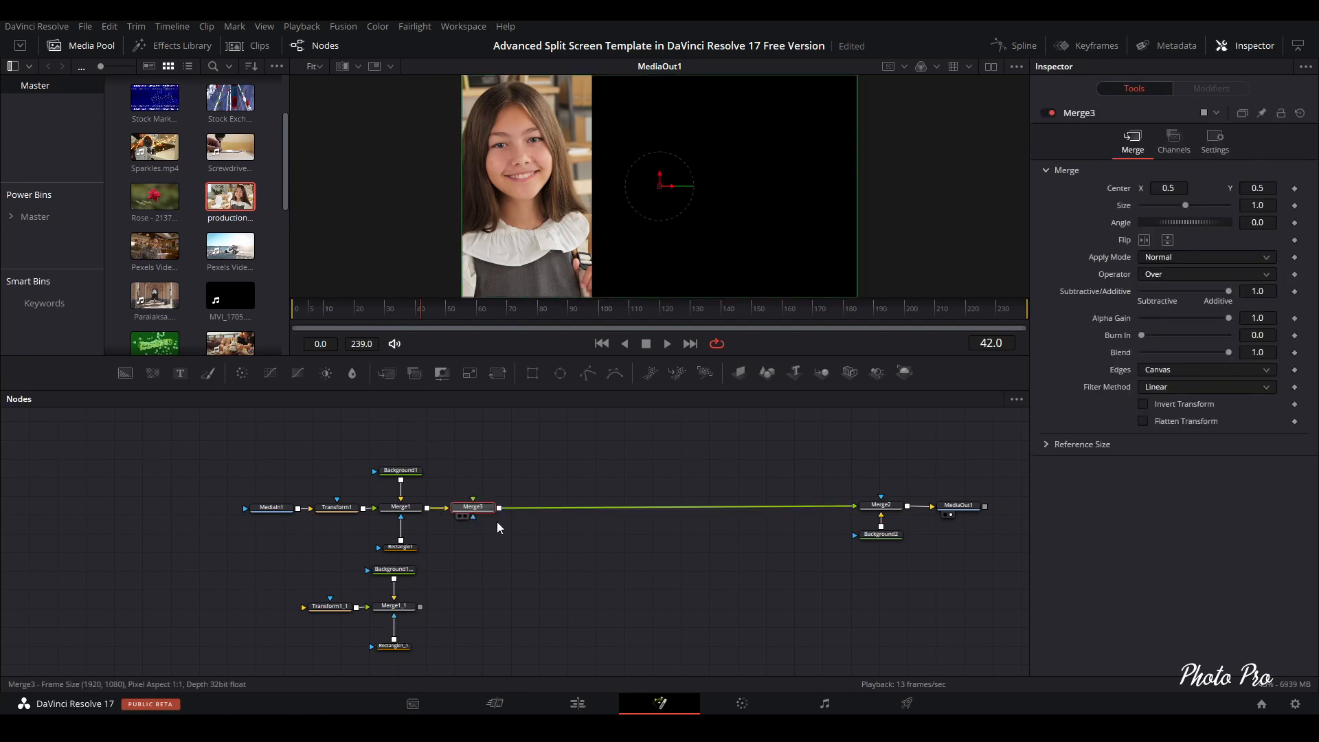
drag(387, 373, 475, 619)
drag(467, 510, 461, 514)
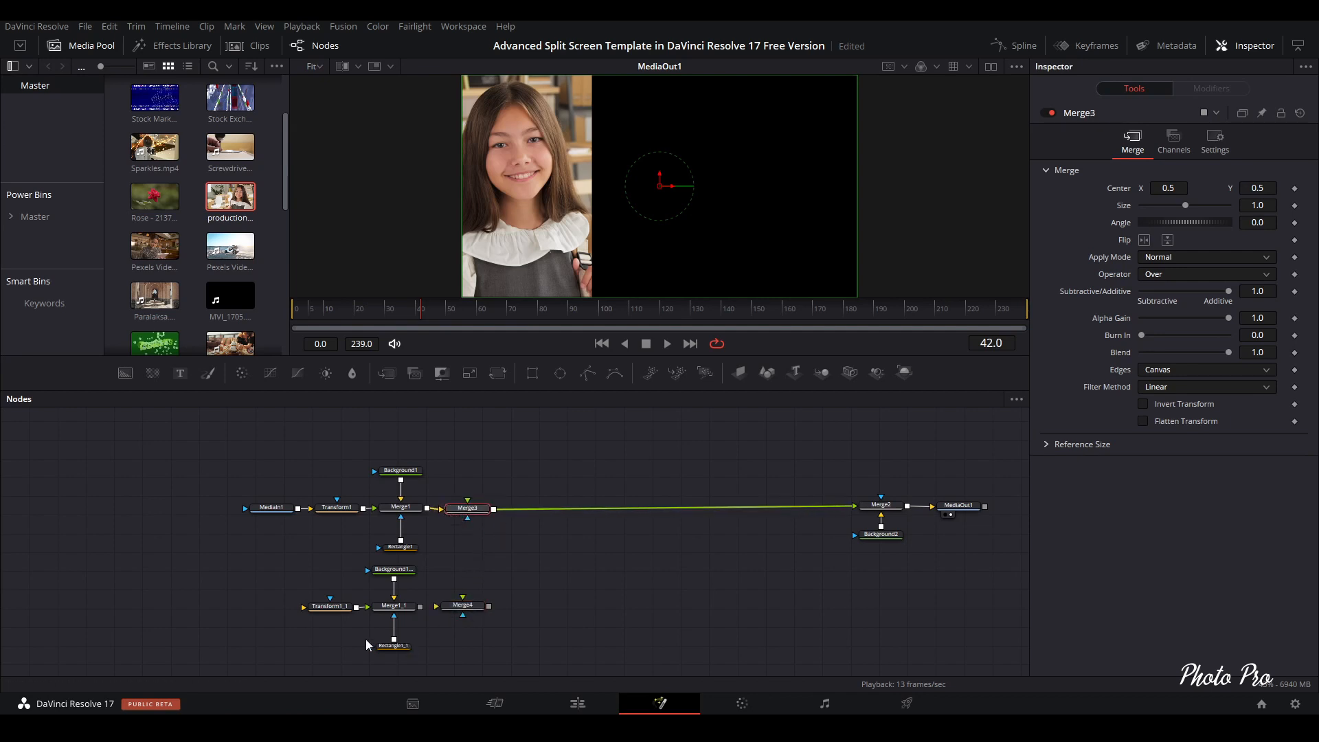
drag(420, 612, 467, 519)
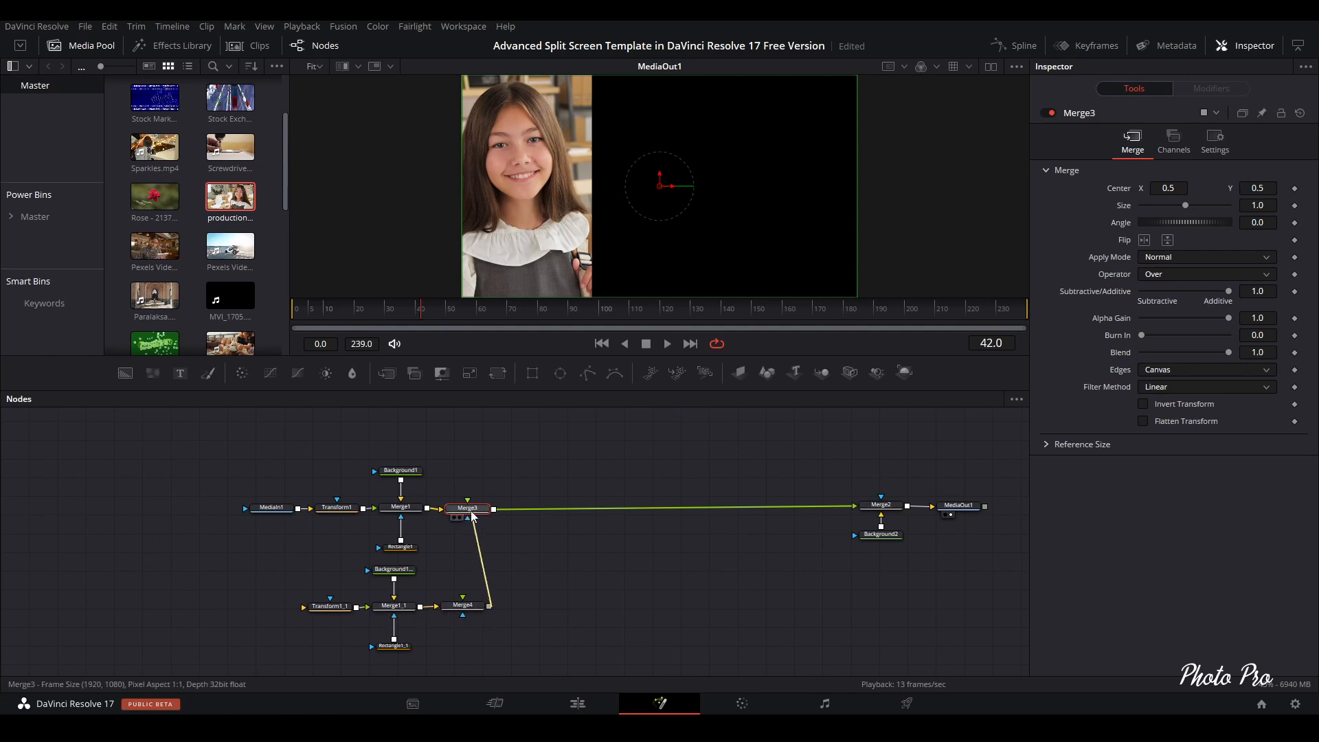
drag(460, 612, 463, 613)
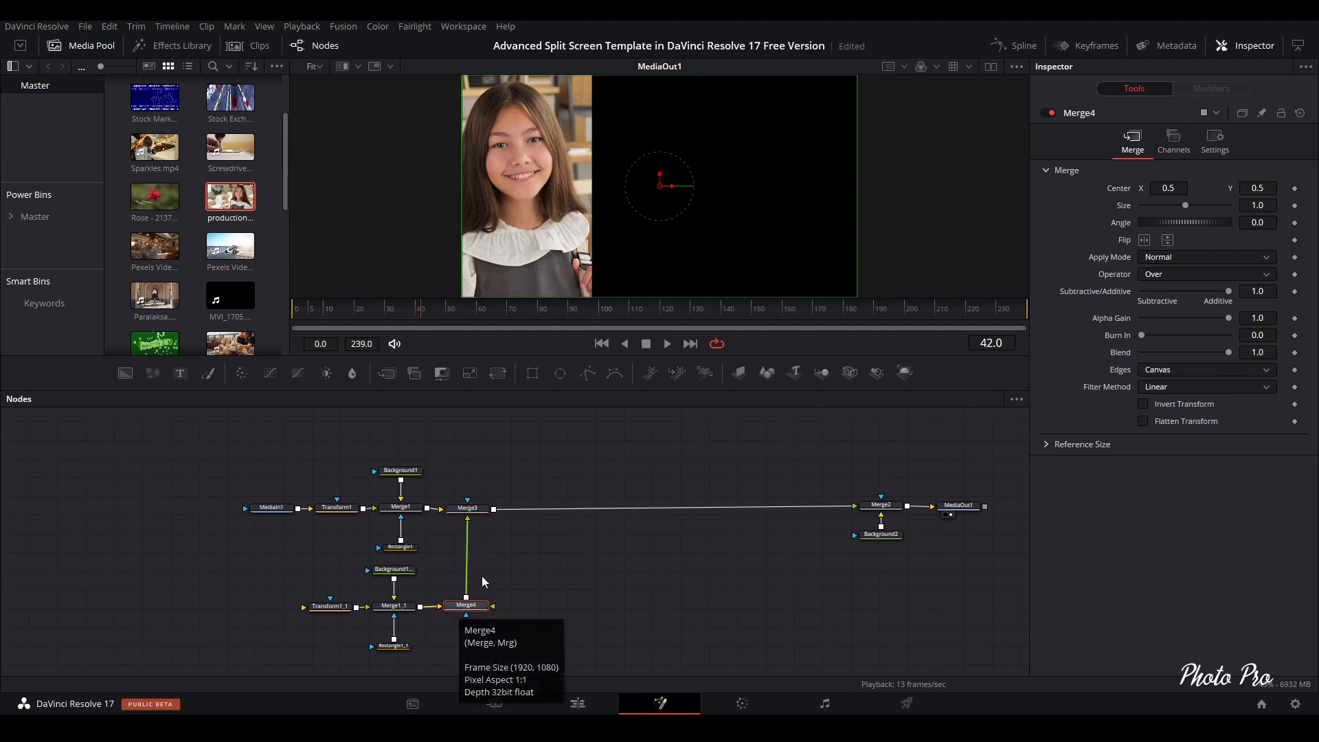
Connect the Paralaksa.mp4 clip to Transform1_1 and frame it with Size 1.021 and Center X 0.462.
drag(157, 295, 329, 613)
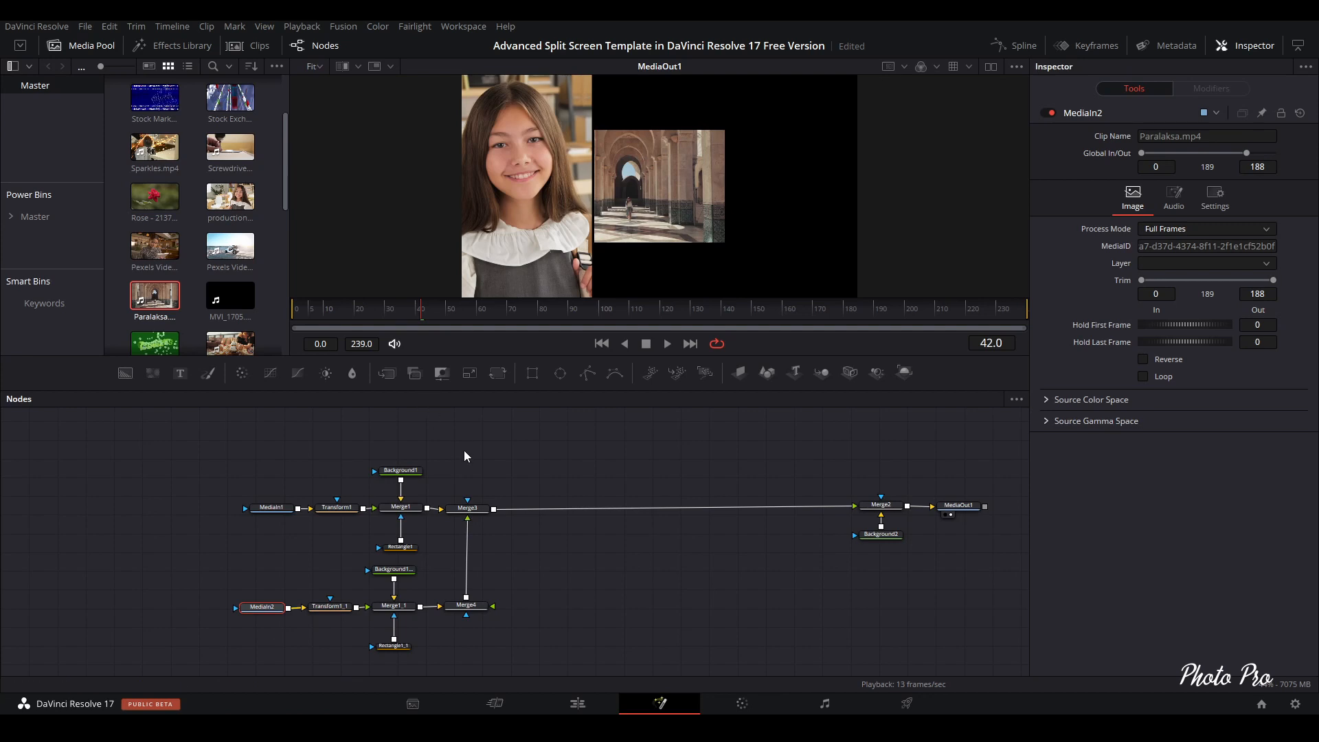
click(329, 607)
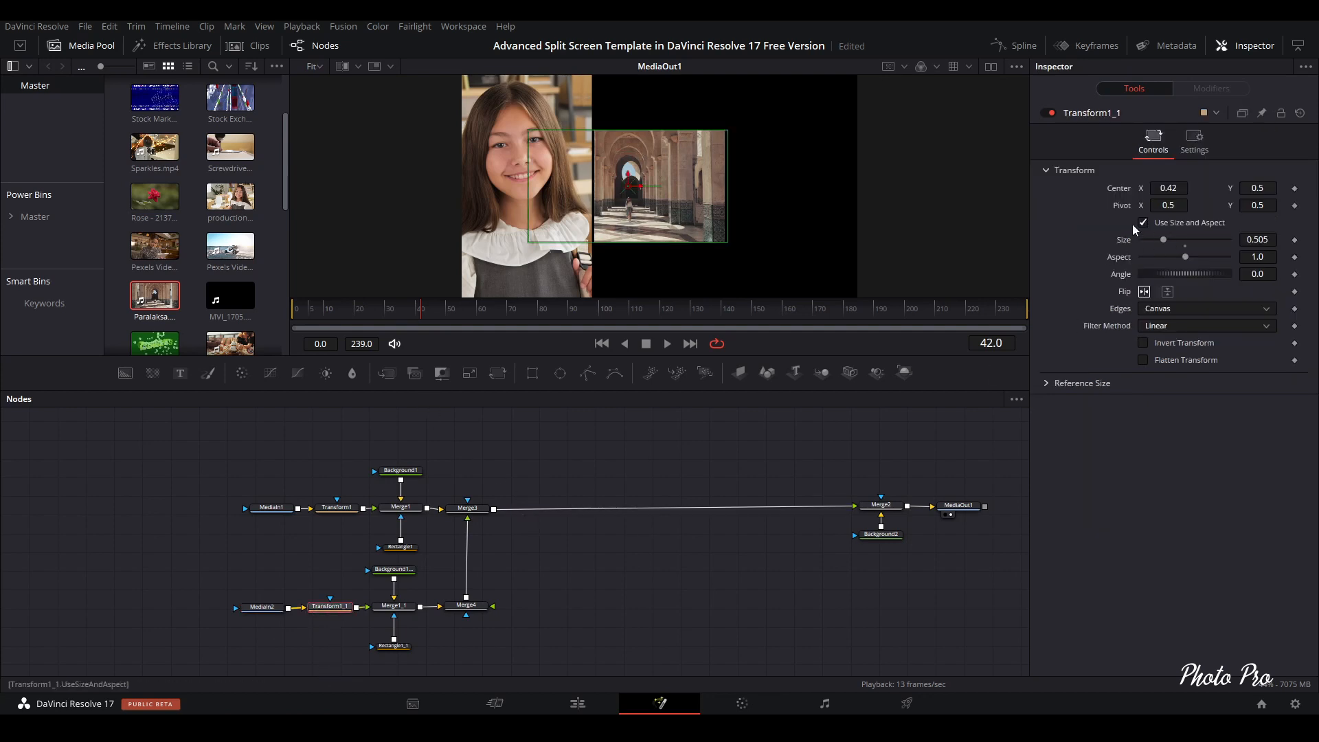
drag(1257, 240, 1317, 240)
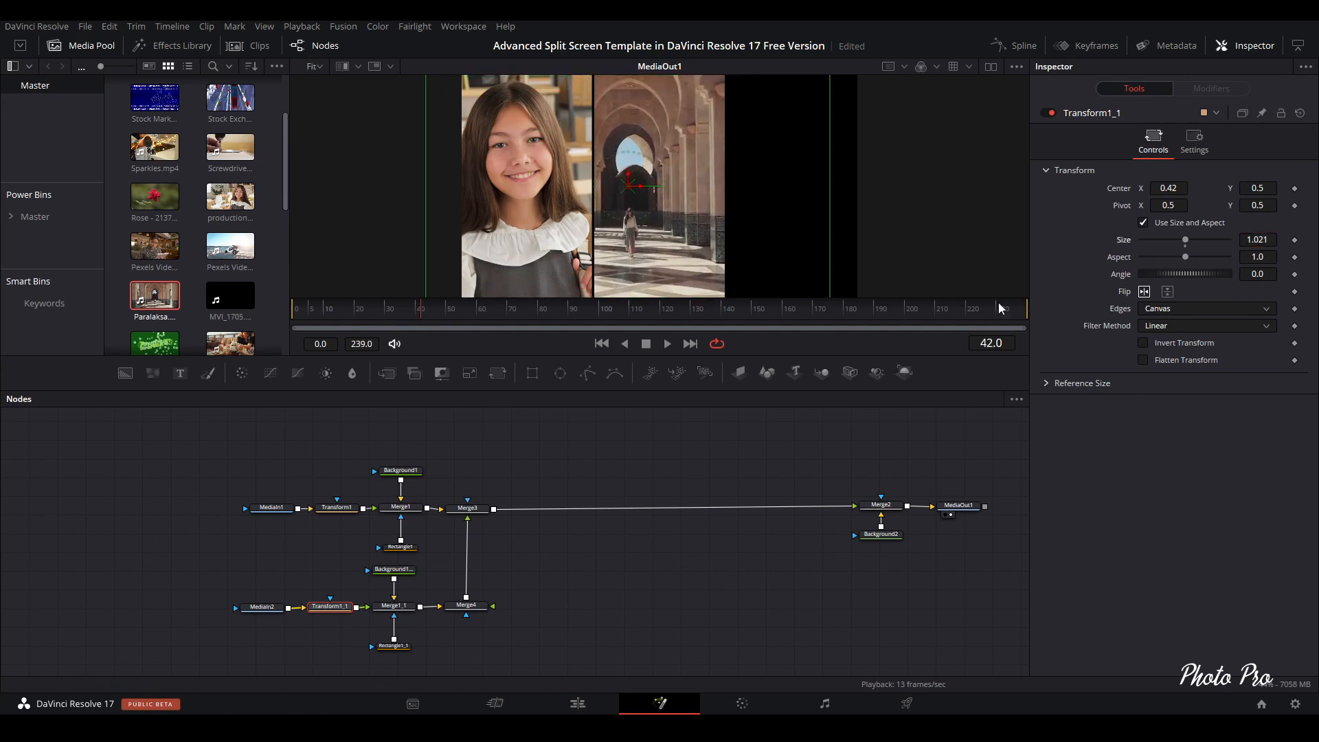
drag(1162, 188, 1190, 188)
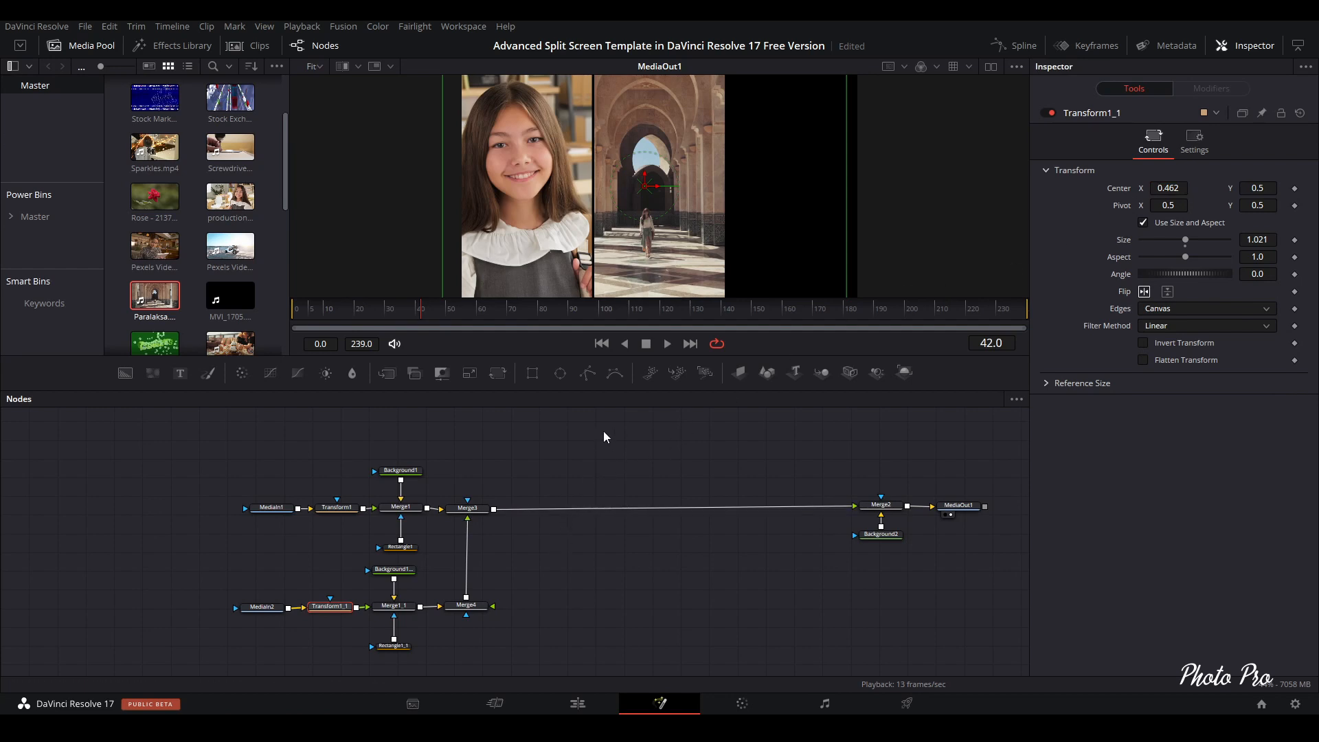
click(467, 438)
Duplicate the second clip's Transform, Merge, Background and Rectangle nodes below it and set the new mask's Center X to 0.83.
scroll(459, 424, down, 2)
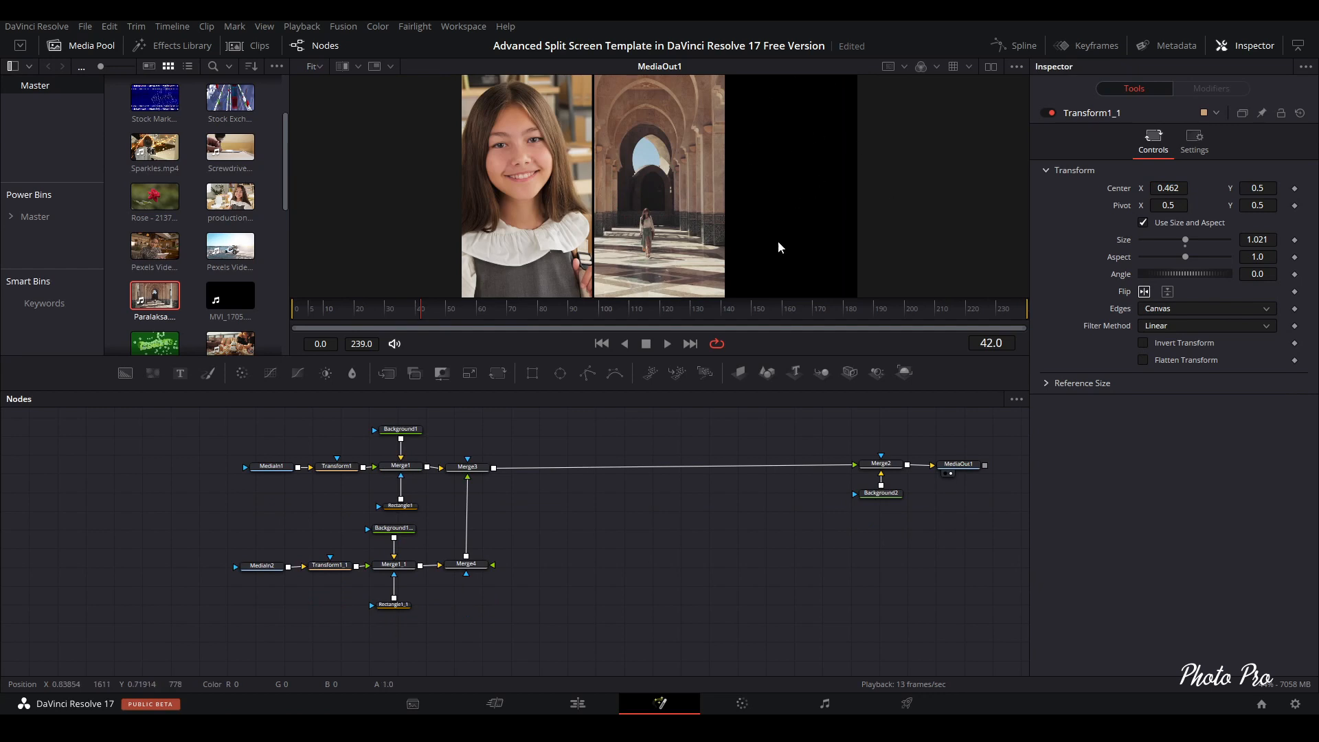
drag(306, 530, 437, 620)
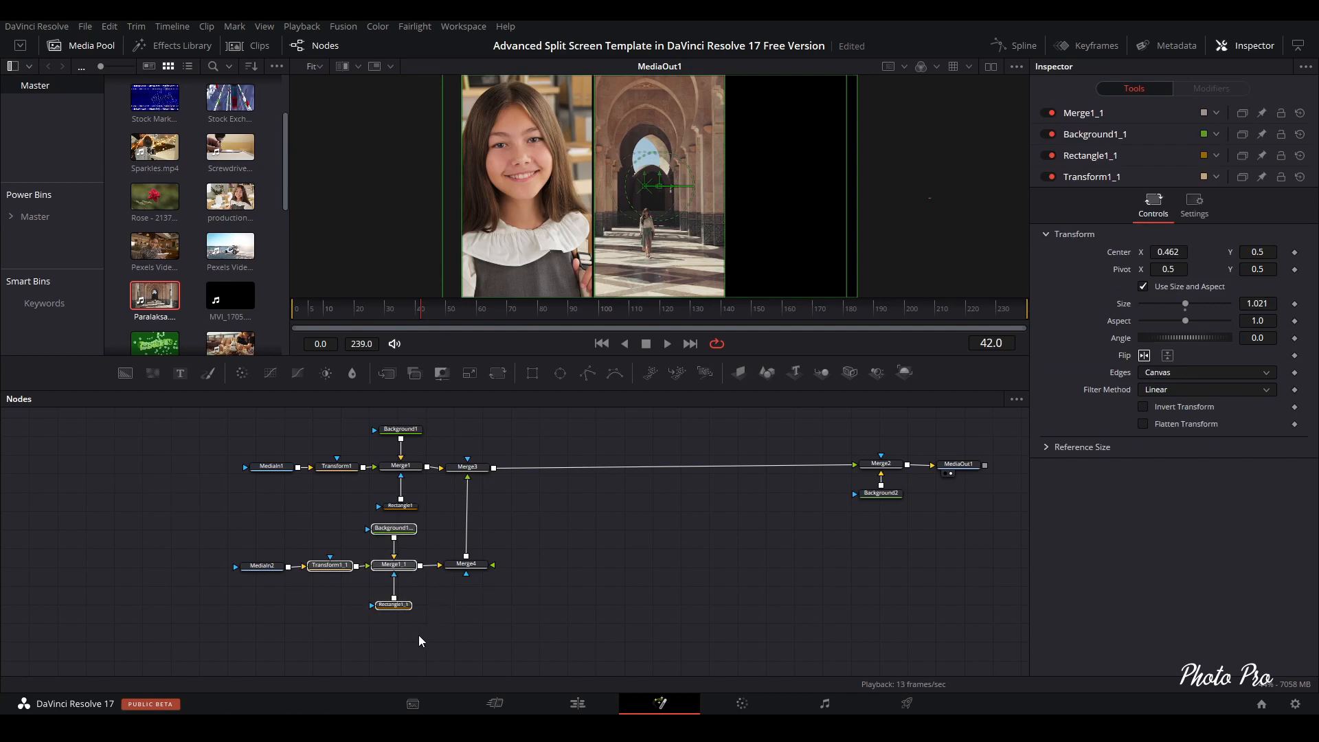
scroll(389, 637, down, 3)
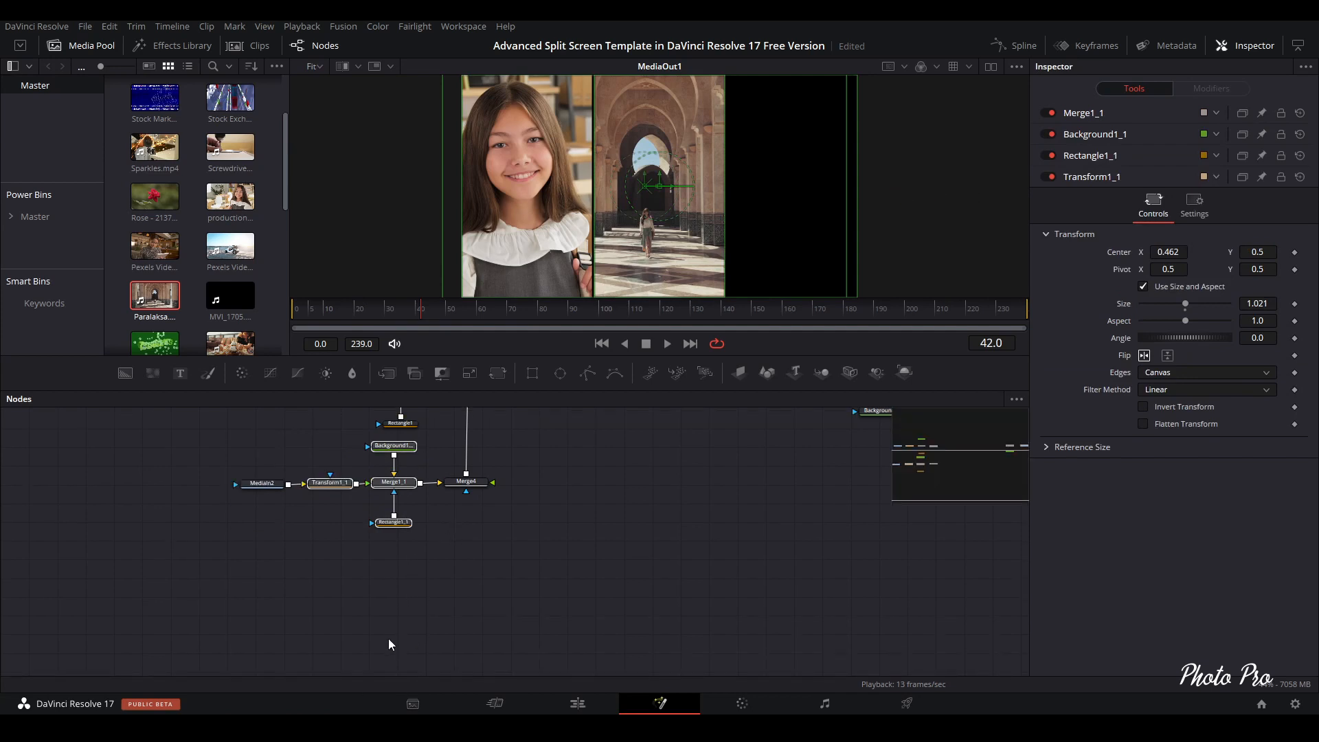
click(382, 640)
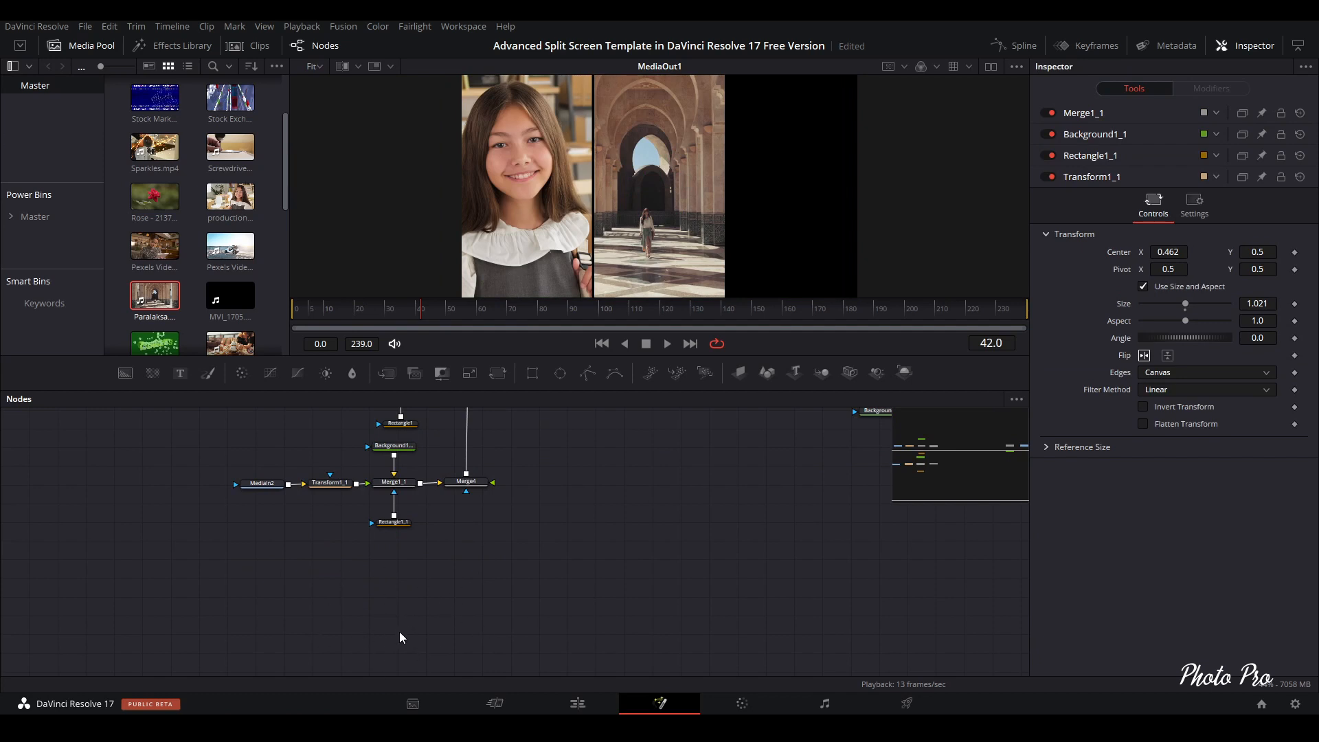
key(ctrl+v)
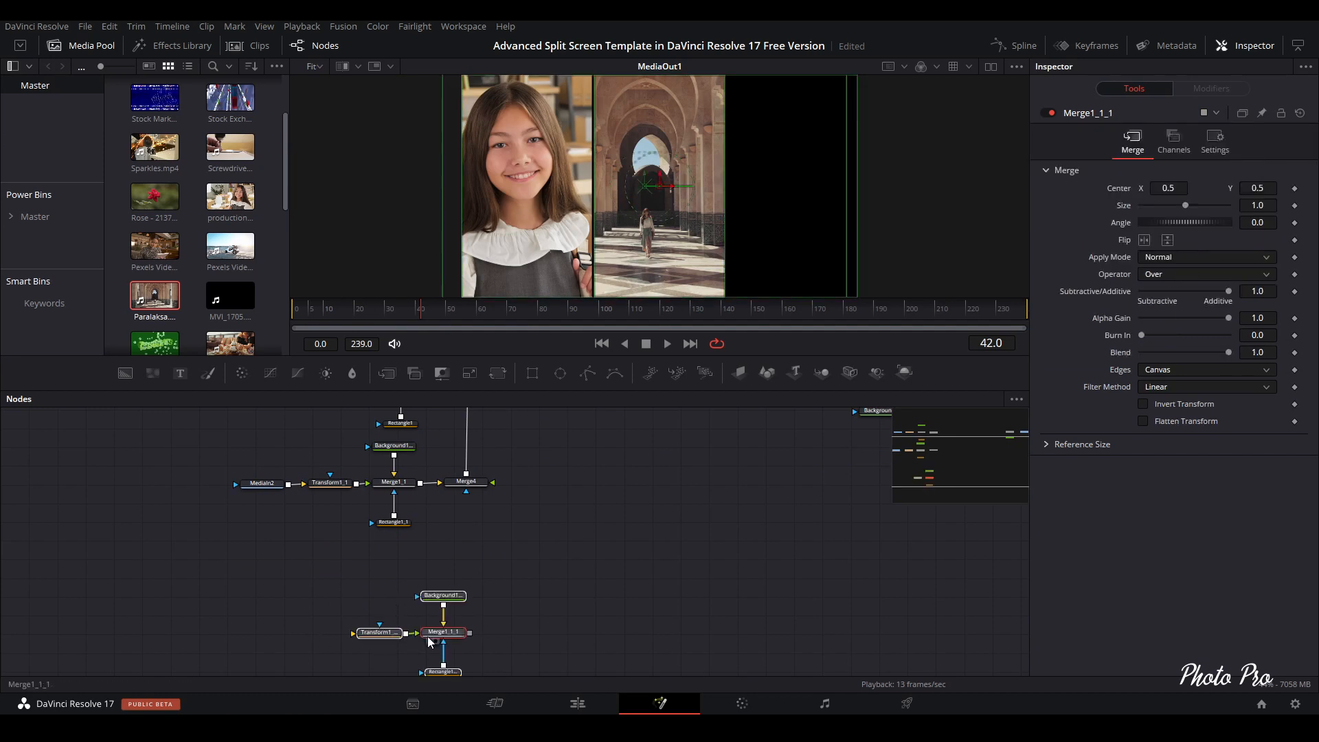
drag(375, 592, 383, 592)
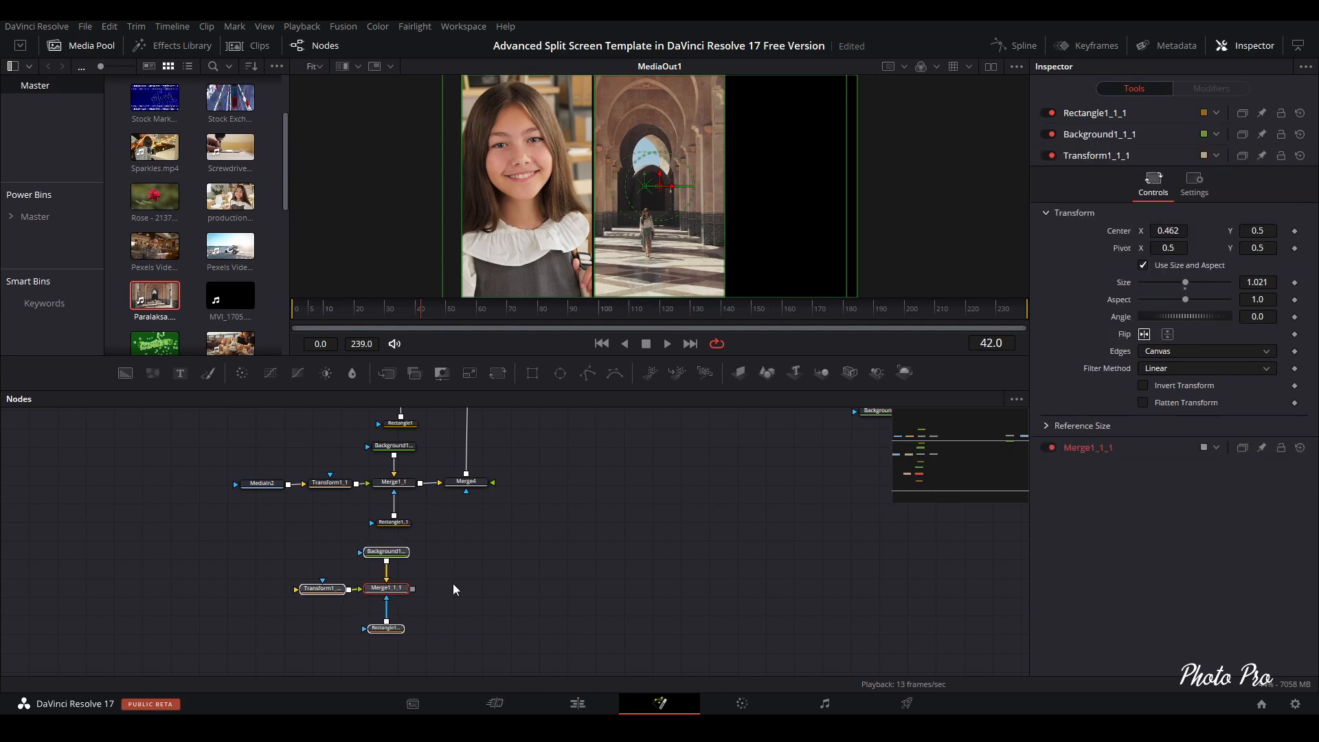
click(388, 630)
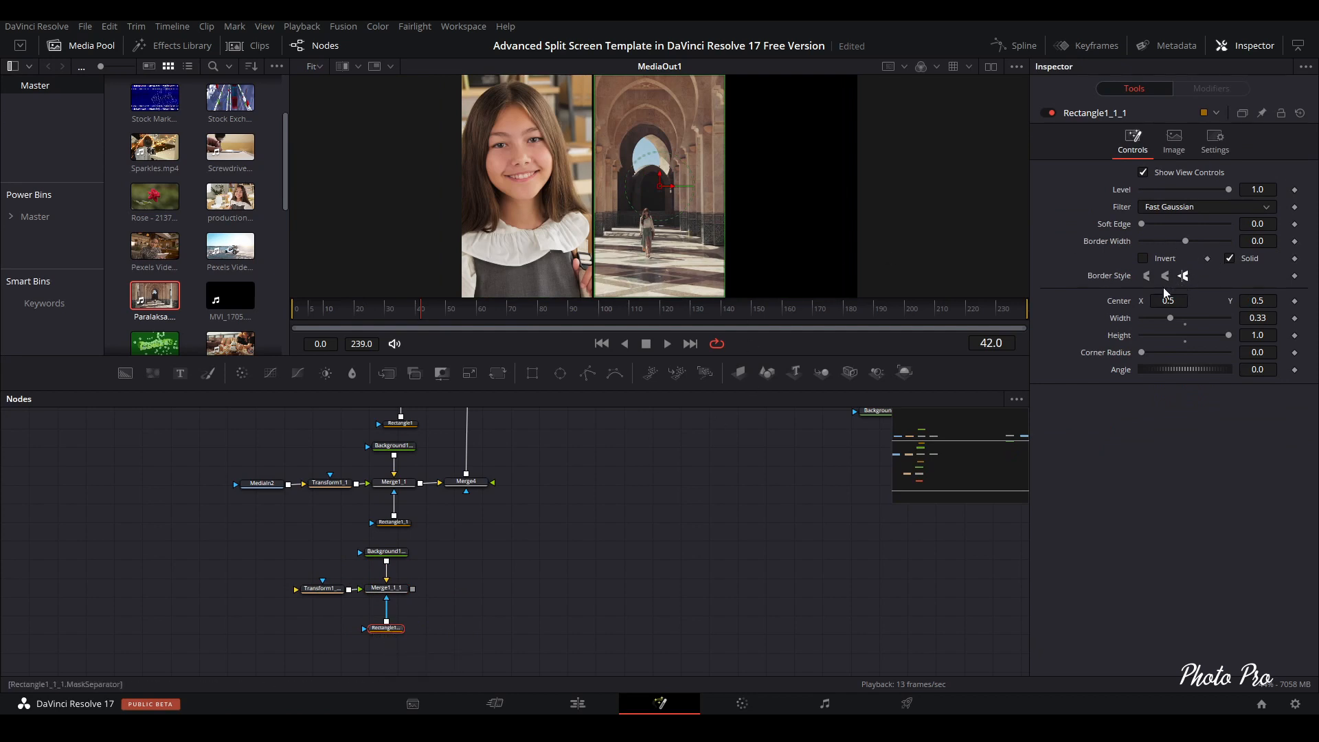
drag(1168, 300, 1208, 300)
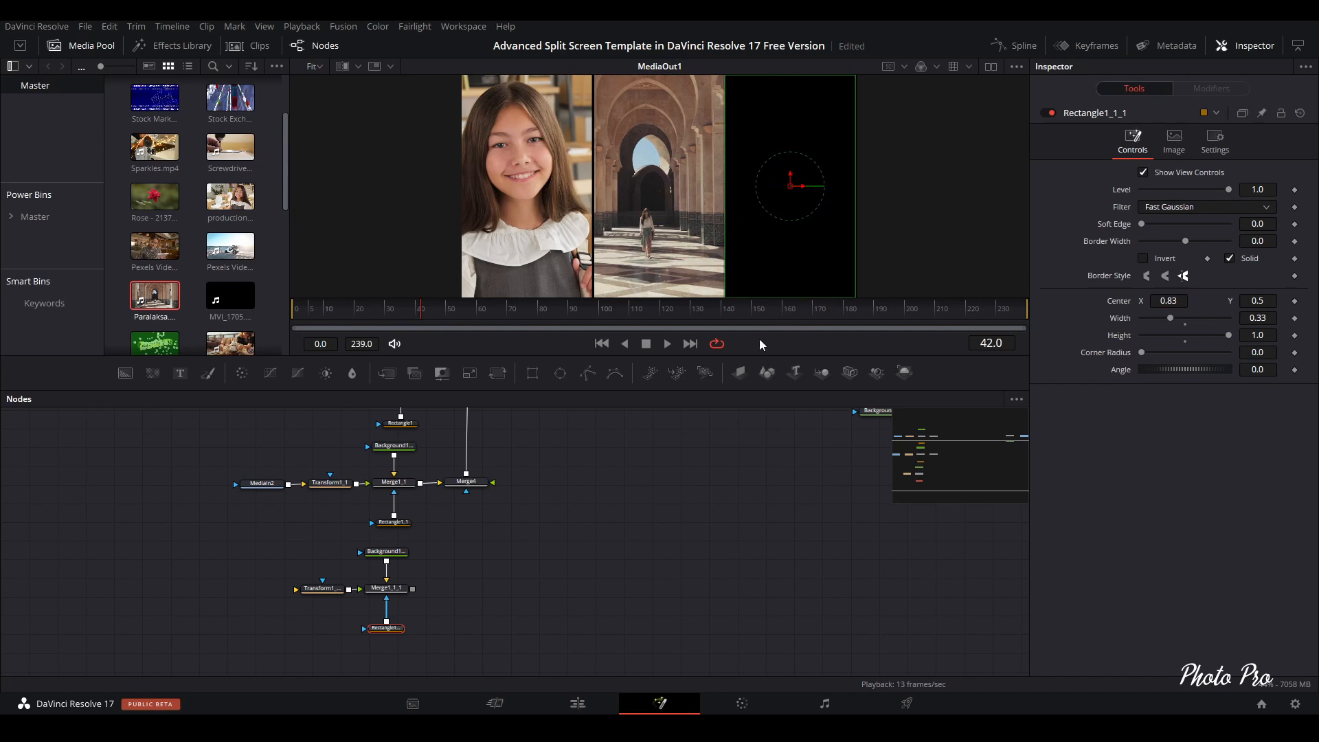
Add the Pexels Videos 2675511.mp4 clip to the node graph and connect it to Transform1_1_1.
mouse_move(273, 495)
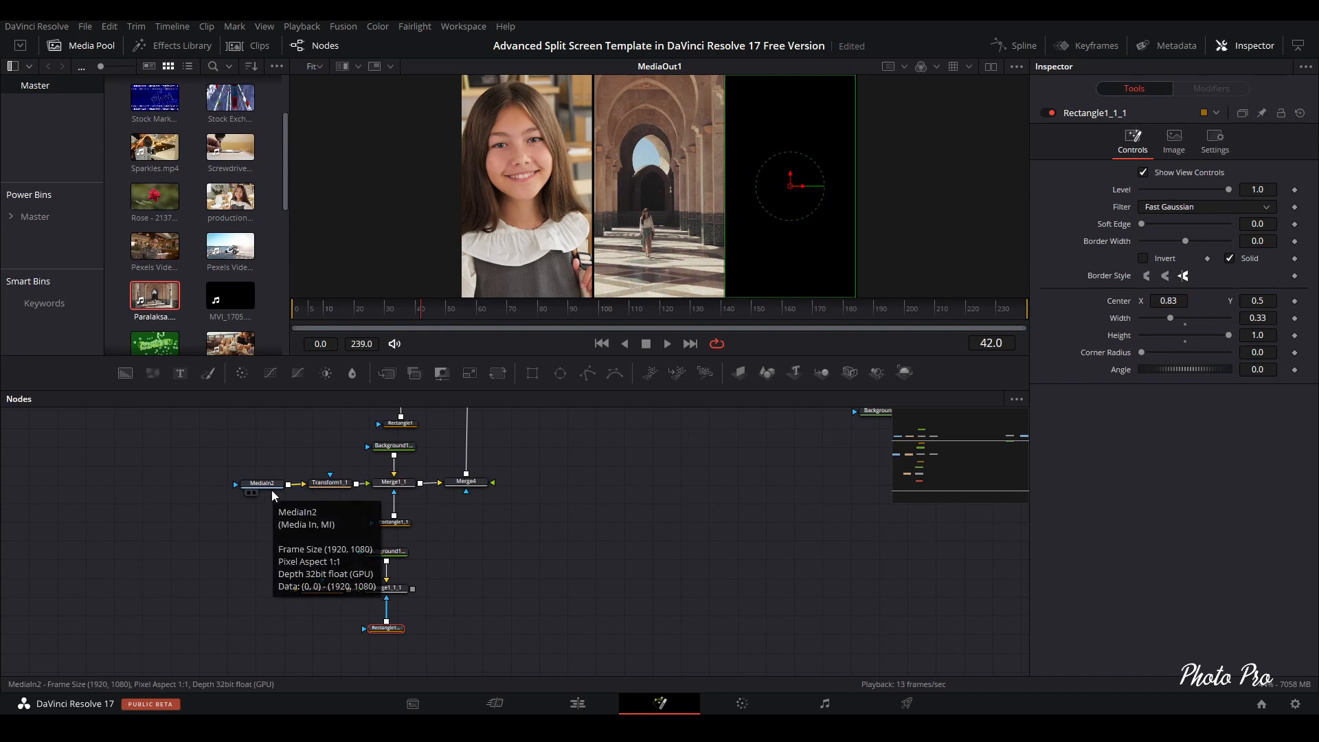
scroll(199, 343, down, 1)
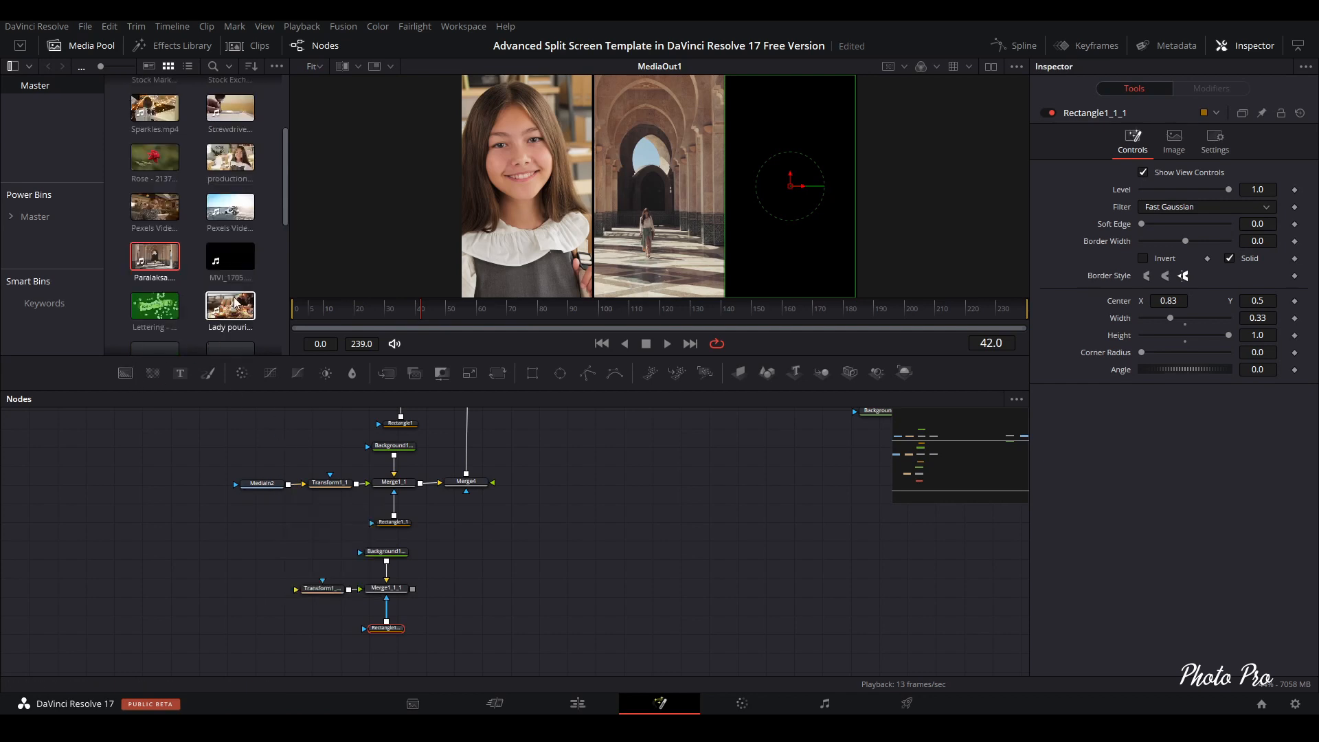
scroll(225, 322, up, 2)
scroll(203, 320, up, 1)
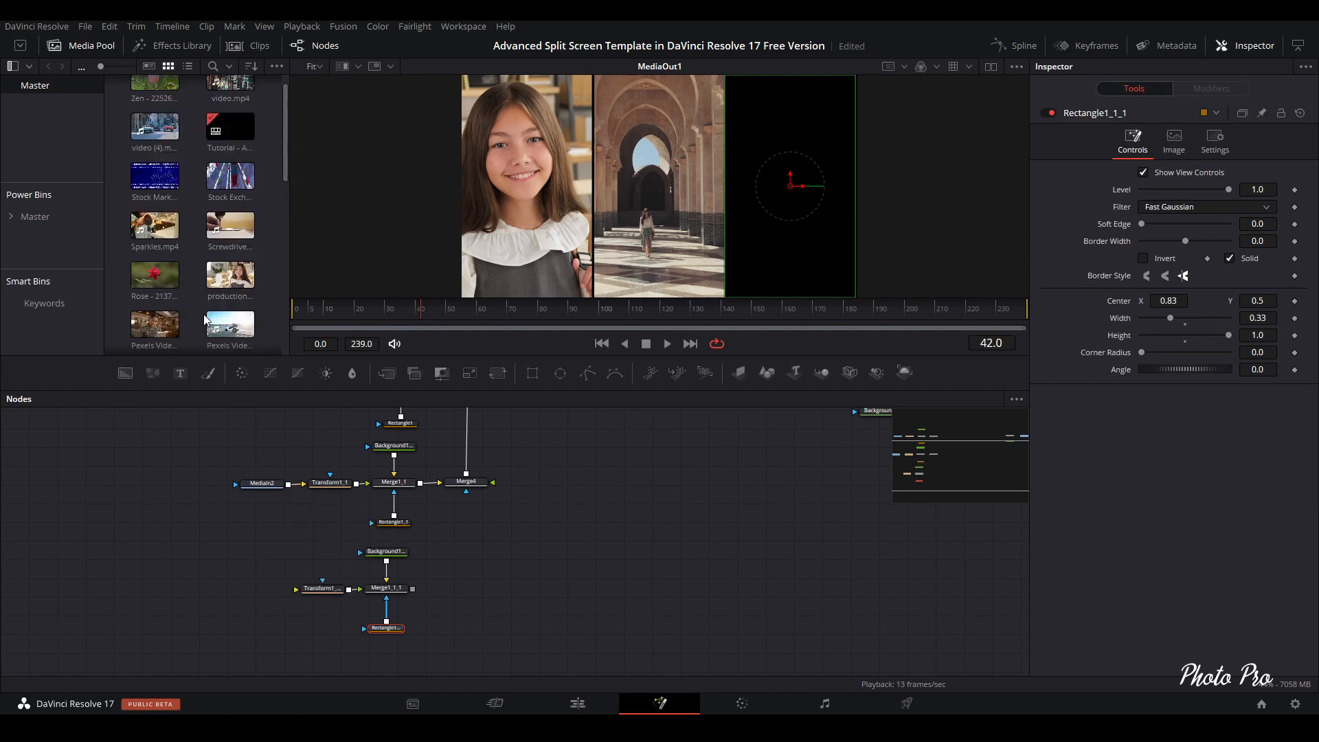
drag(155, 238, 151, 233)
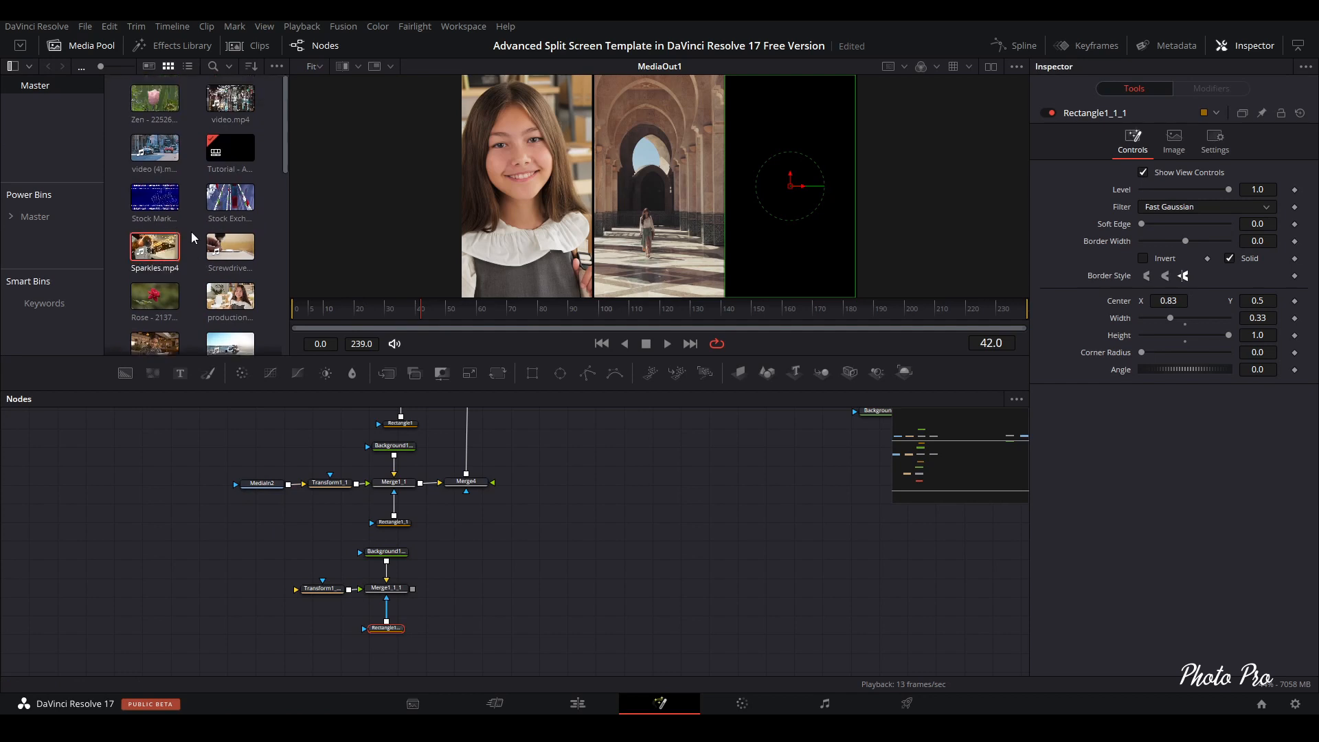
scroll(191, 233, down, 3)
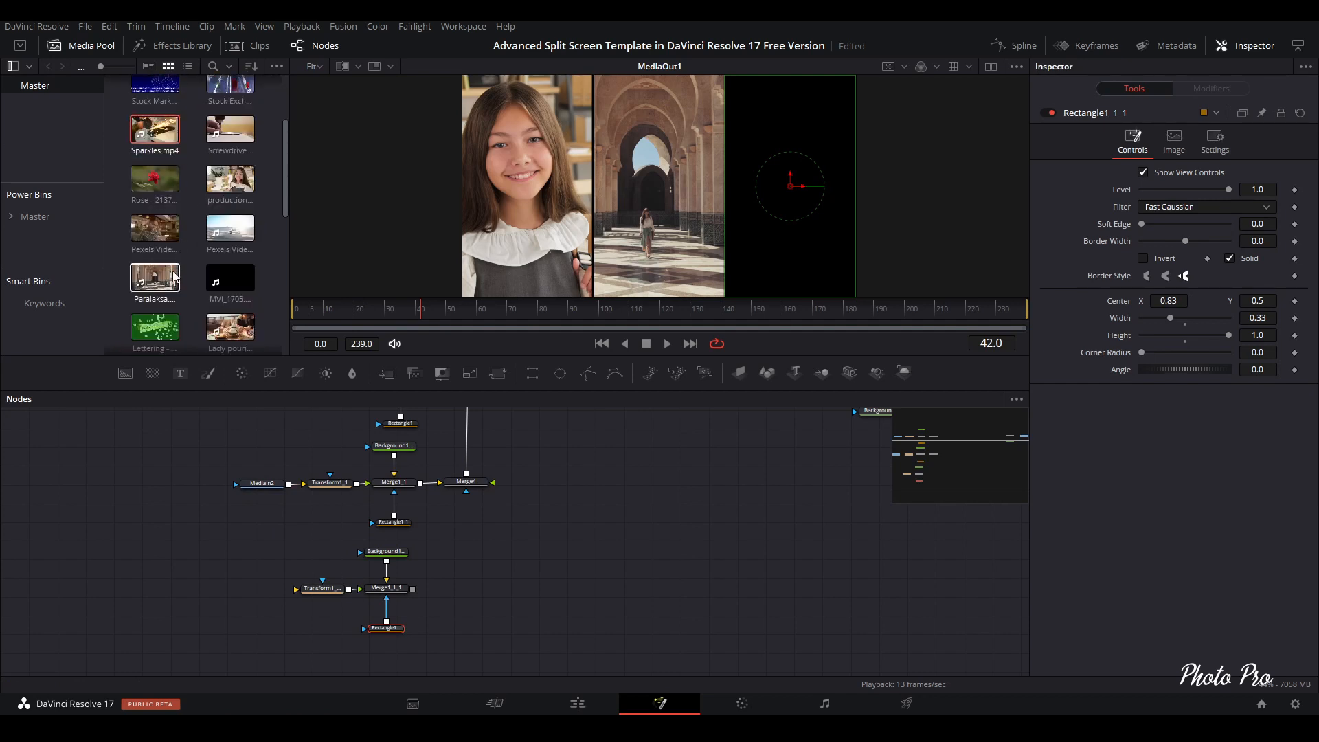
scroll(220, 288, down, 1)
drag(154, 192, 261, 594)
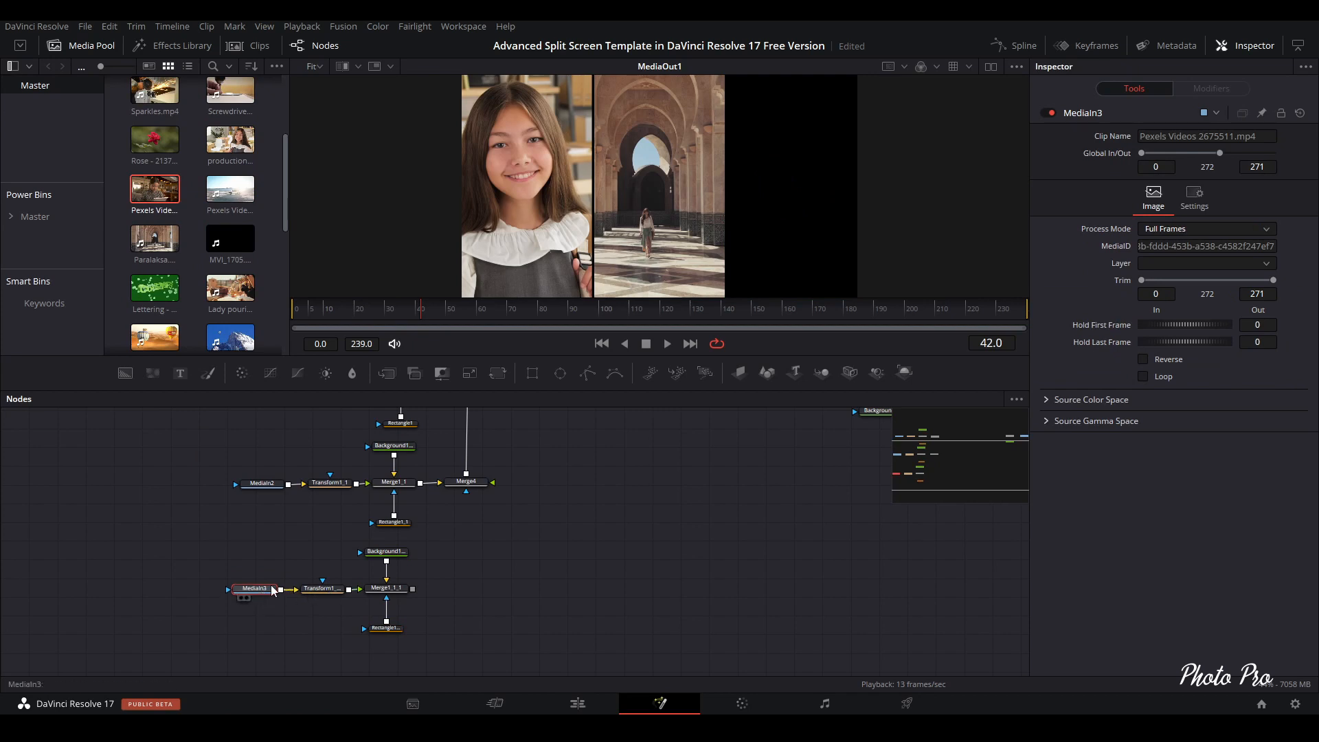
Add one Merge node after Merge3 and one after Merge1_1_1, and connect the third clip's chain into the upper Merge as foreground.
scroll(574, 490, up, 2)
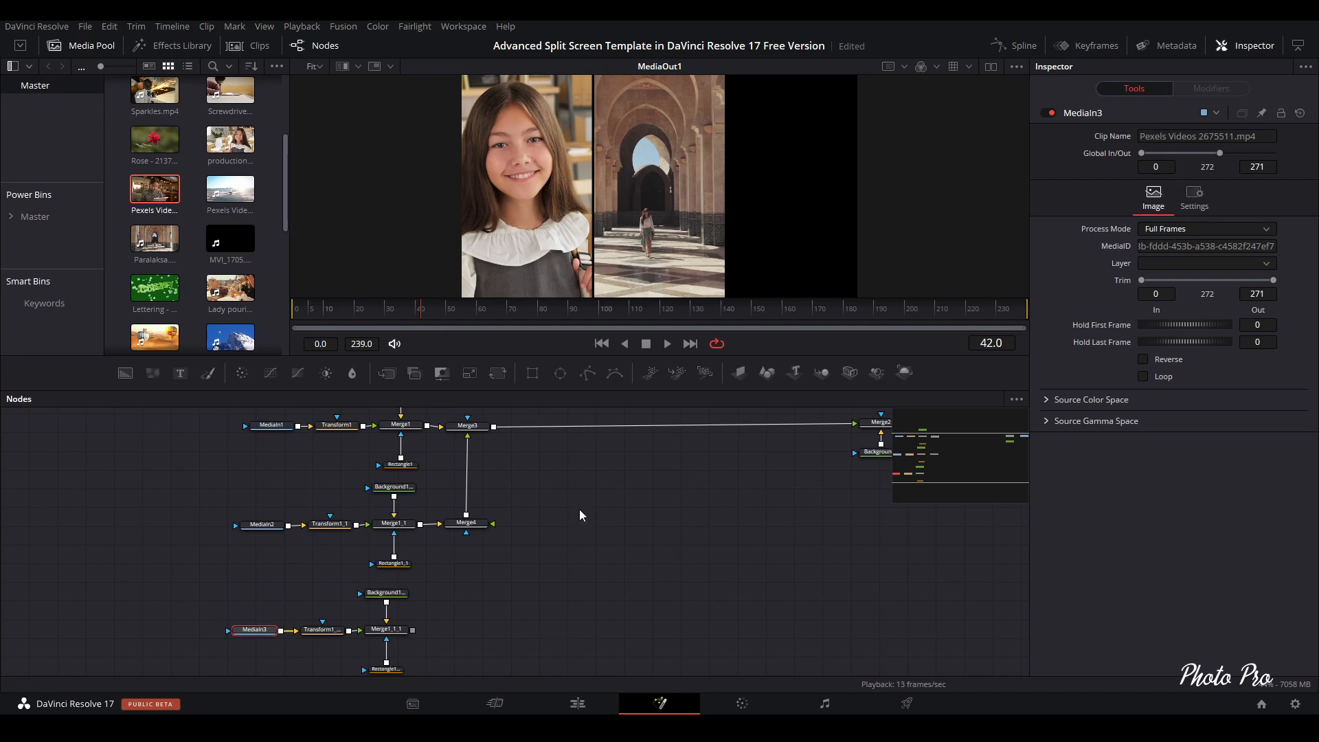
drag(386, 374, 536, 427)
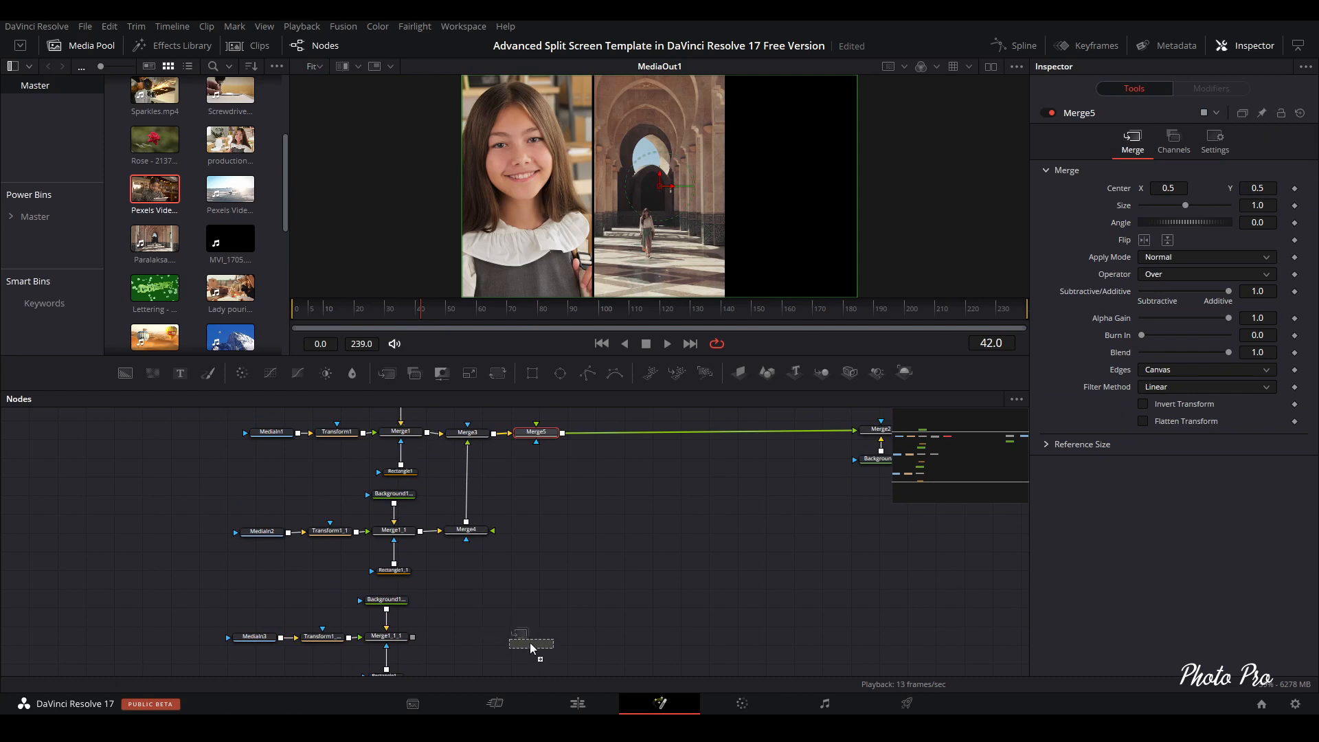
drag(519, 637, 519, 636)
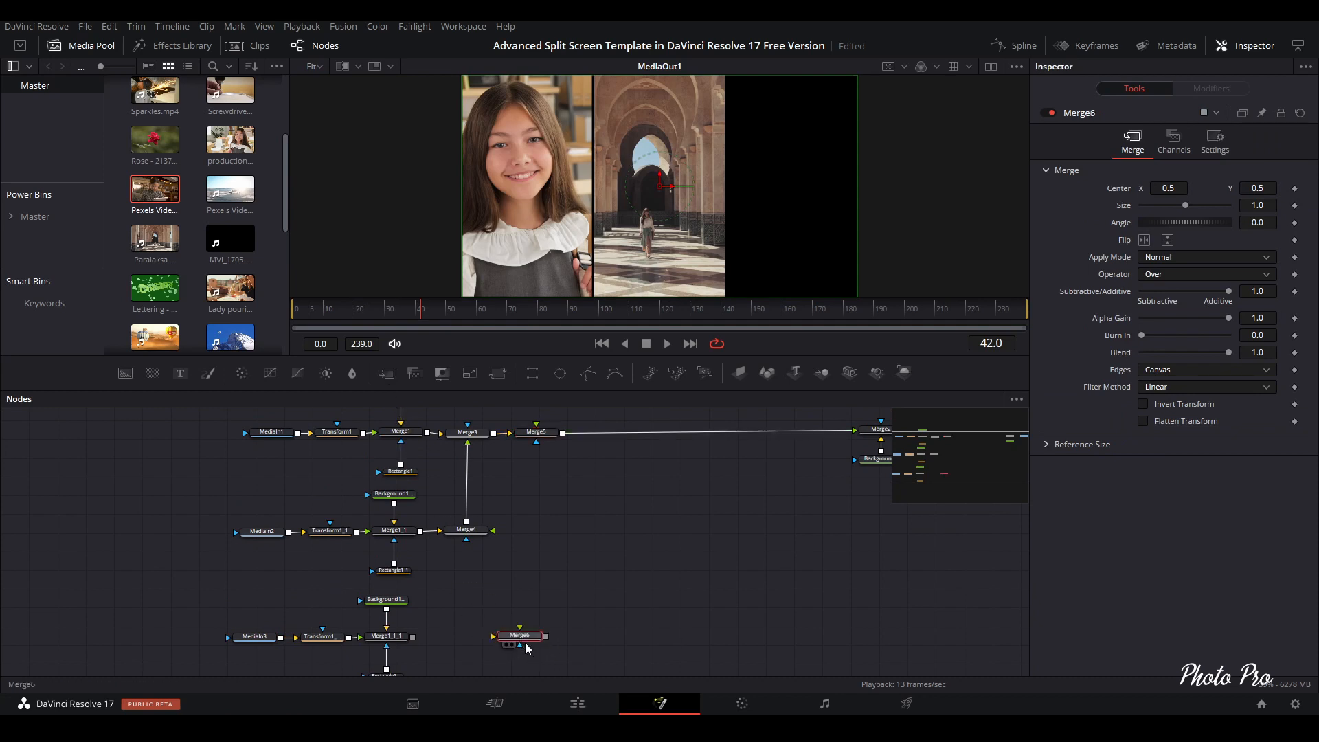
drag(414, 639, 530, 436)
click(530, 436)
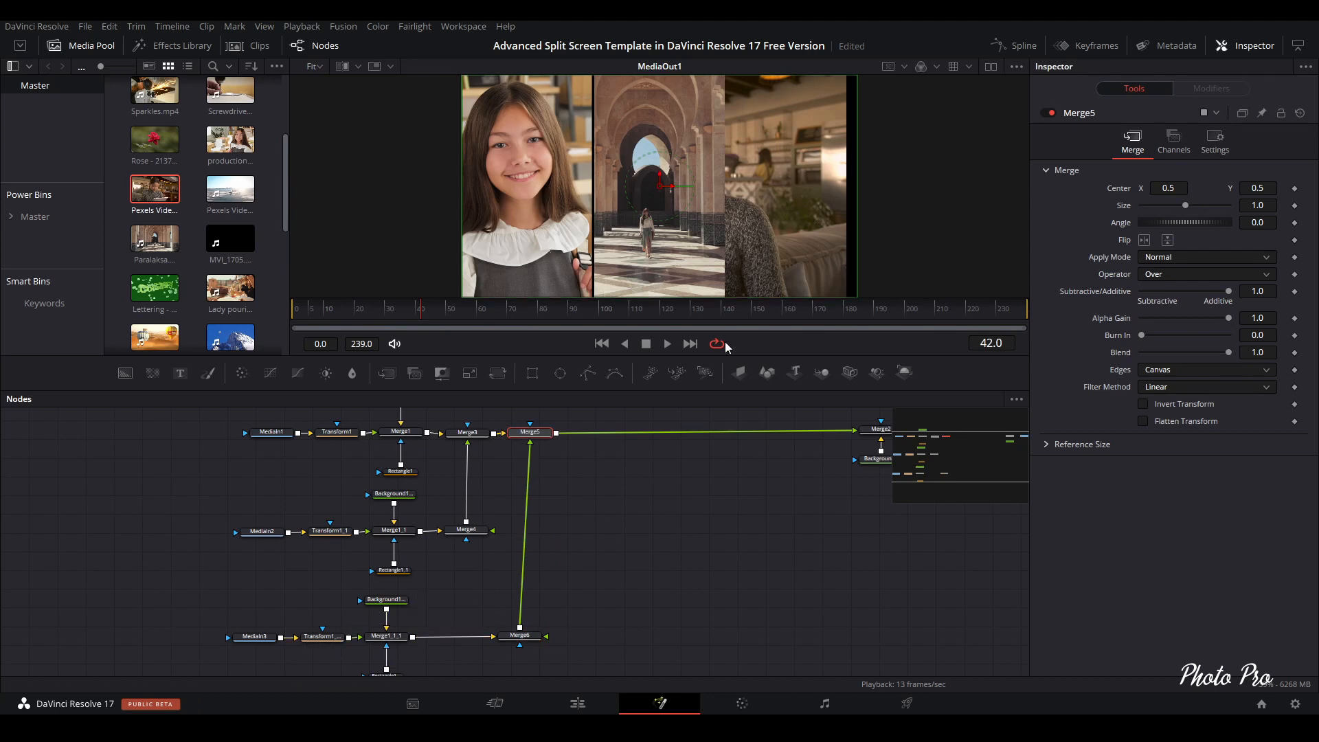
Reframe the third clip in its panel by setting Transform1_1_1's Center X to 0.793.
scroll(490, 522, down, 2)
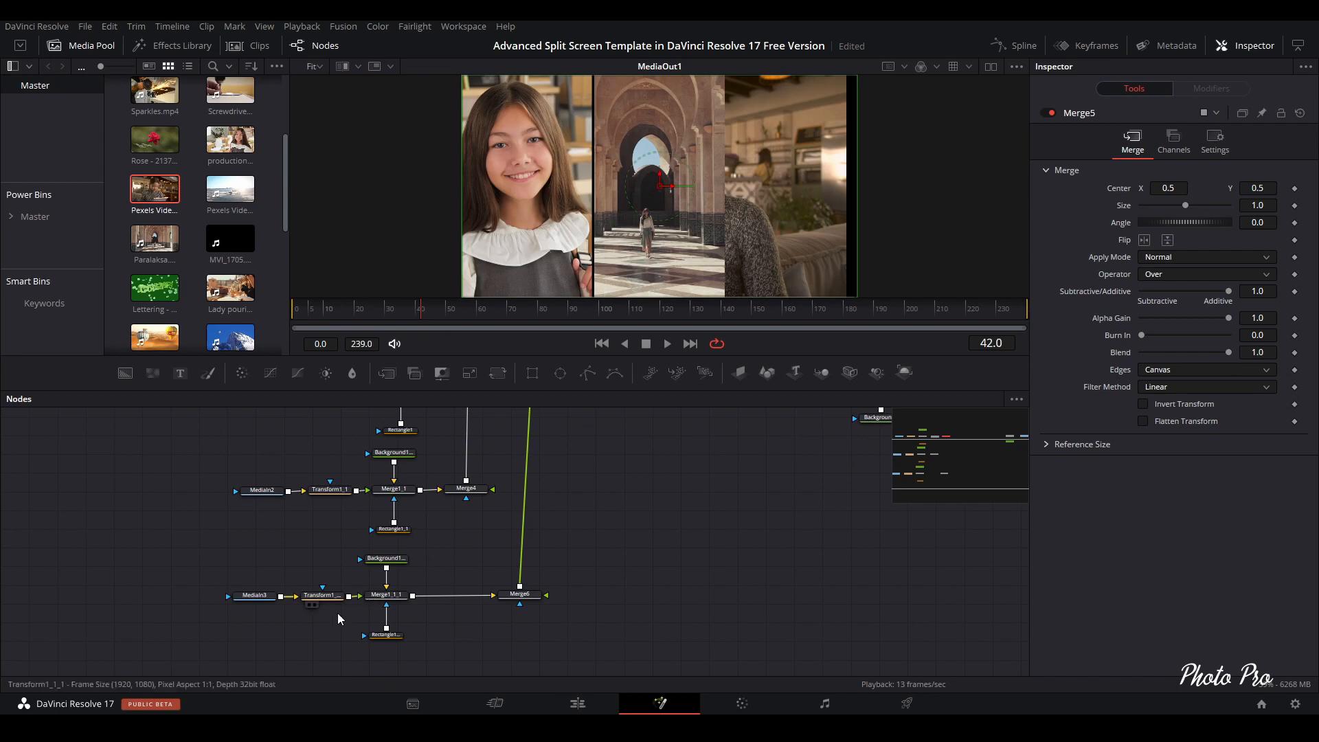
click(322, 595)
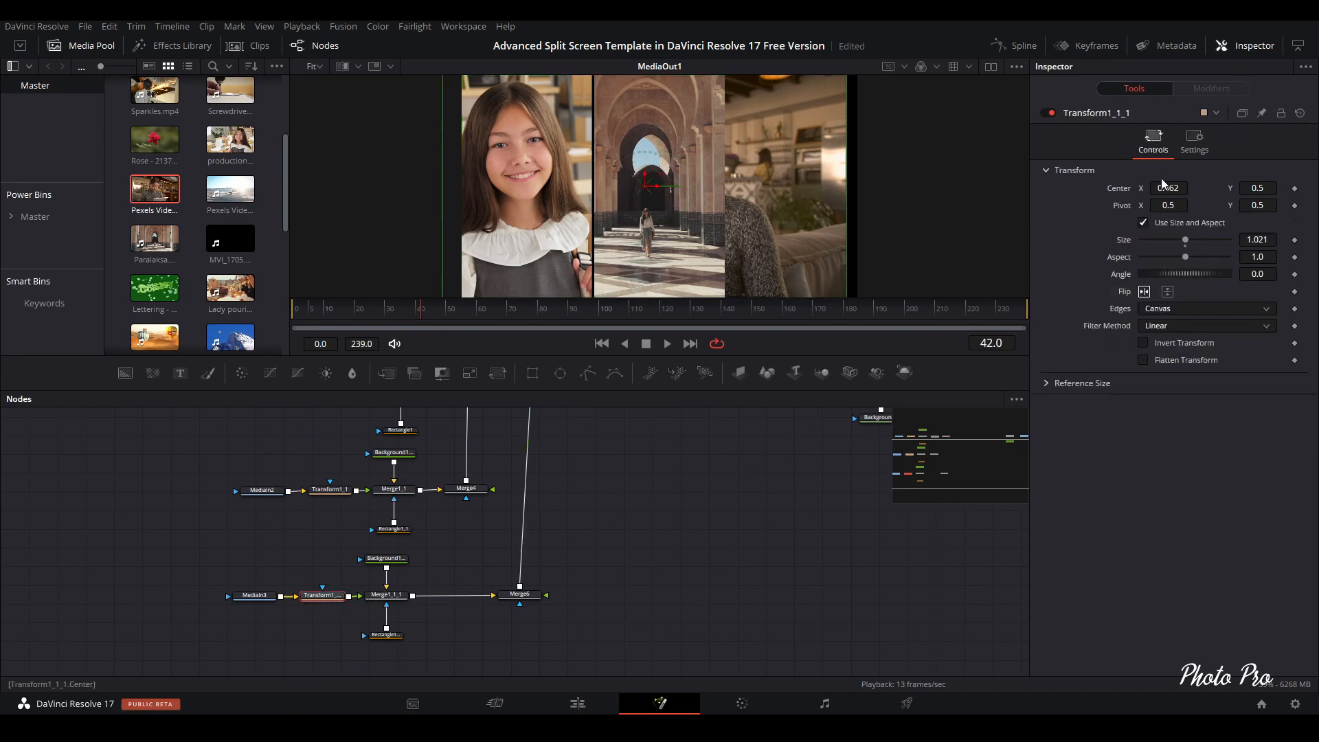
drag(1159, 186, 1318, 187)
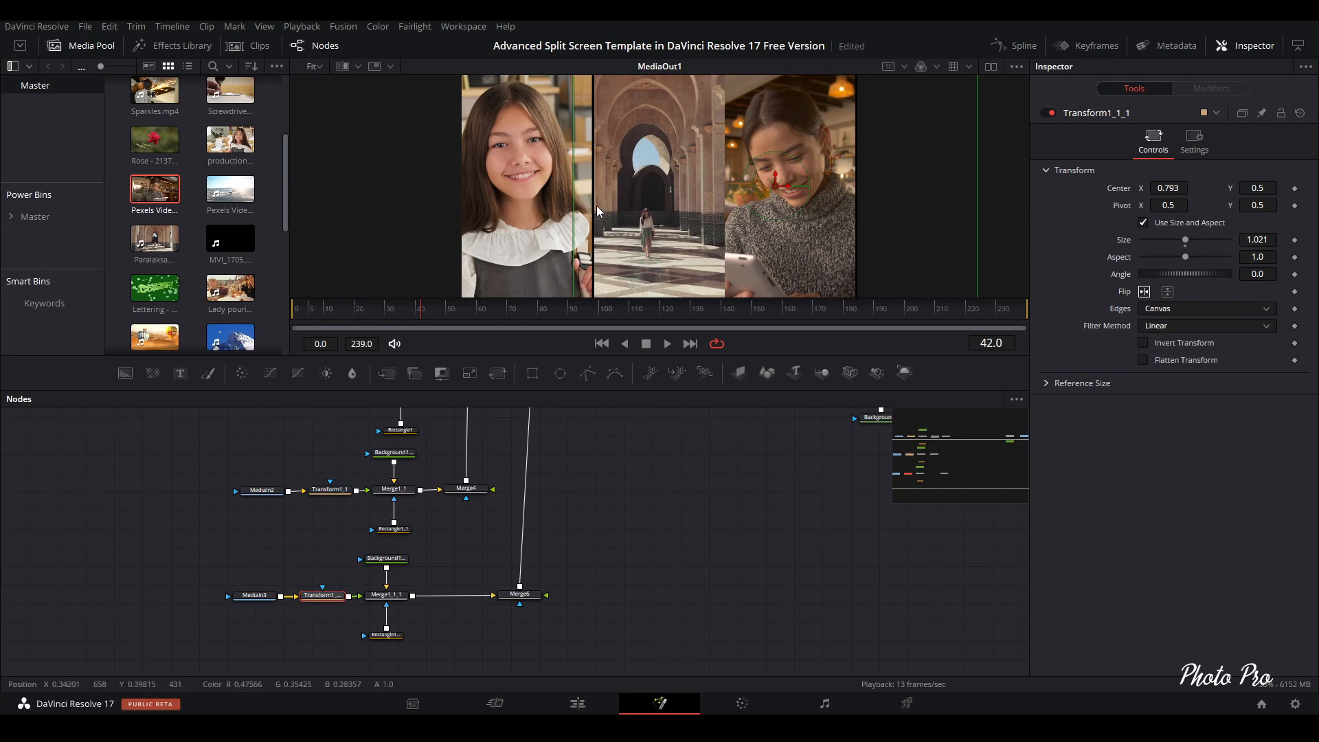
Even out the gaps around the middle panel by setting the Rectangle1_1 mask's Center X to 0.497.
scroll(587, 227, up, 1)
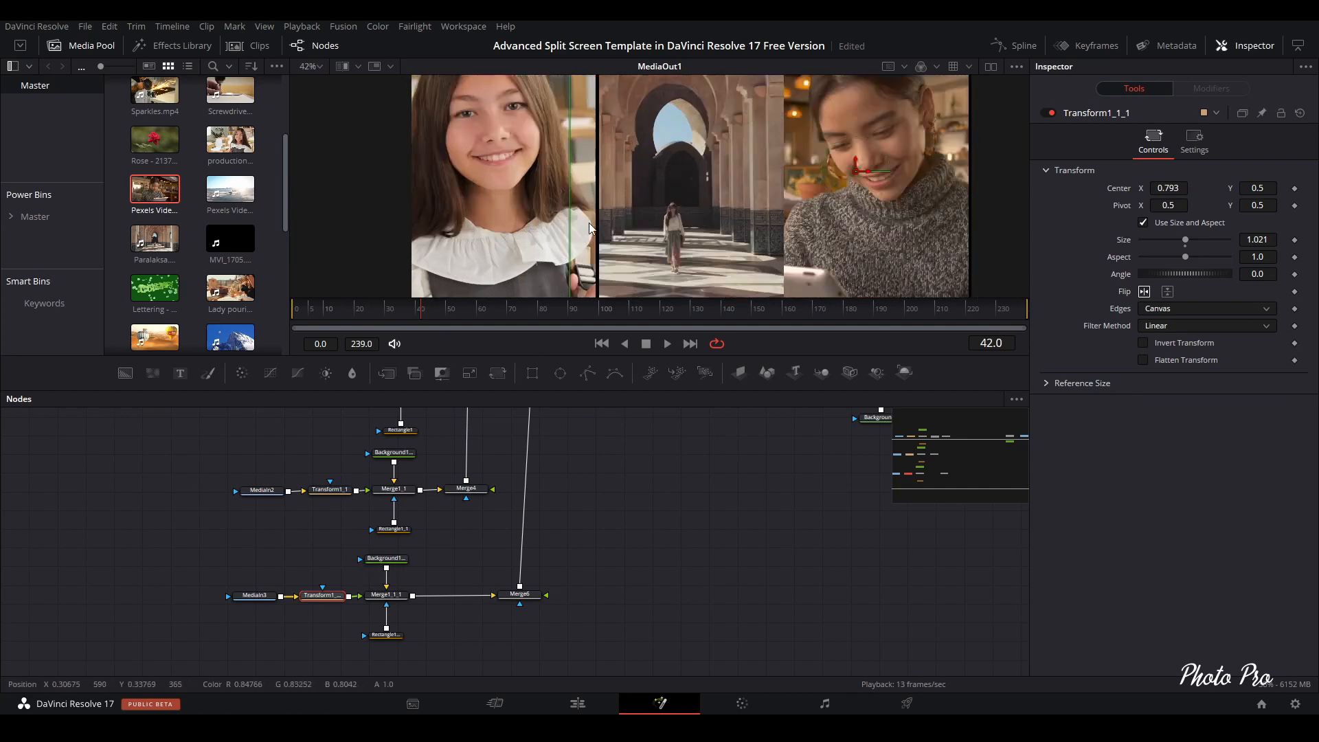
scroll(635, 217, up, 2)
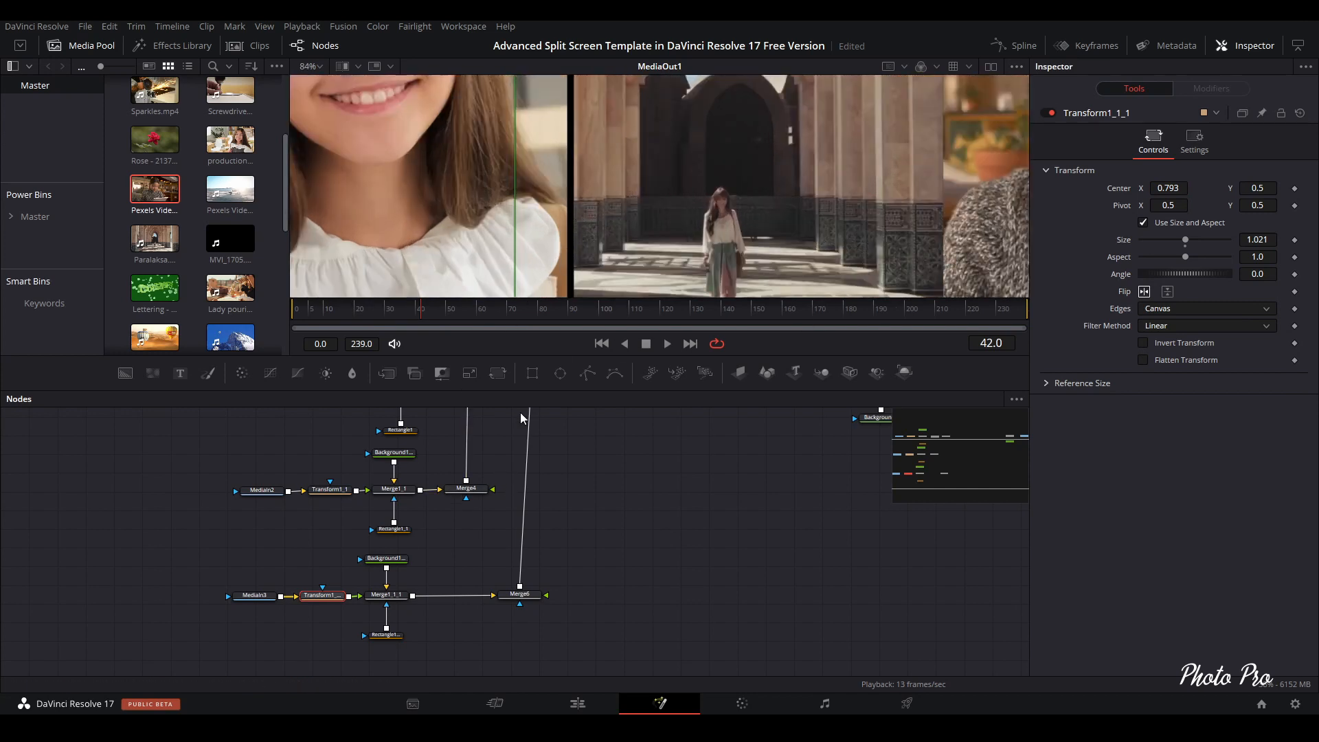
click(394, 531)
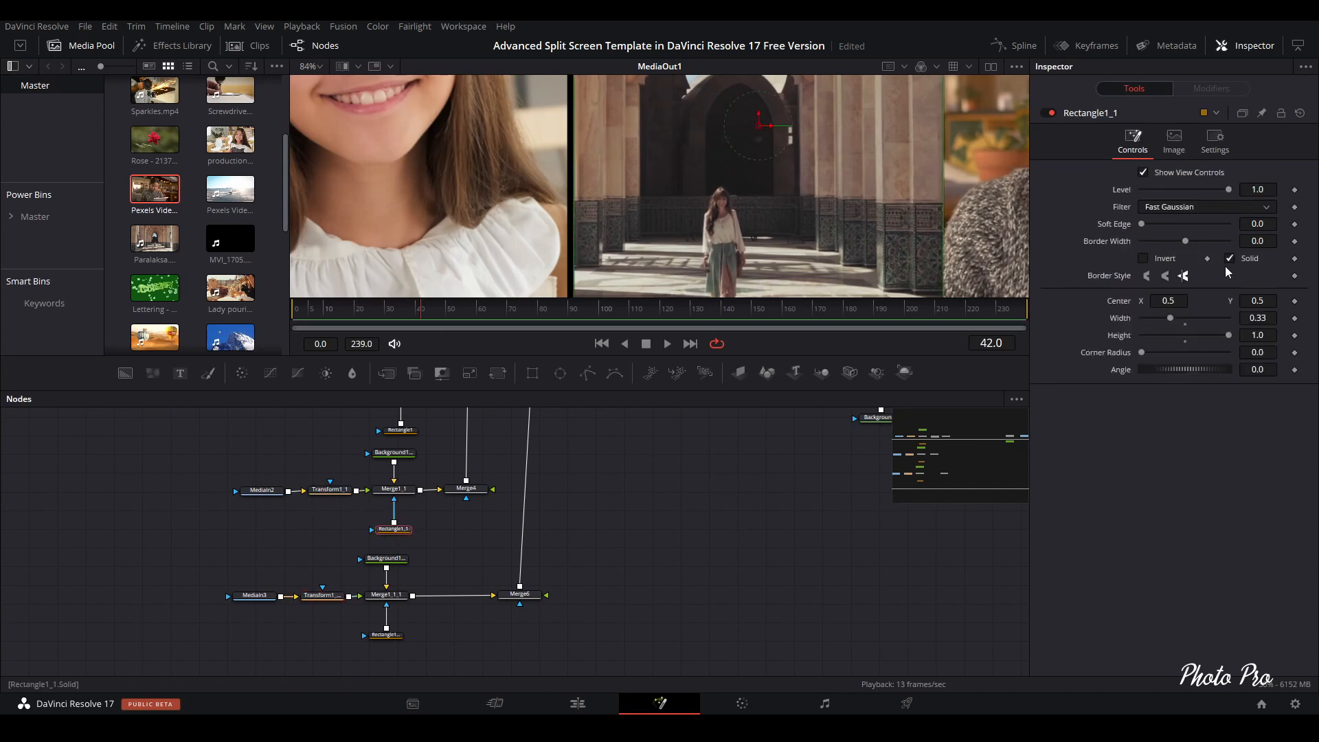
click(1183, 276)
drag(1174, 306, 1183, 276)
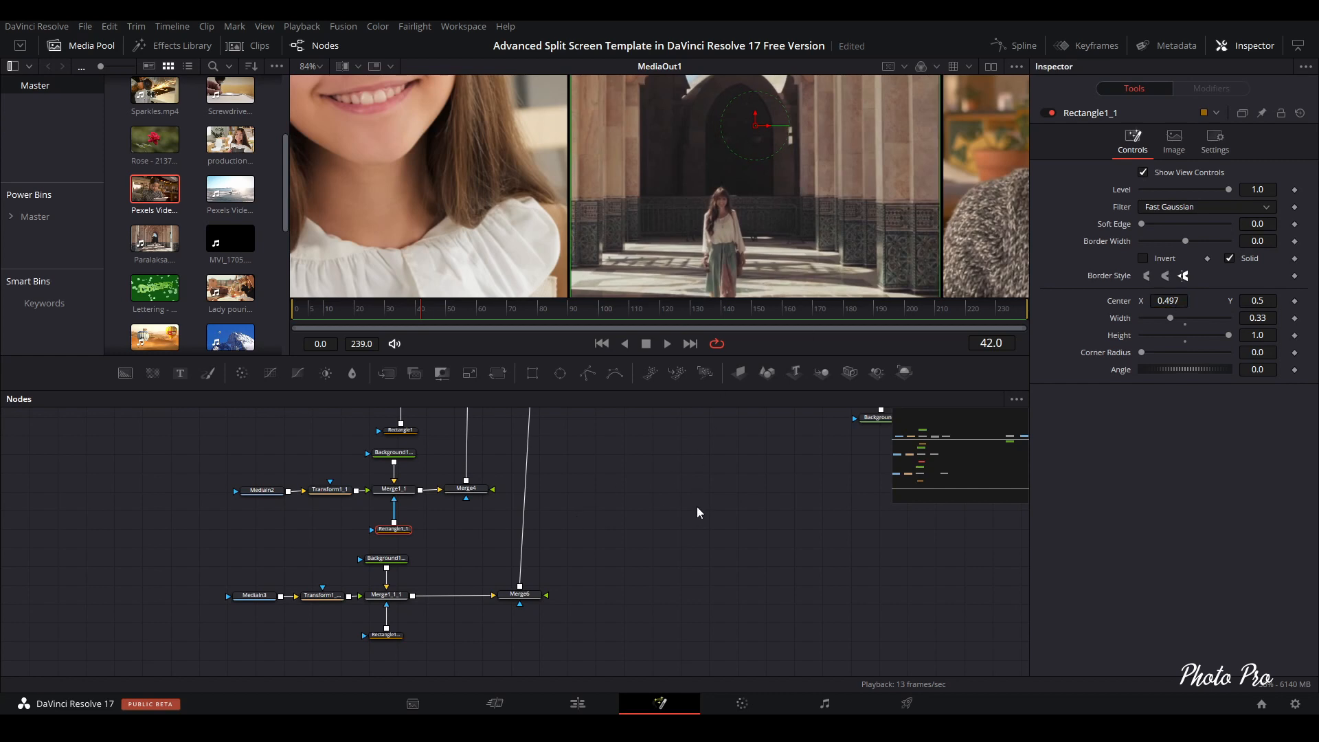
Play the finished split screen full-screen from near the start of the Edit page timeline, and return to the normal view.
scroll(697, 509, up, 5)
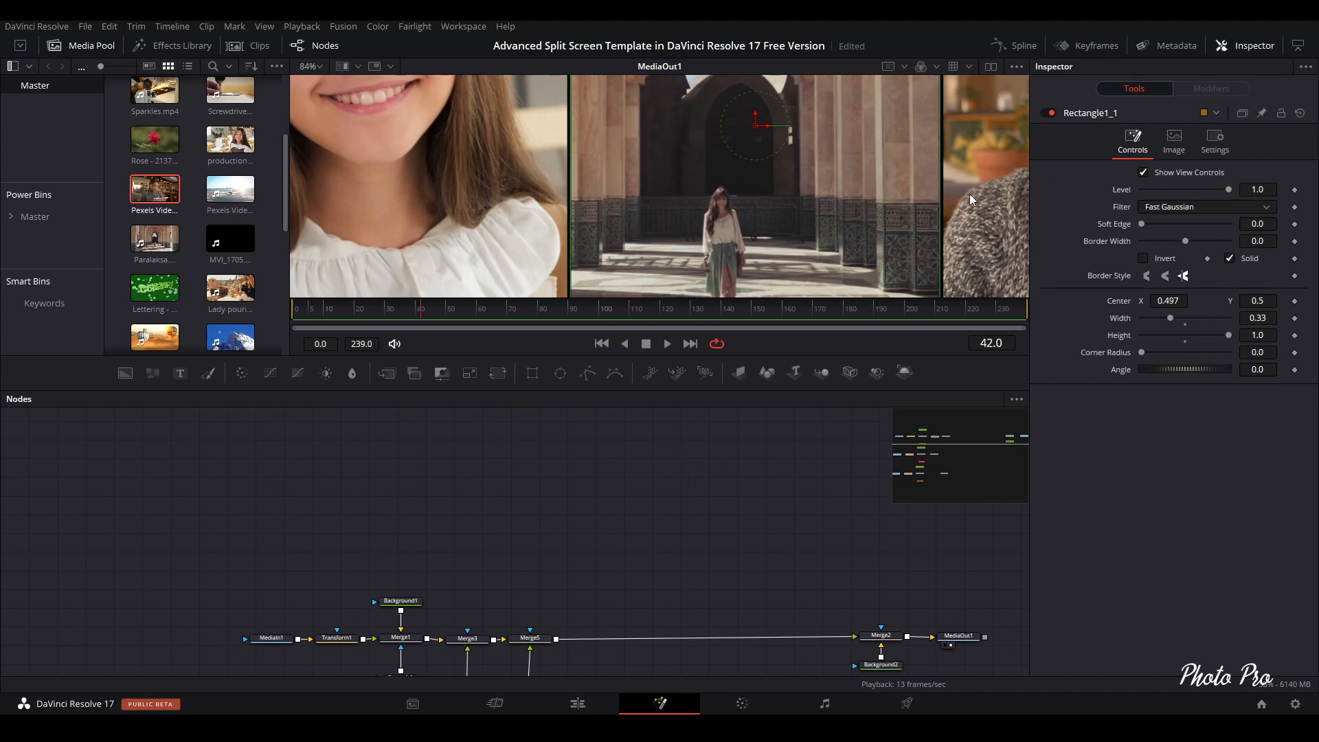
scroll(574, 464, down, 5)
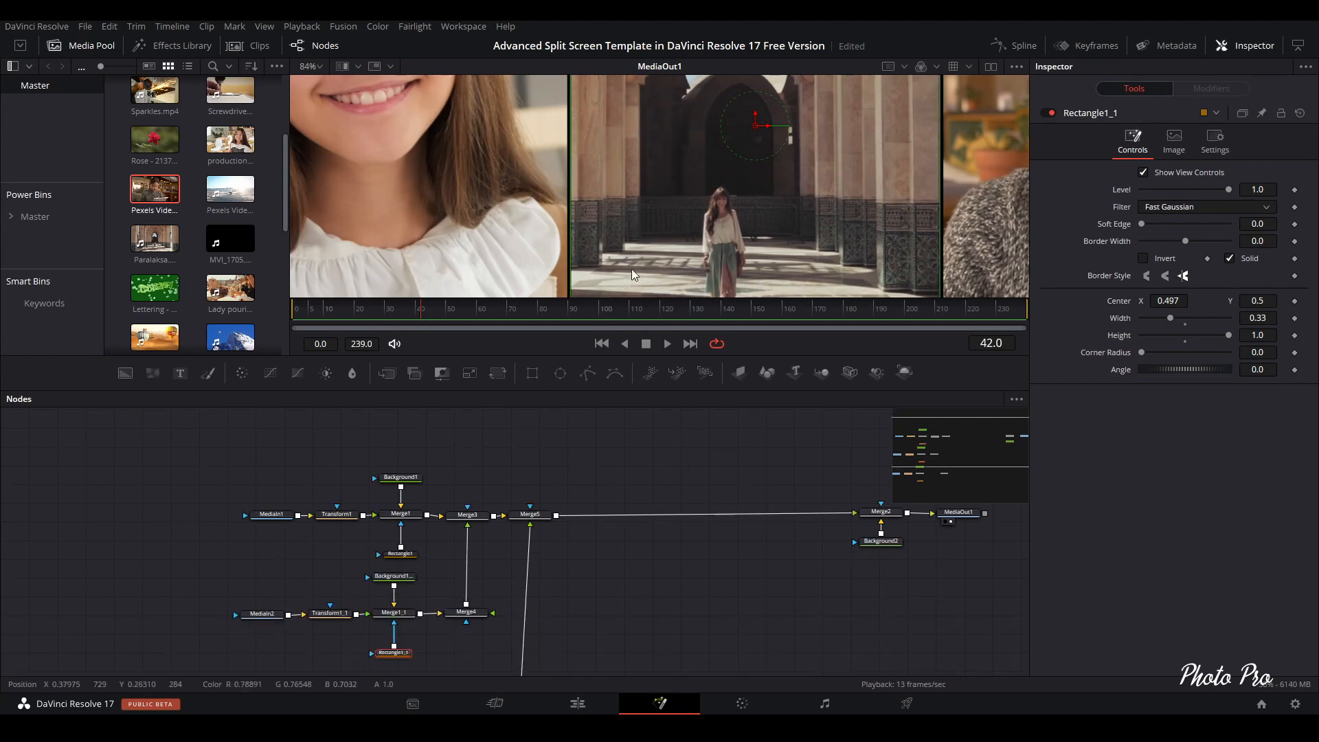
scroll(648, 250, down, 2)
scroll(649, 250, down, 1)
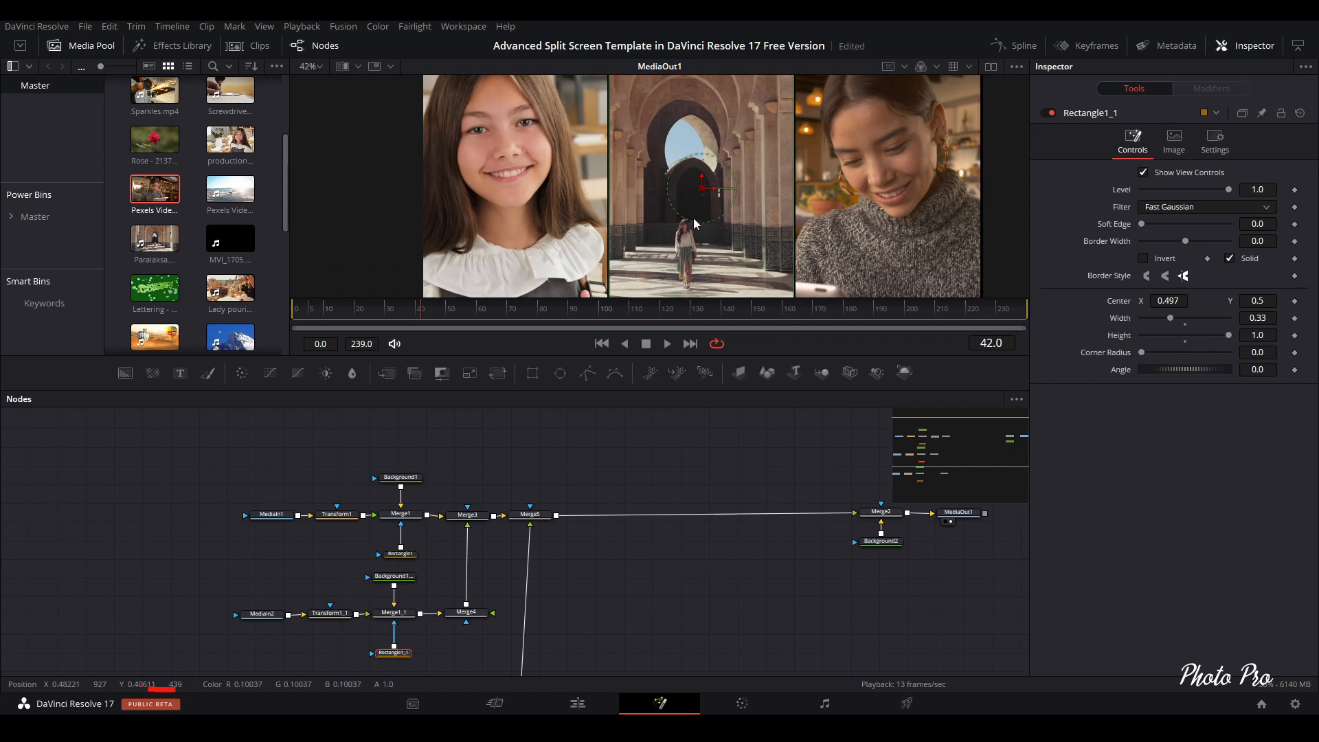
scroll(694, 217, down, 1)
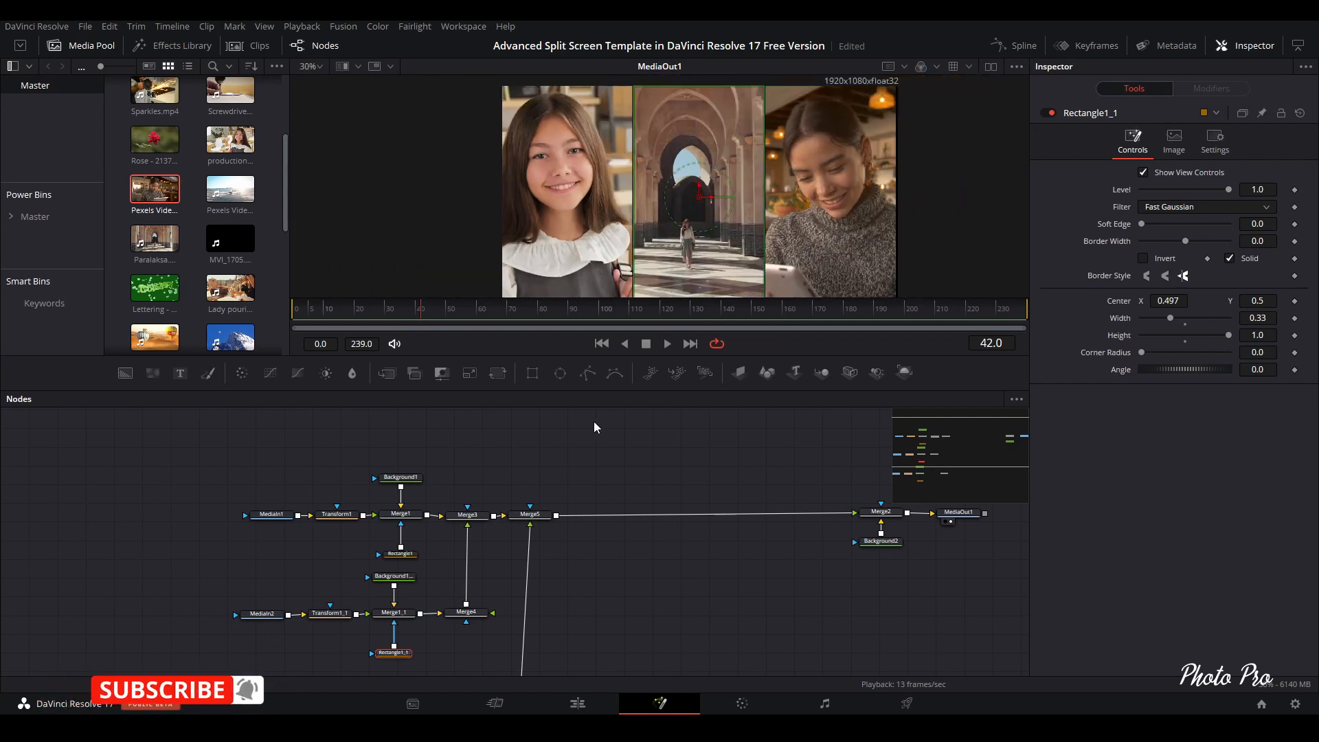
click(577, 704)
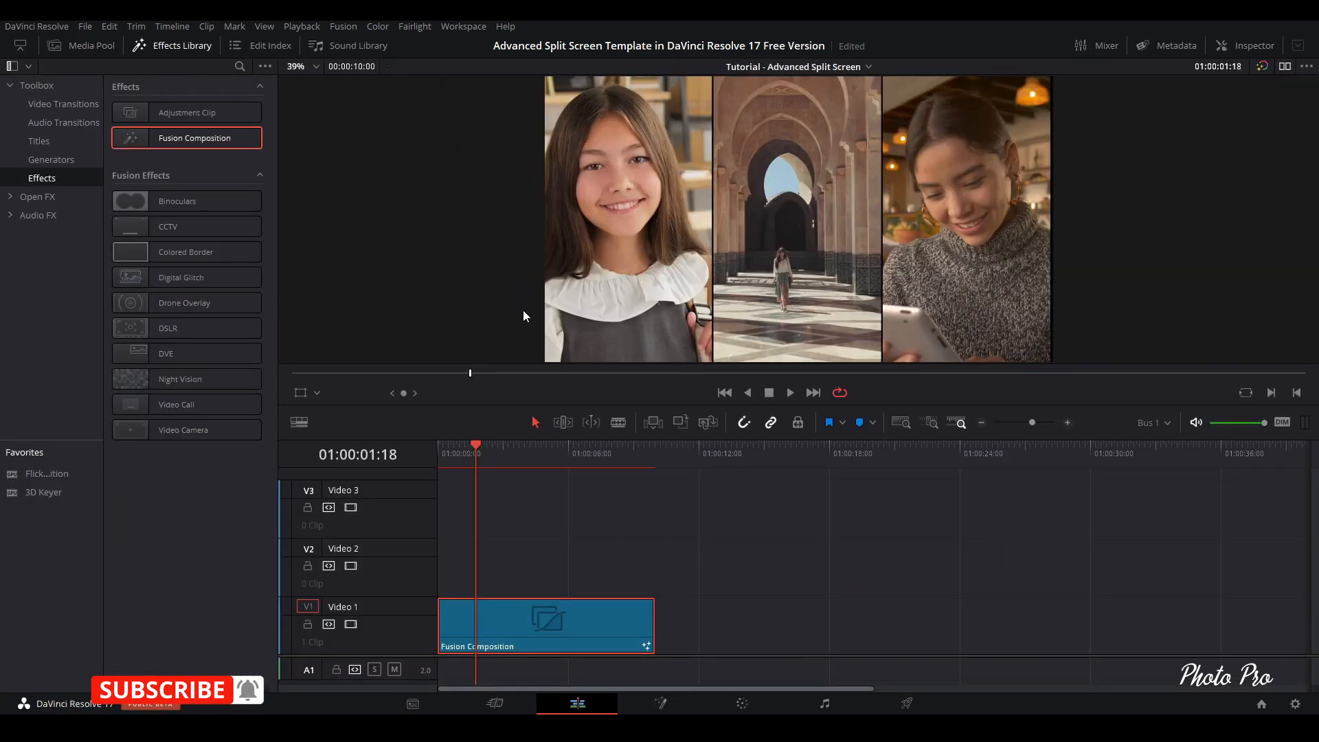
drag(477, 449, 446, 455)
key(ctrl+f)
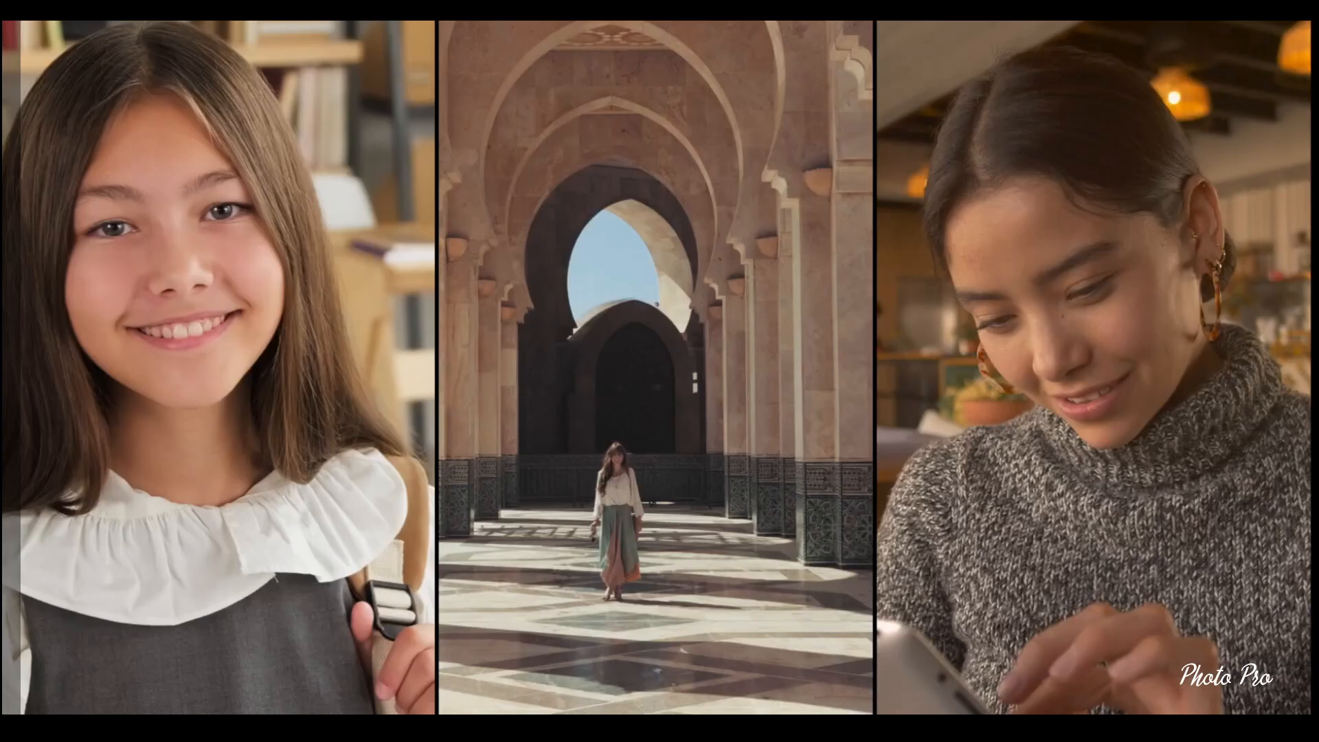
key(space)
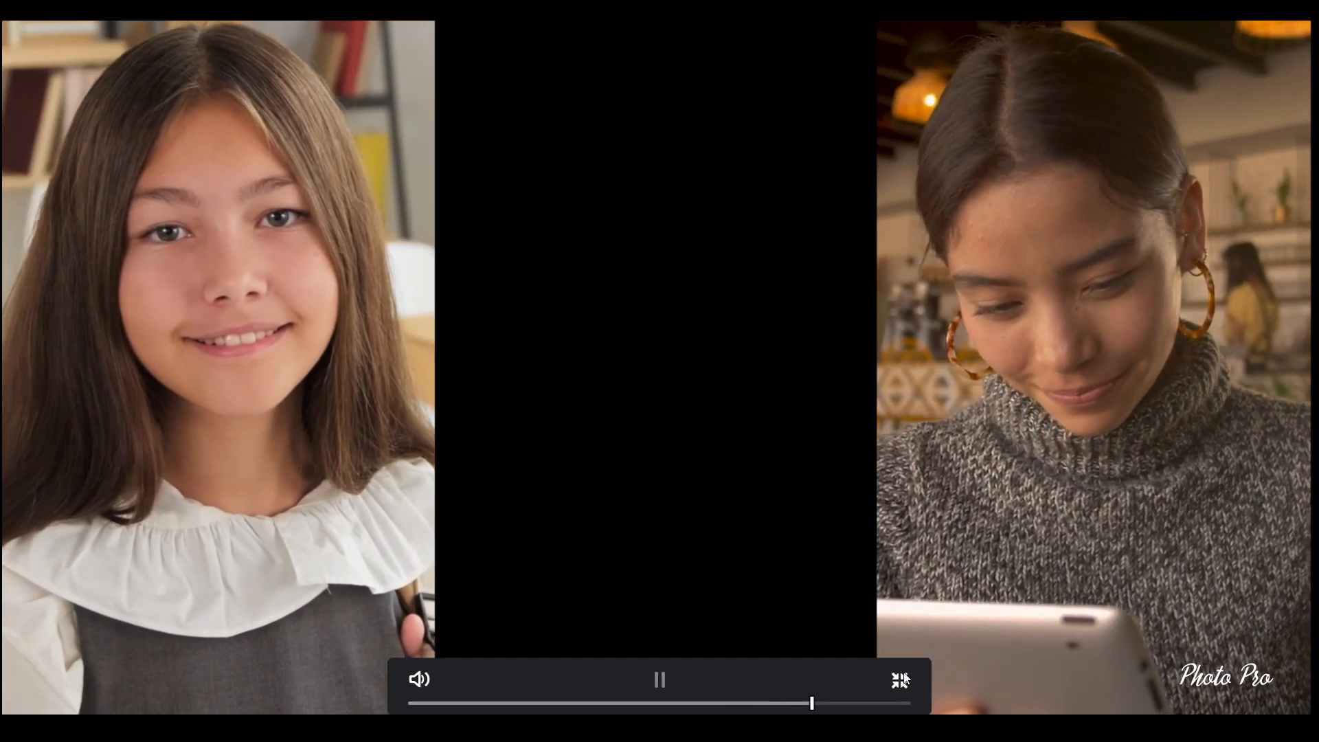
click(899, 680)
key(space)
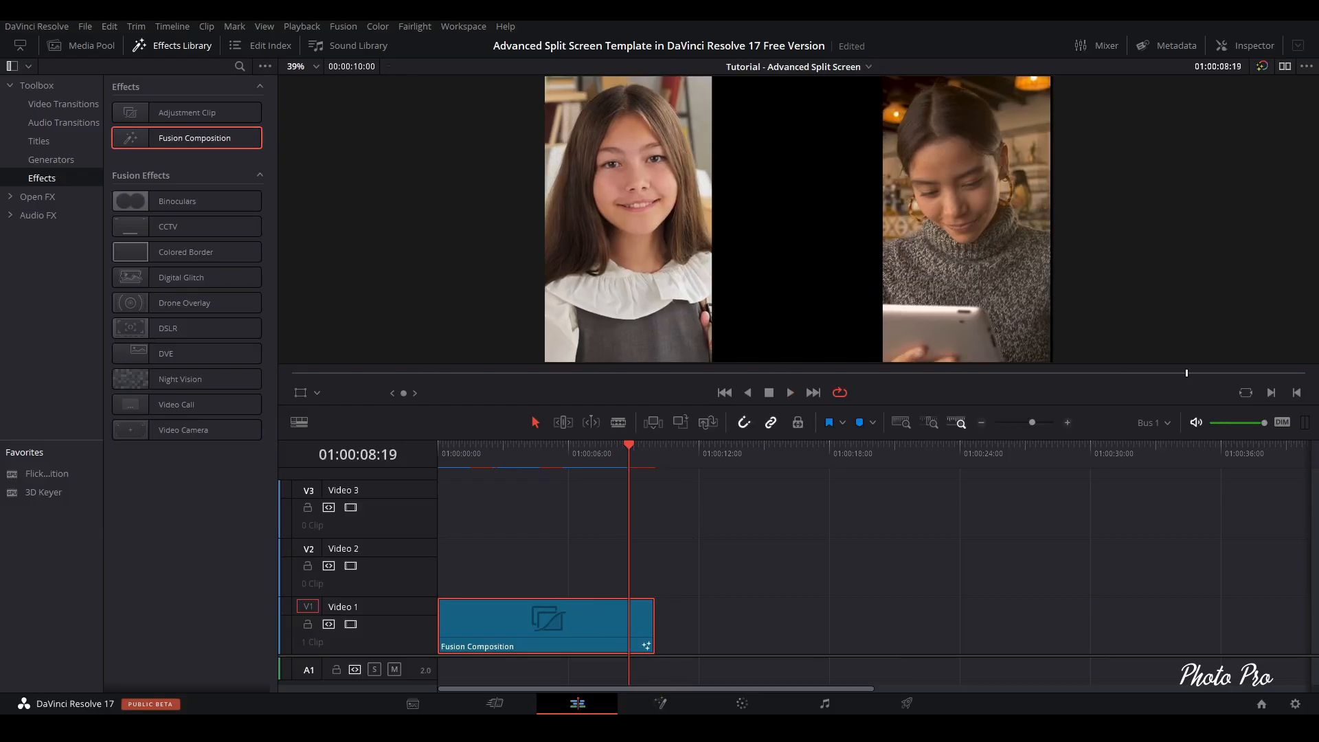
Return to the Fusion page and select the Transform1, Transform1_1 and Transform1_1_1 nodes together.
click(660, 704)
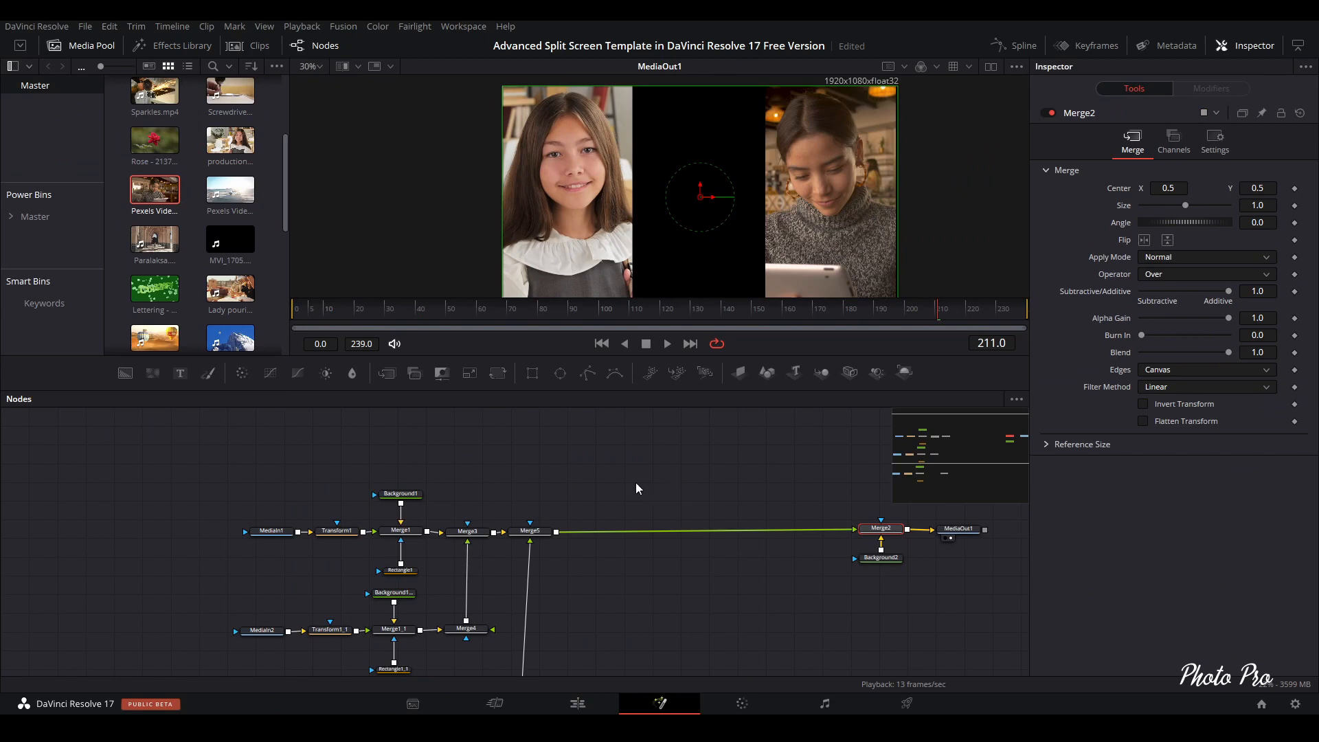
scroll(625, 482, up, 1)
click(334, 571)
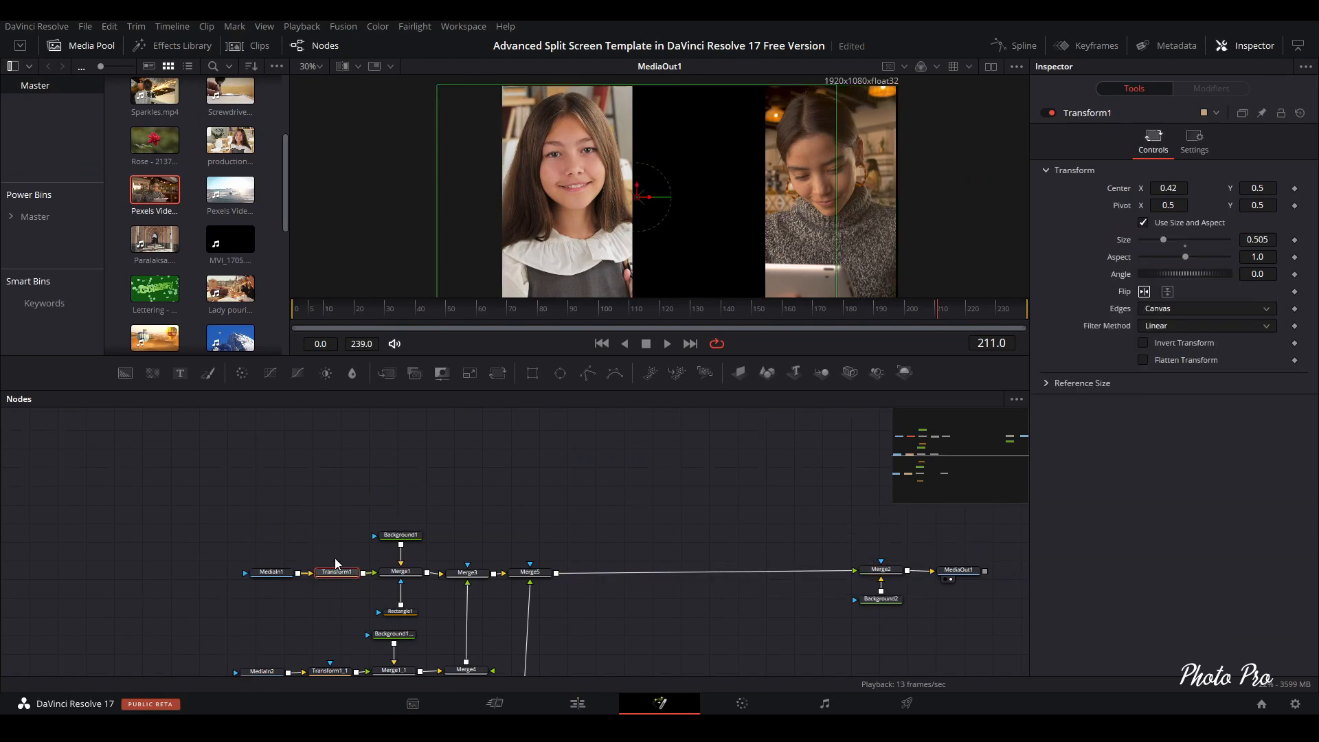
scroll(328, 552, down, 1)
scroll(337, 525, down, 1)
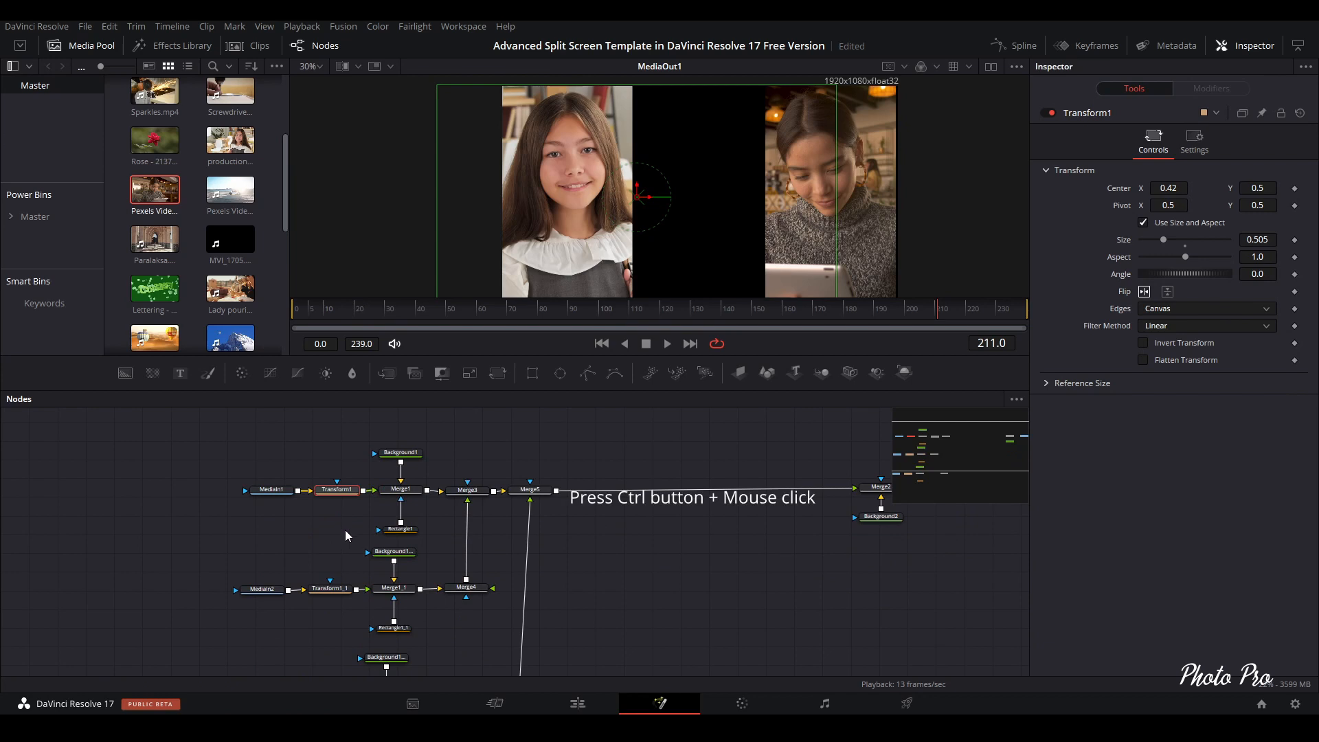
scroll(344, 529, down, 2)
scroll(349, 532, up, 1)
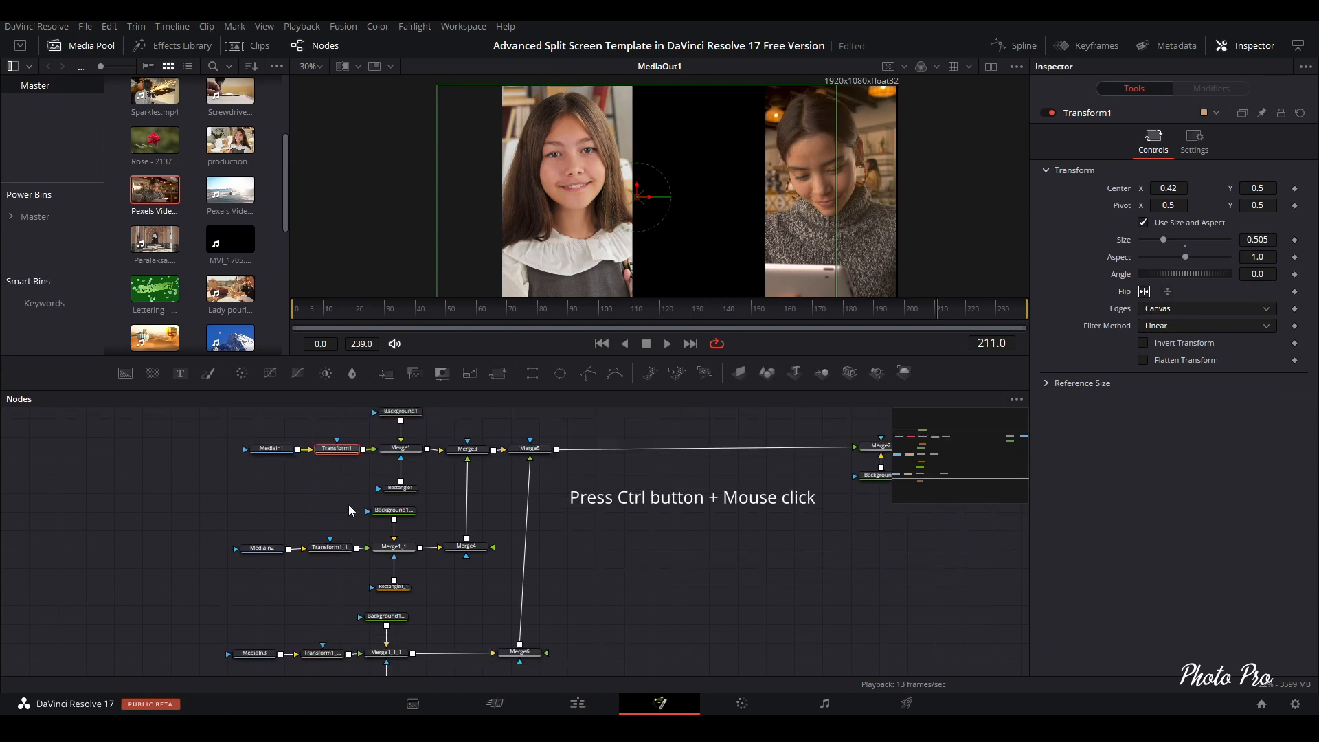
ctrl+click(329, 550)
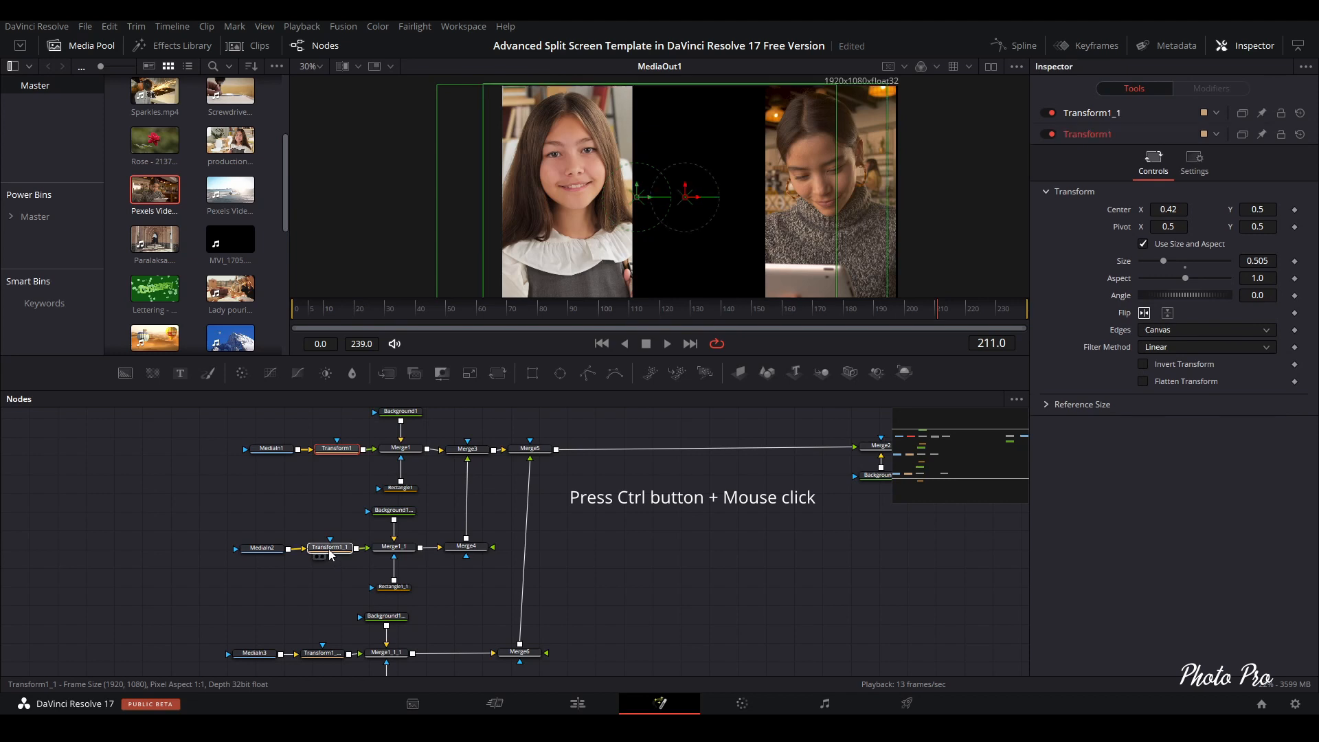
scroll(346, 570, down, 2)
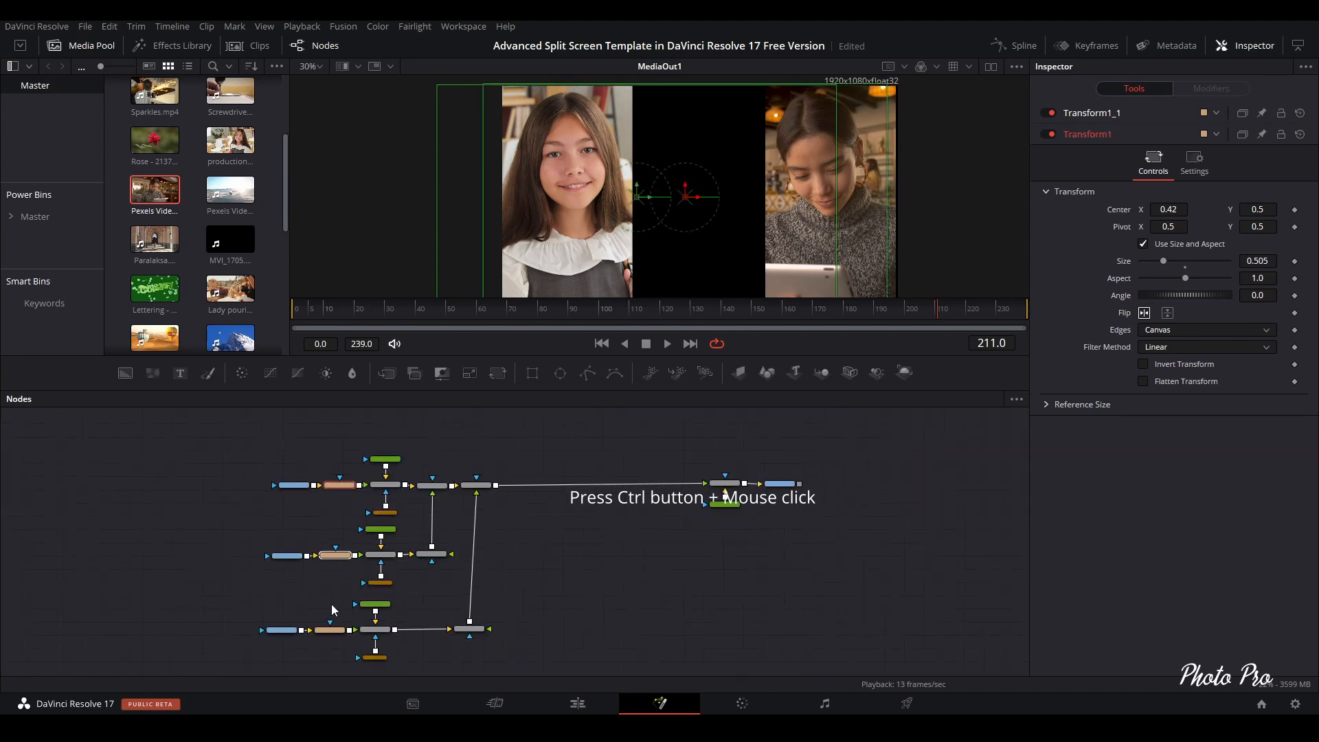
scroll(333, 610, up, 2)
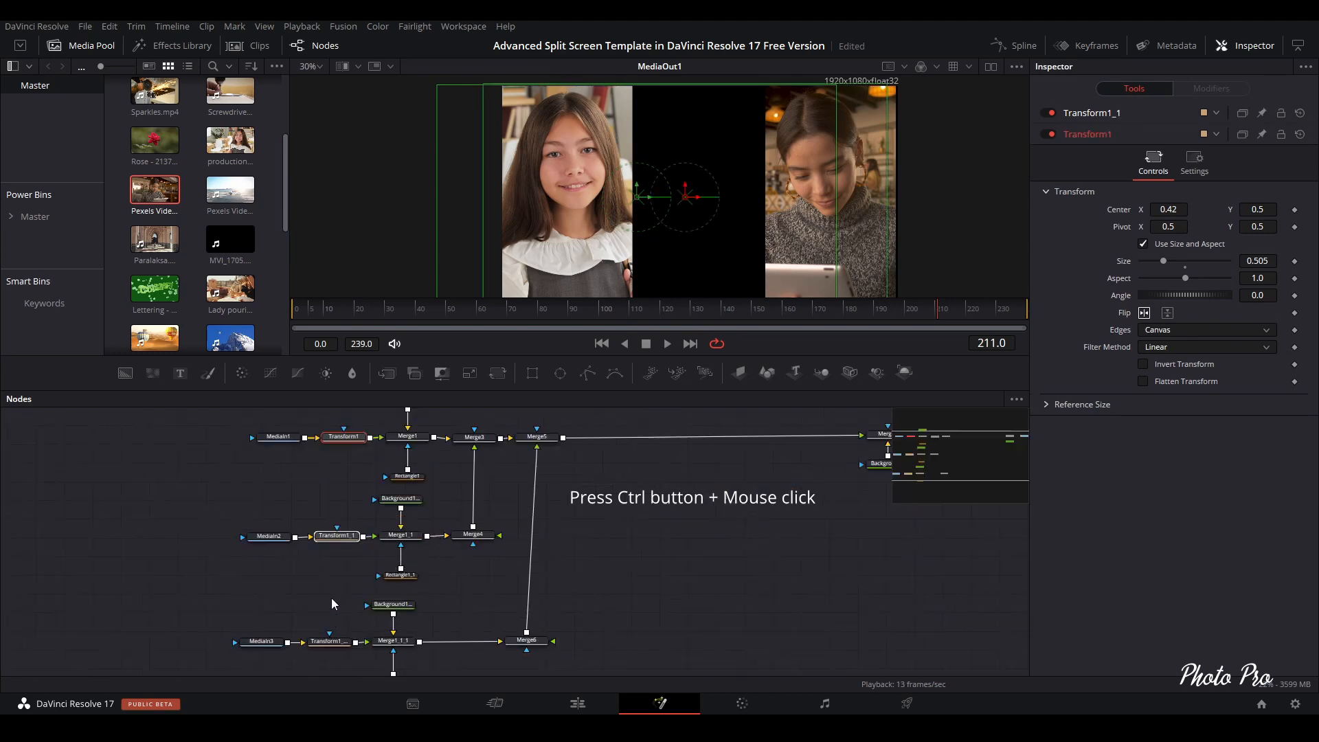
ctrl+click(330, 641)
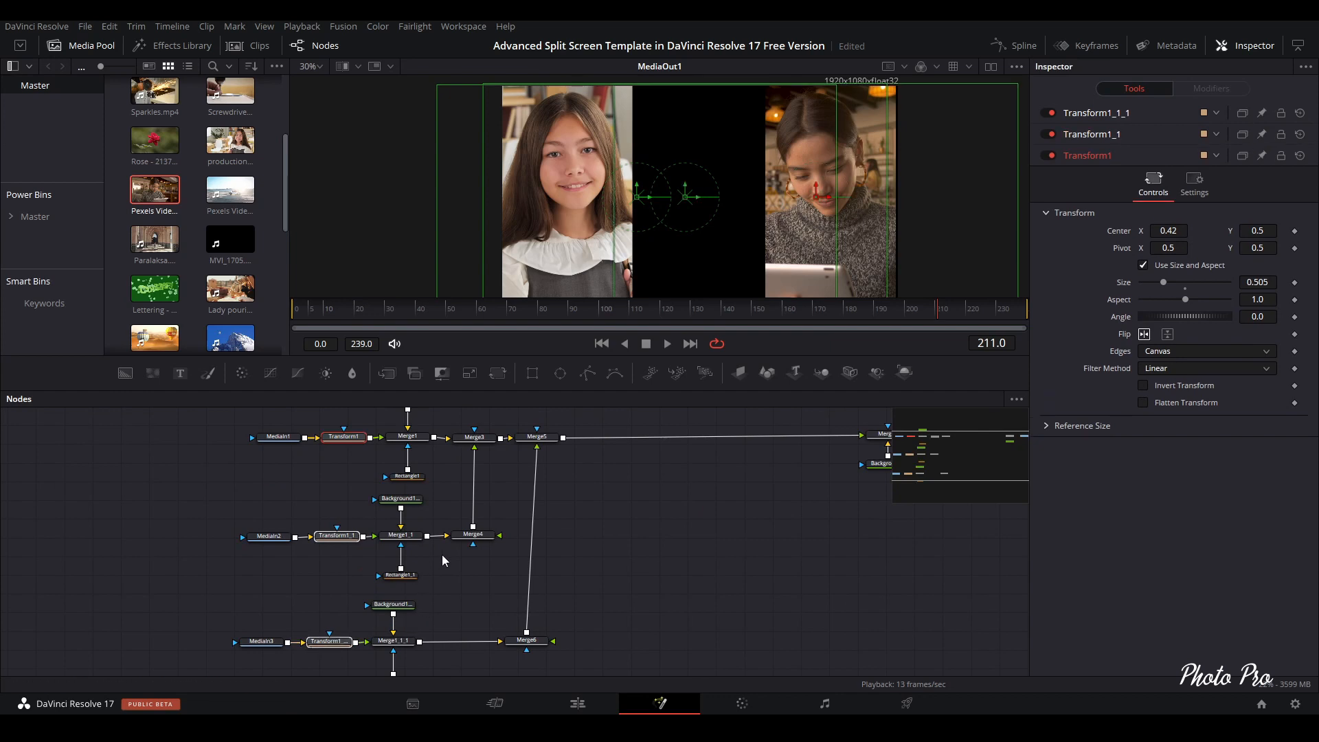
Add the Background, Merge and Rectangle nodes of the first and second clips to the current node selection.
scroll(443, 554, up, 2)
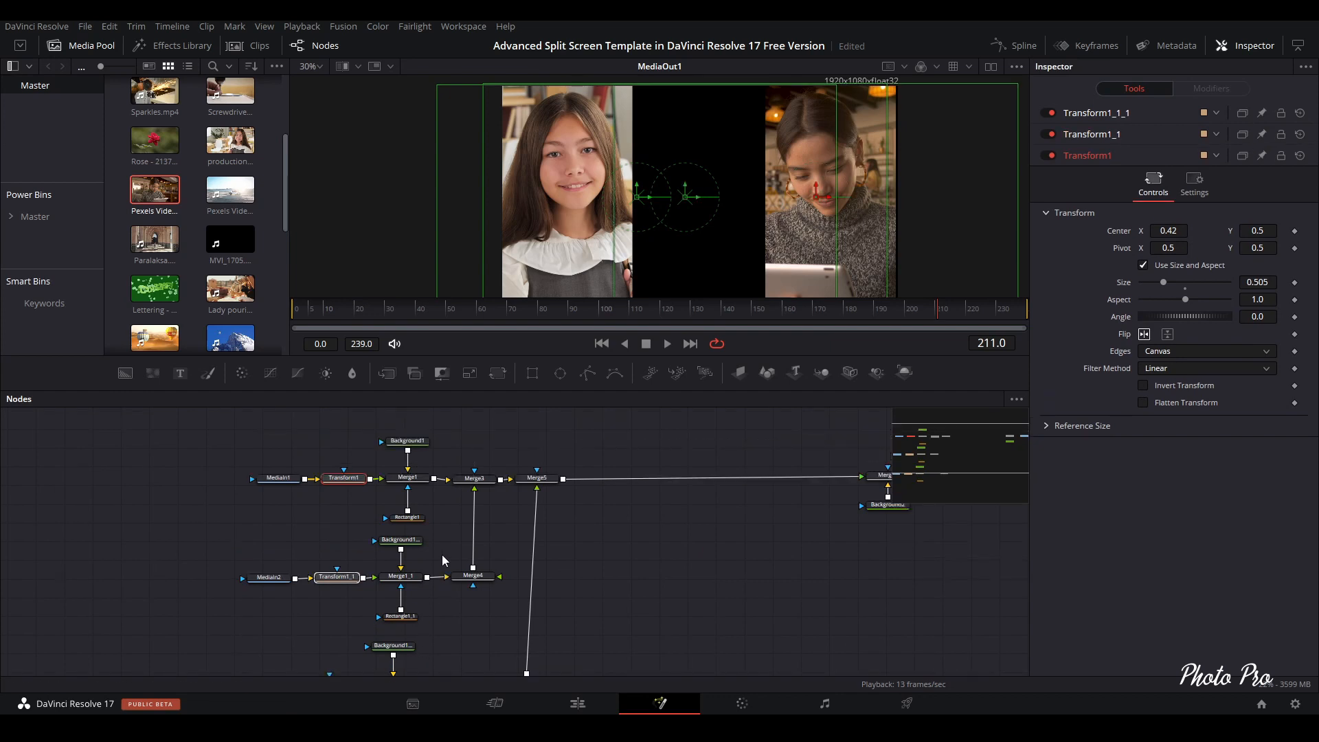
ctrl+click(411, 441)
ctrl+click(413, 478)
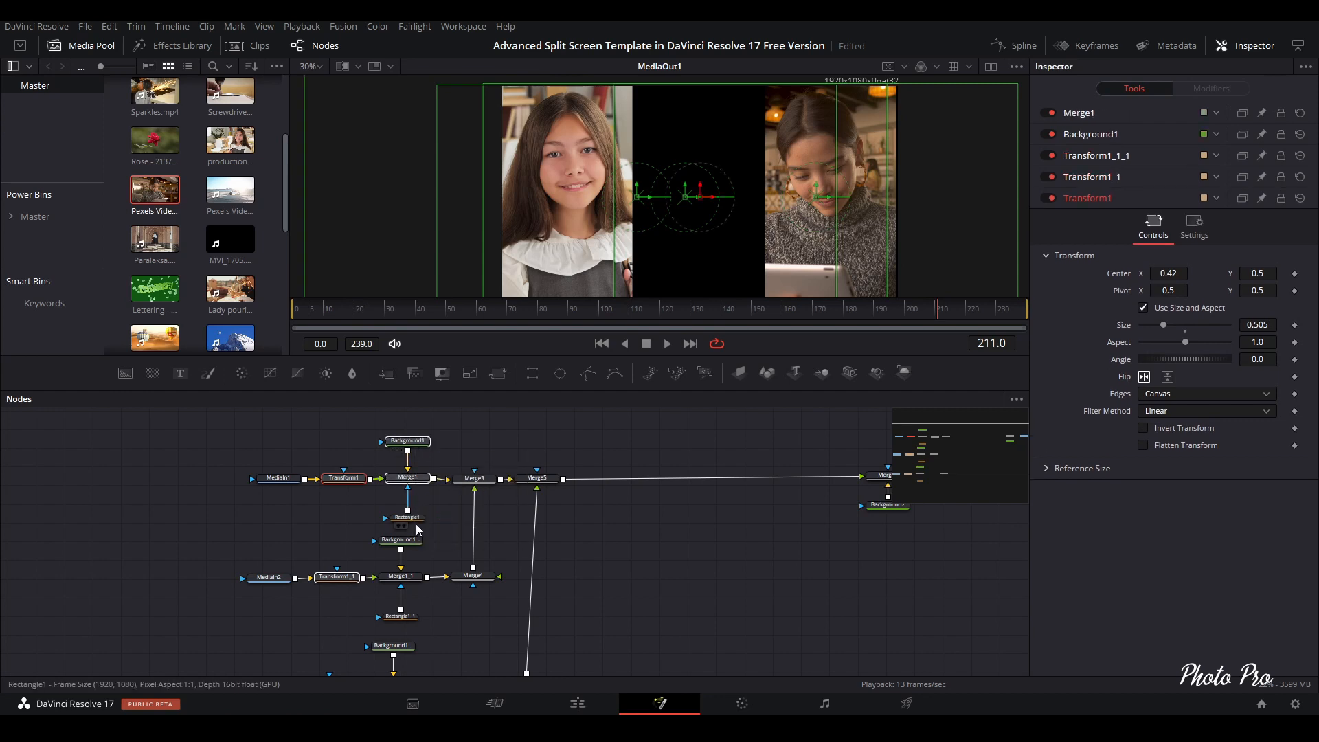
ctrl+click(417, 518)
ctrl+click(412, 541)
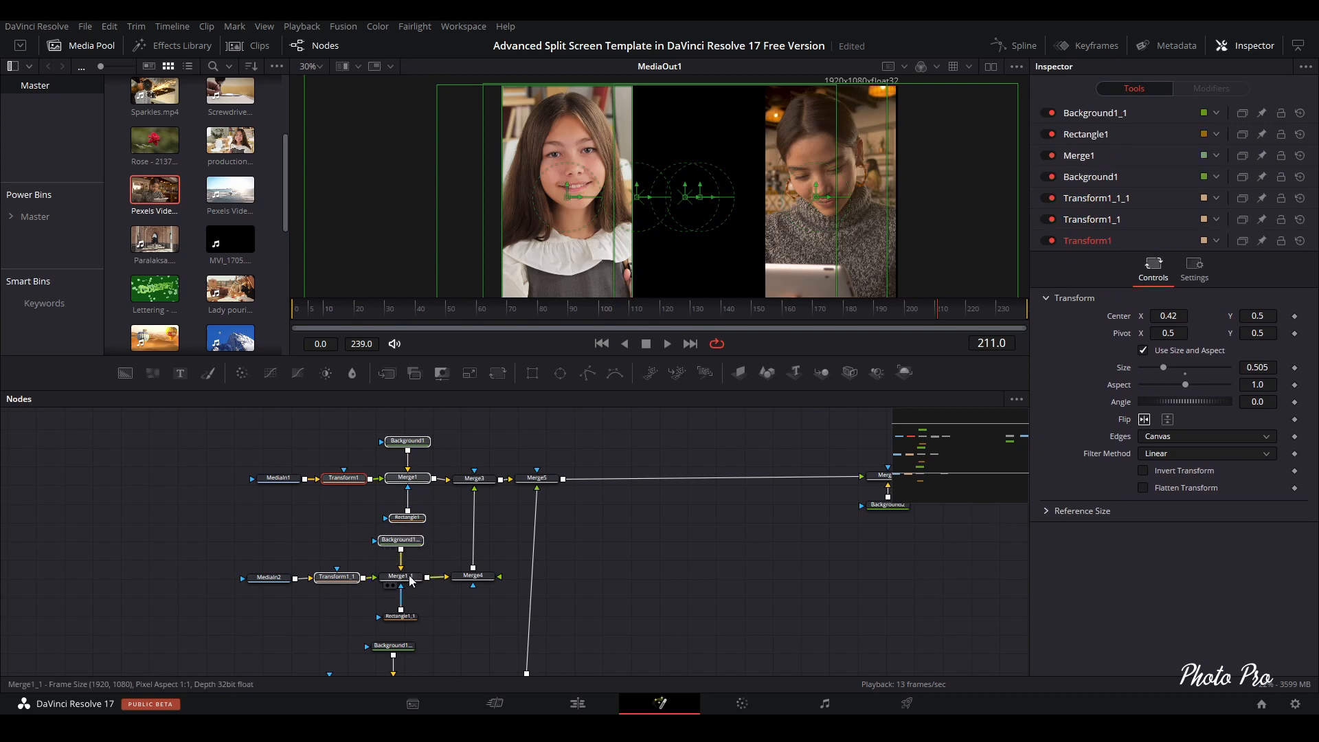
ctrl+click(407, 577)
ctrl+click(406, 618)
Extend the selection with the third clip's Background1_1_1, Merge1_1_1 and Rectangle1_1_1 nodes.
ctrl+click(394, 646)
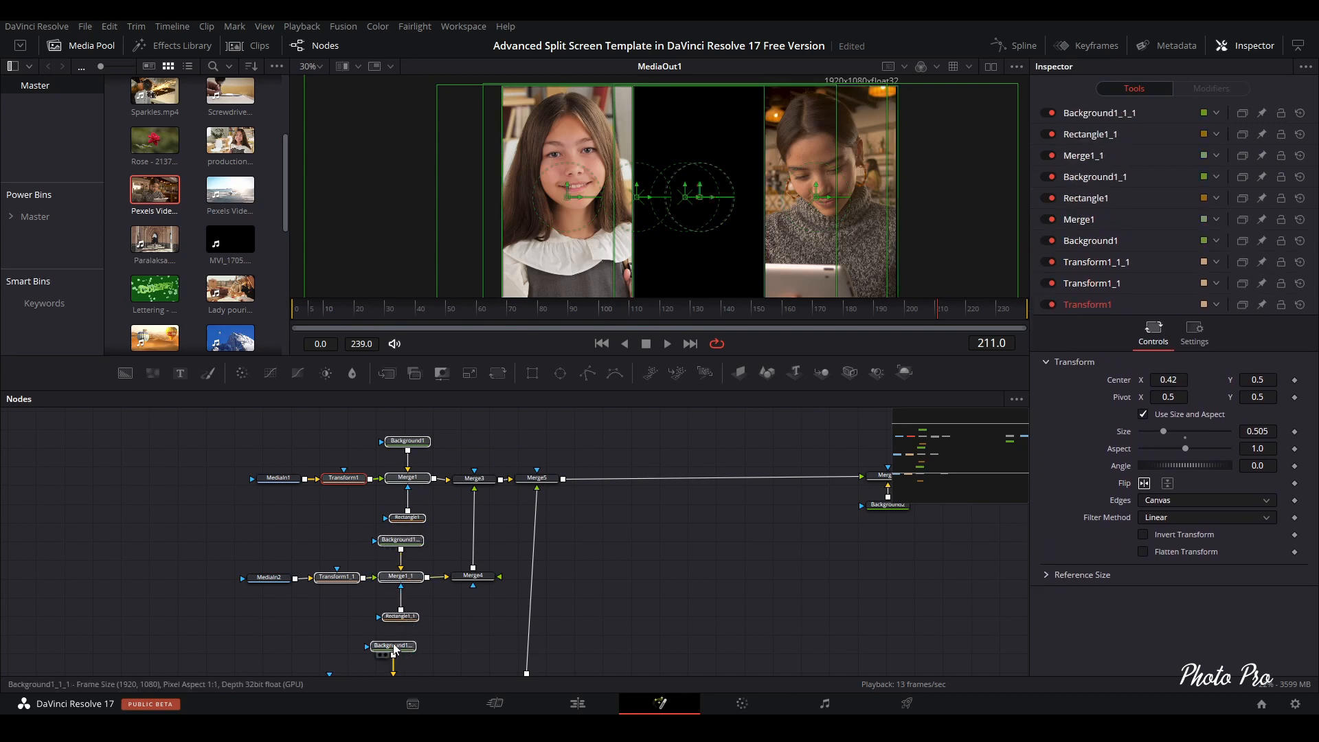
scroll(454, 602, down, 2)
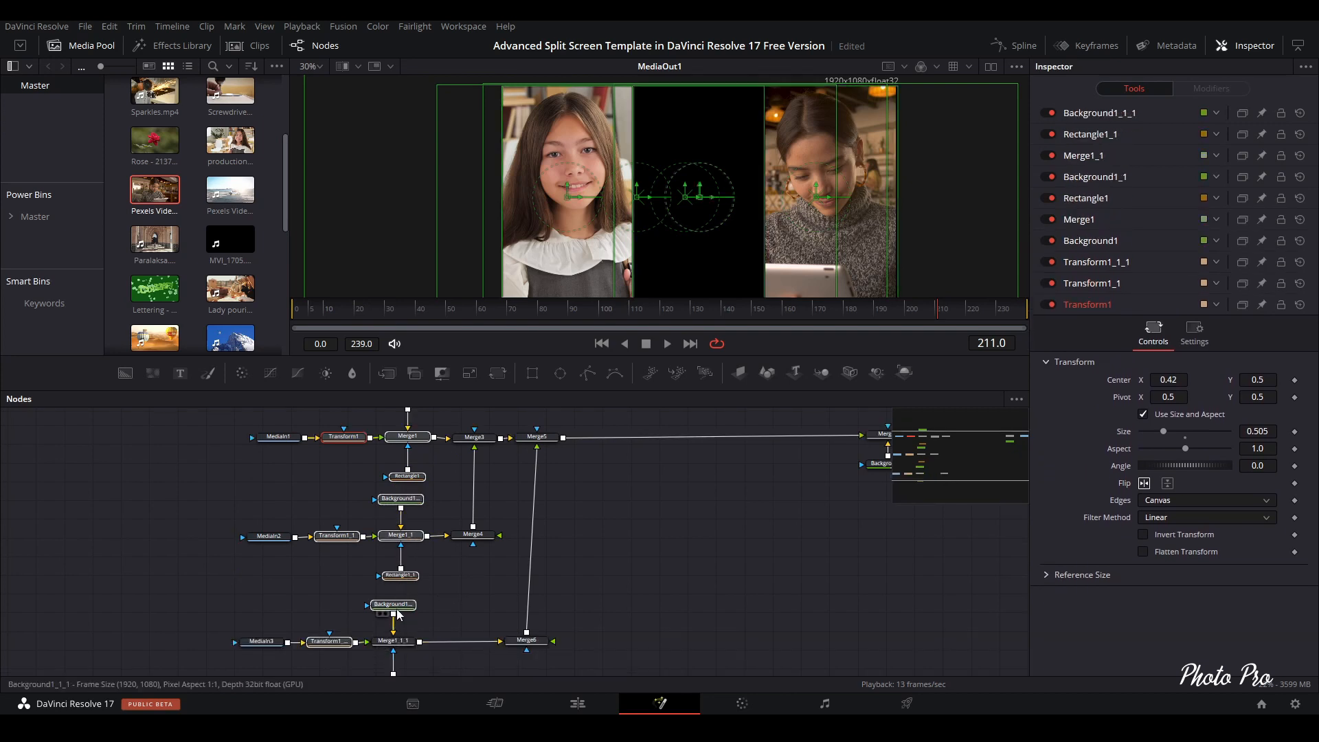
scroll(456, 603, down, 2)
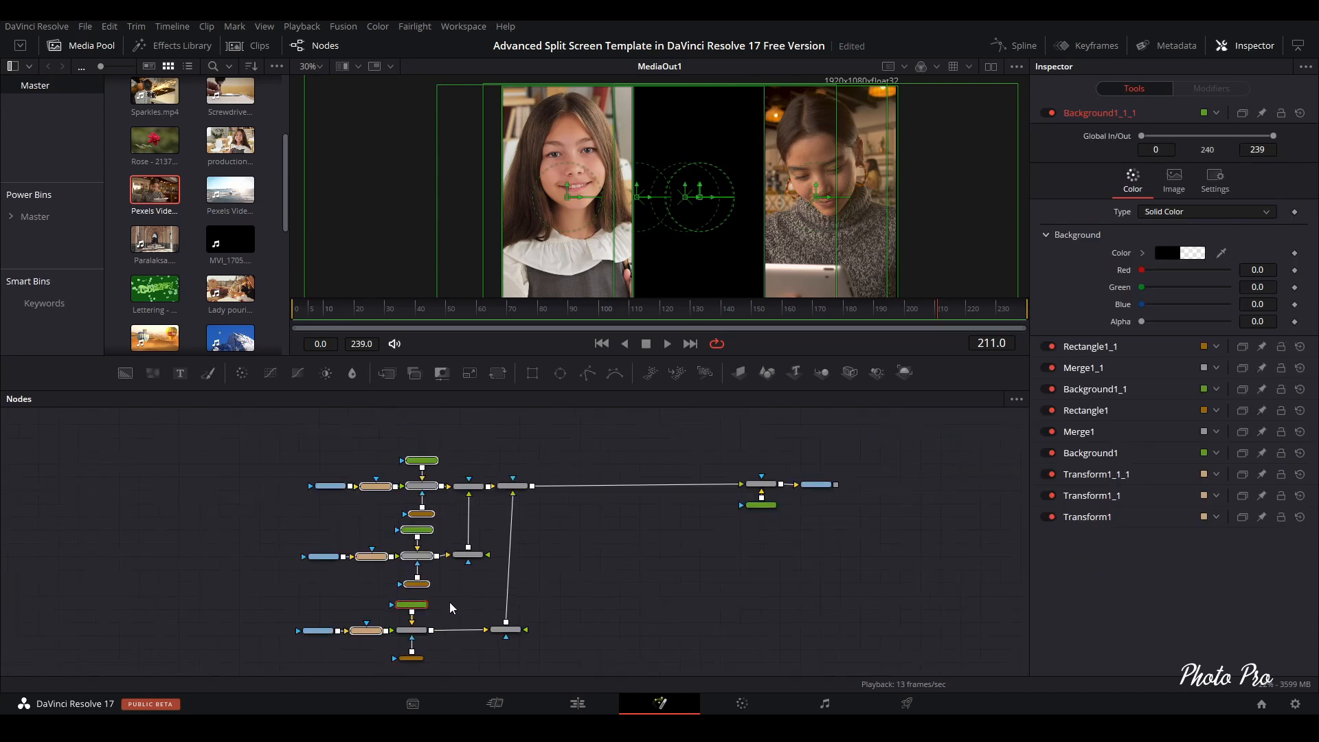
scroll(447, 602, up, 1)
scroll(446, 601, up, 1)
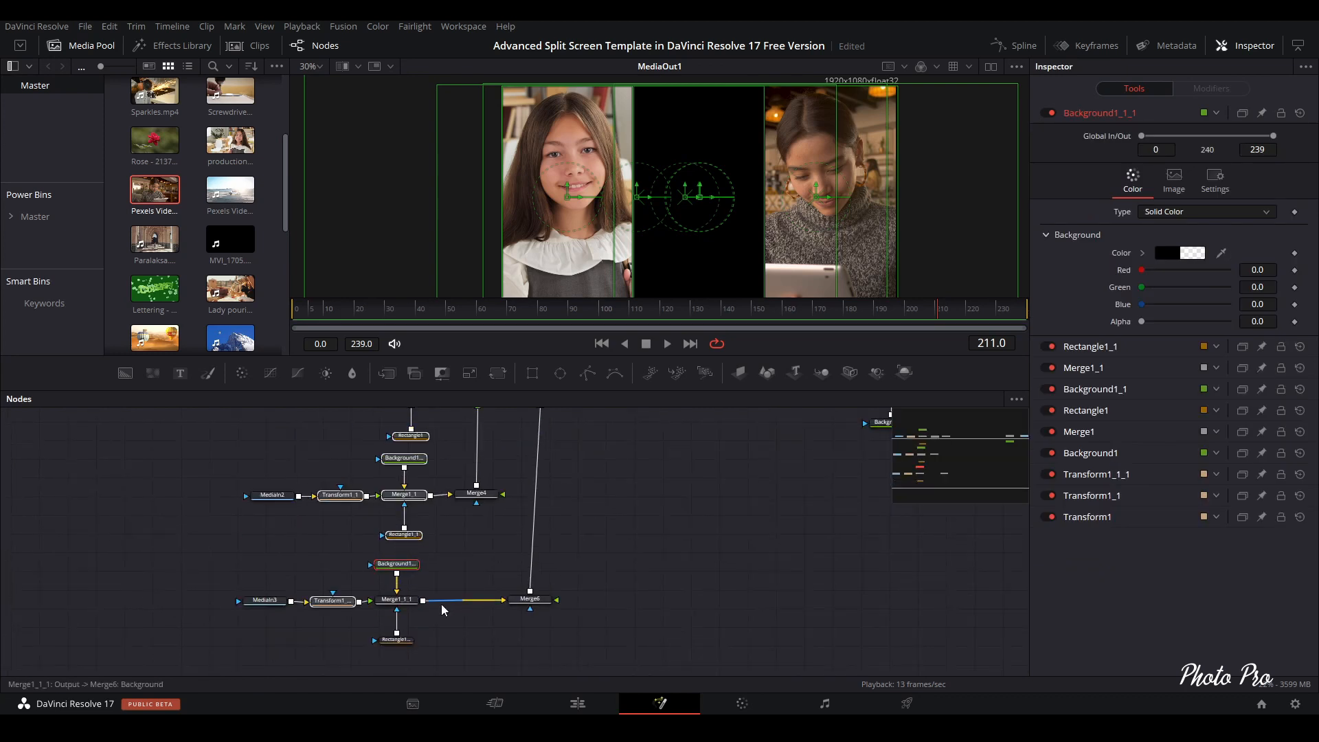
ctrl+click(404, 600)
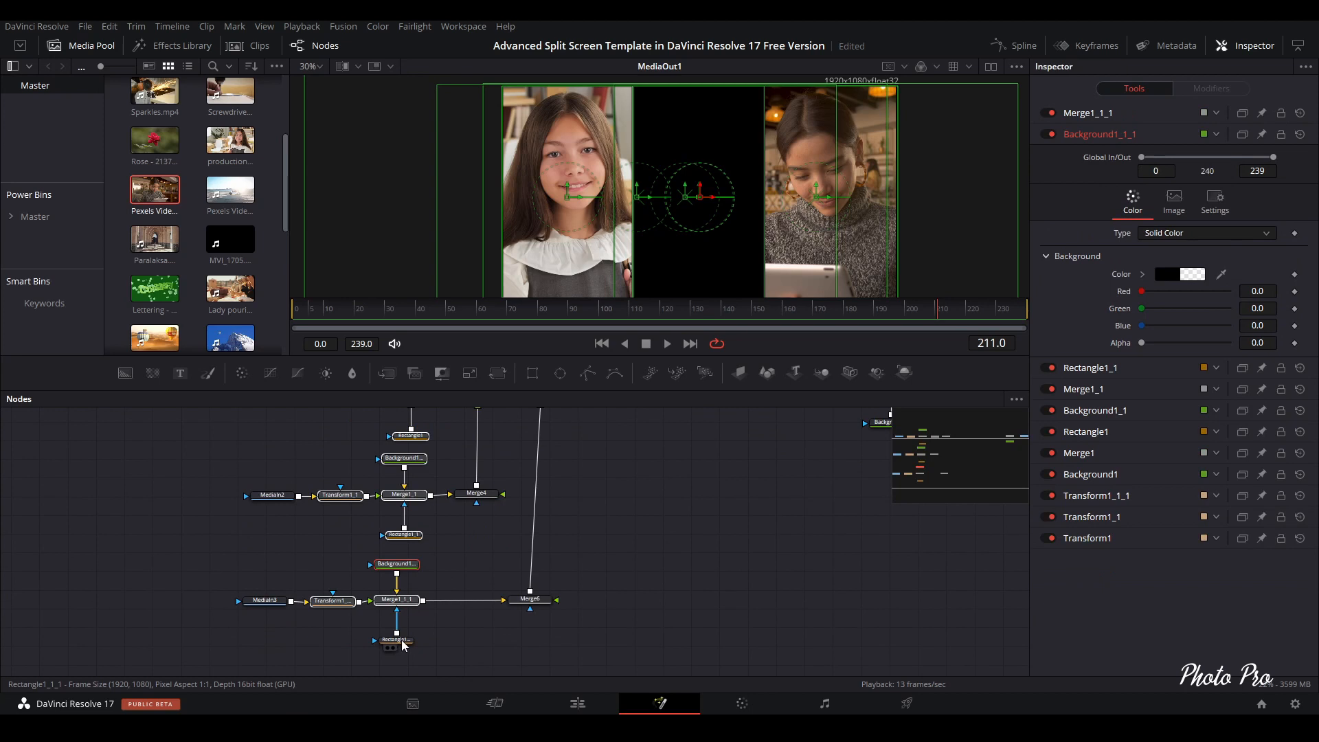
Add Merge6, Merge4, Merge3, Merge5, Merge2 and Background2 to the selection, leaving out the MediaIn and MediaOut nodes.
click(529, 600)
ctrl+click(479, 499)
scroll(600, 515, up, 3)
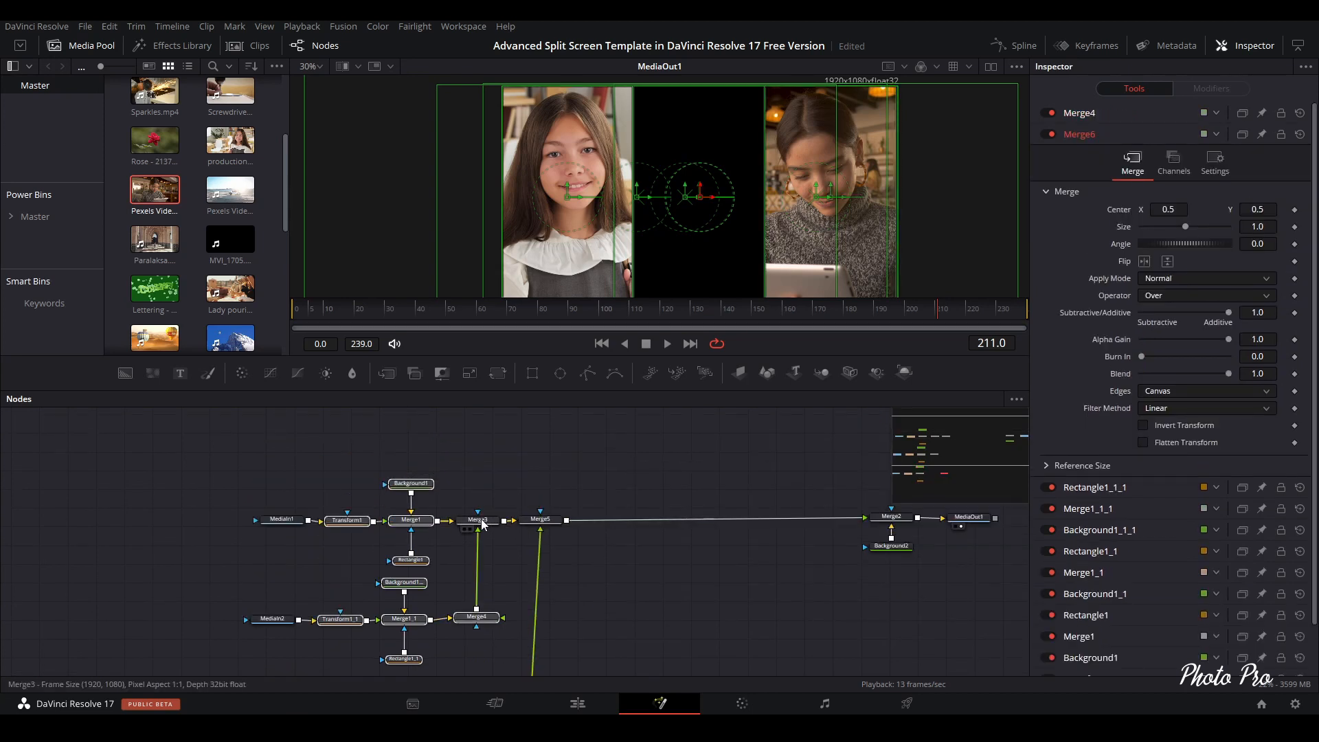
ctrl+click(484, 524)
ctrl+click(544, 522)
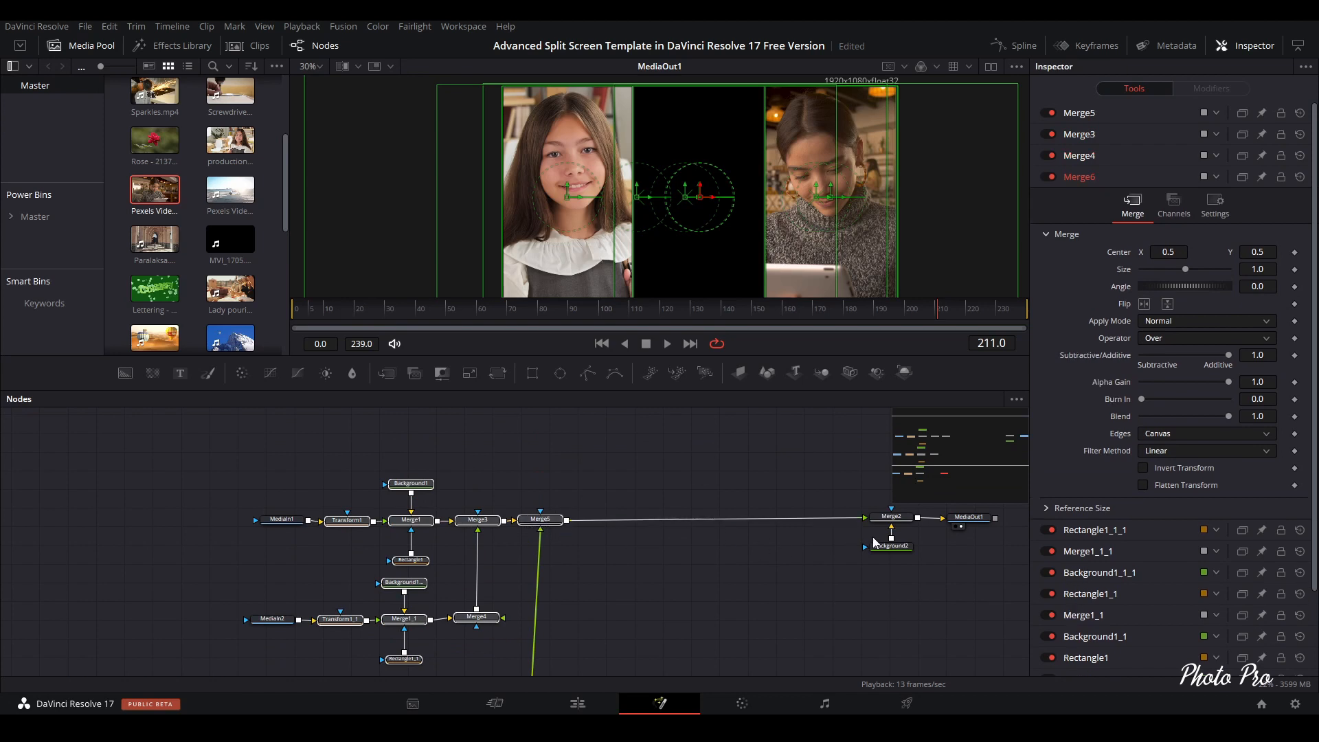
ctrl+click(895, 522)
click(892, 547)
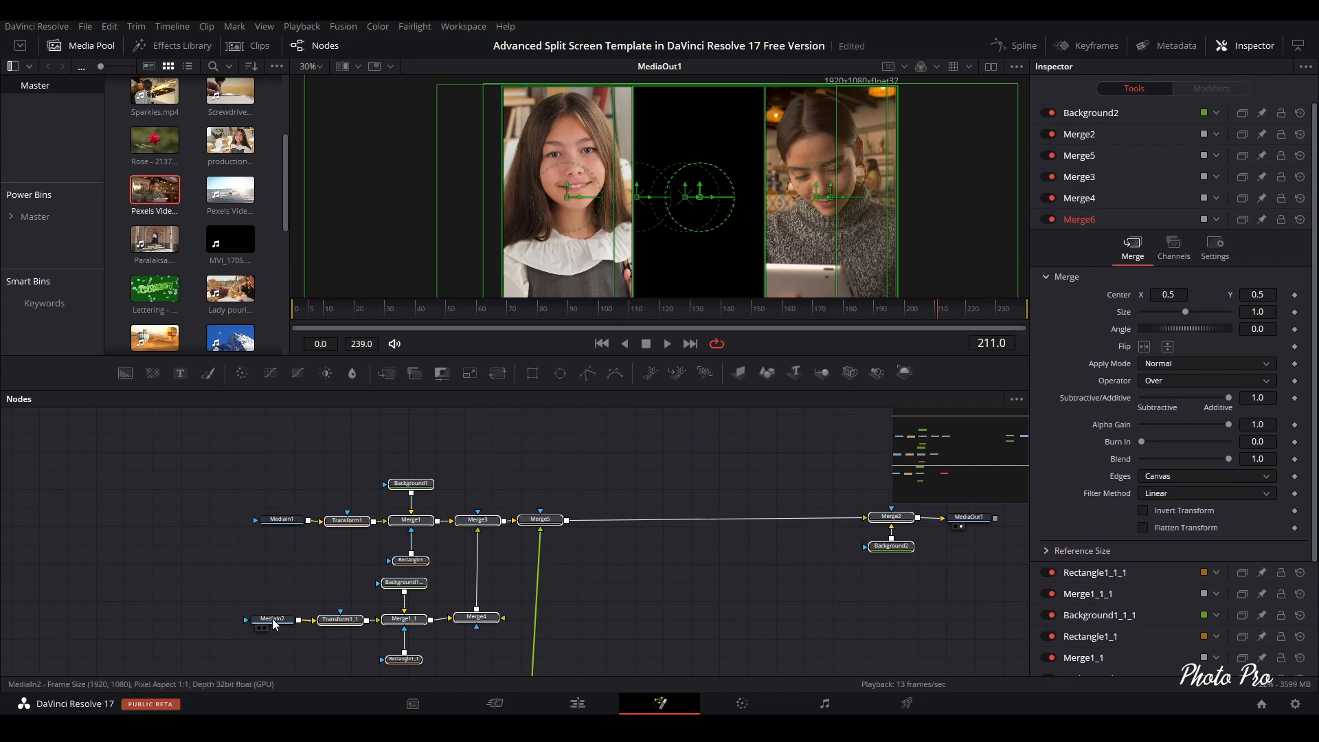
scroll(272, 620, down, 2)
scroll(272, 617, down, 2)
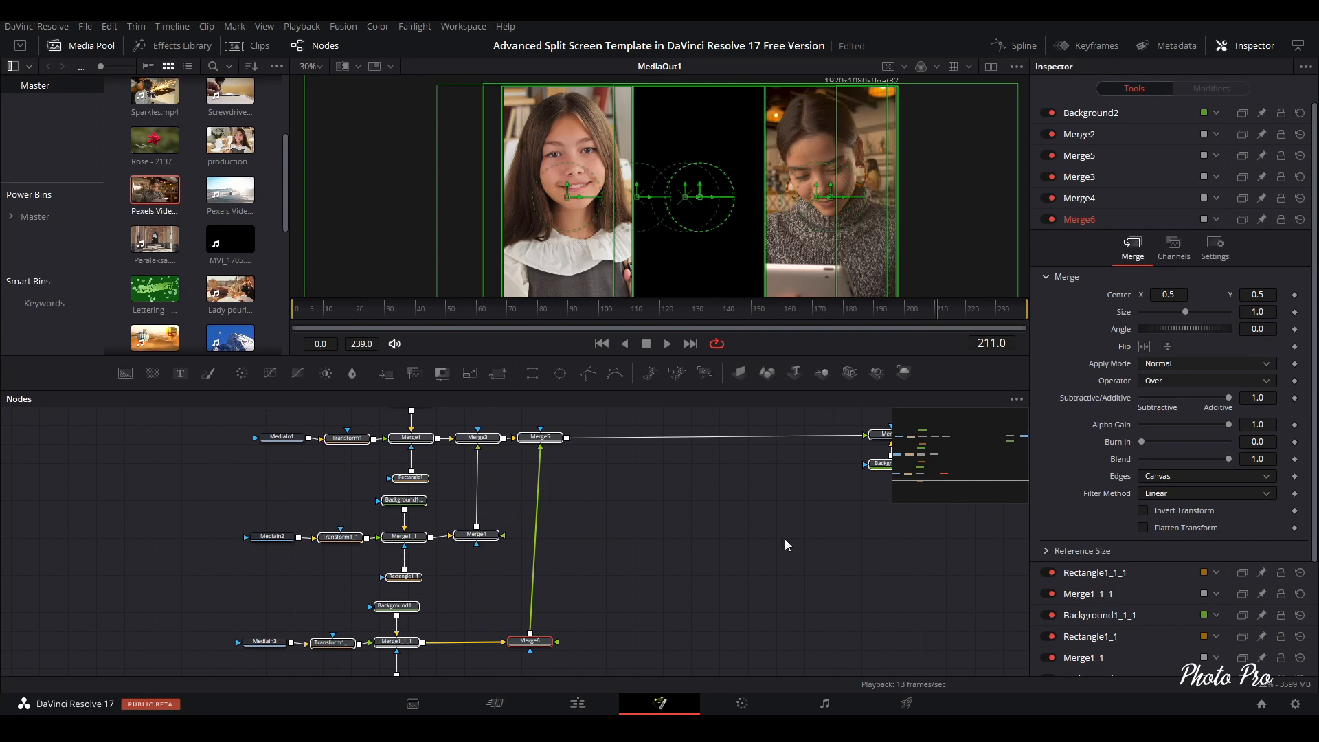
scroll(691, 553, up, 4)
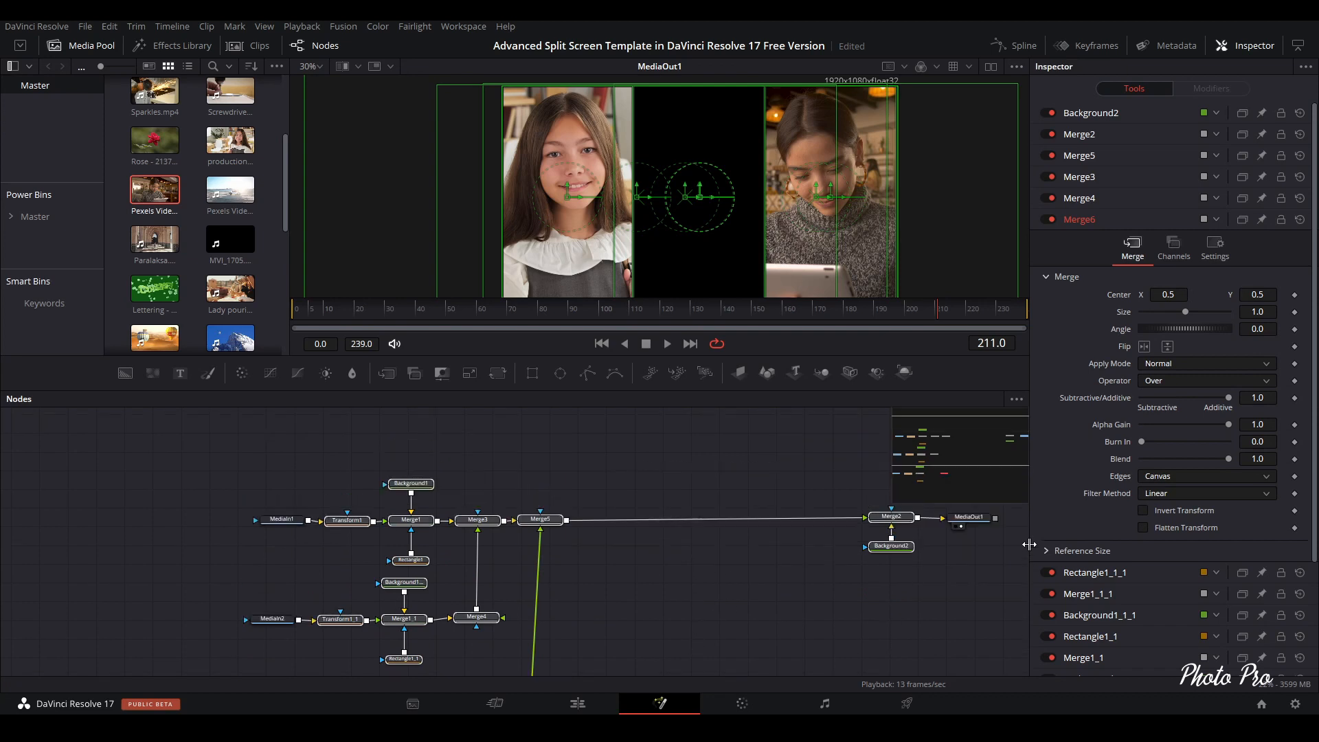
Create a macro from the selected nodes and move its editor window clear of the Inspector.
right_click(542, 522)
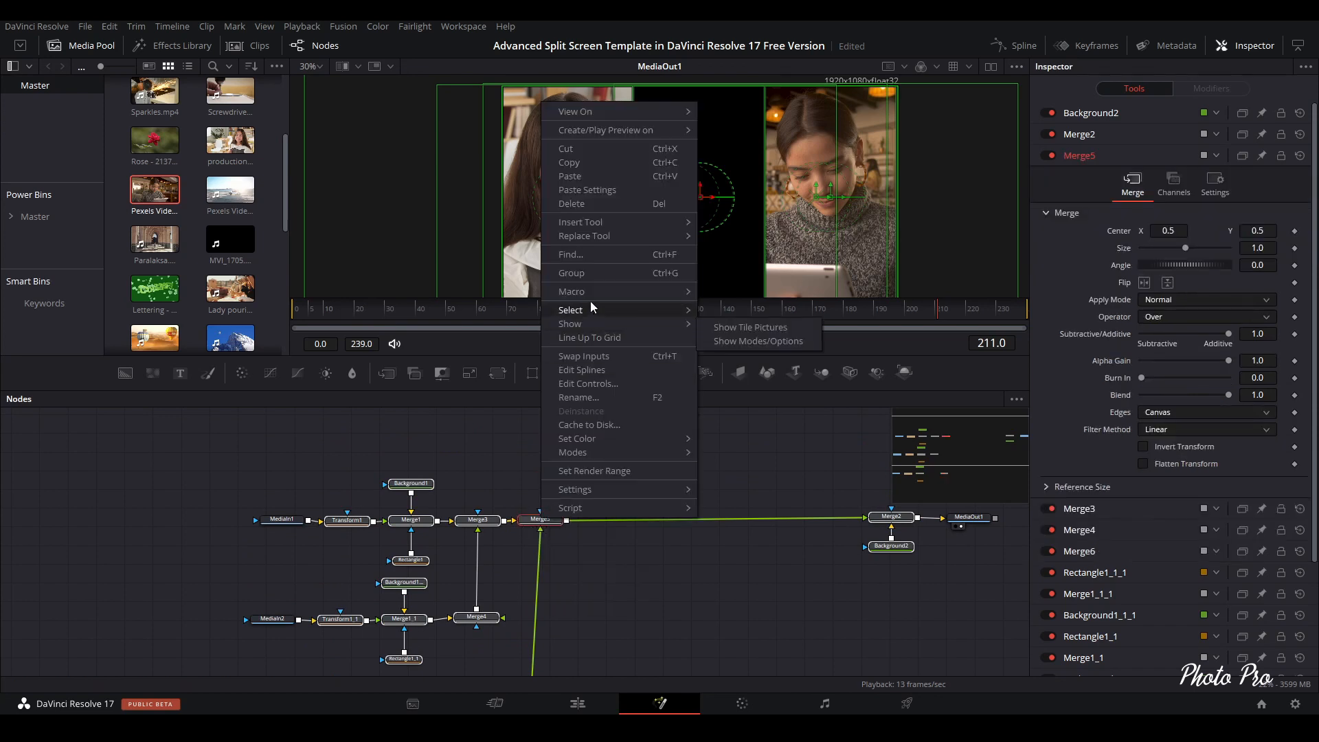
mouse_move(588, 294)
click(732, 298)
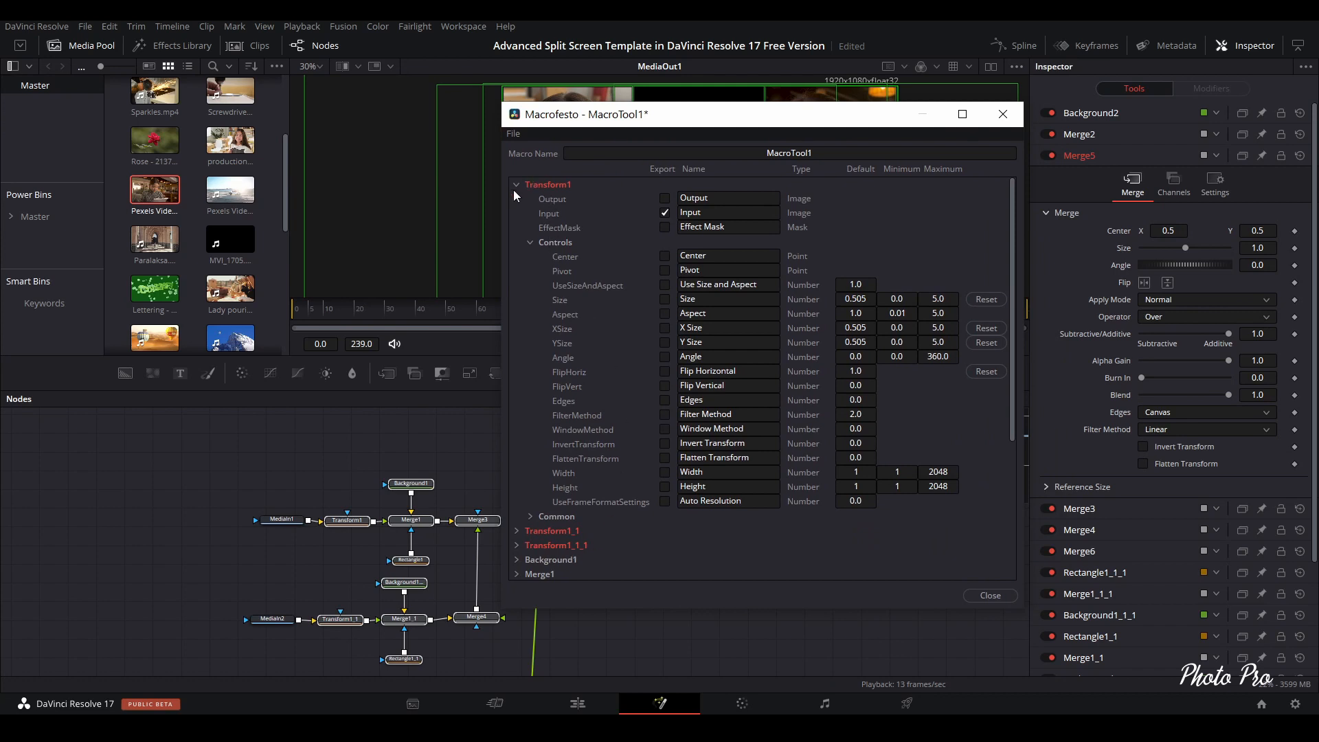
click(355, 525)
drag(753, 121, 507, 120)
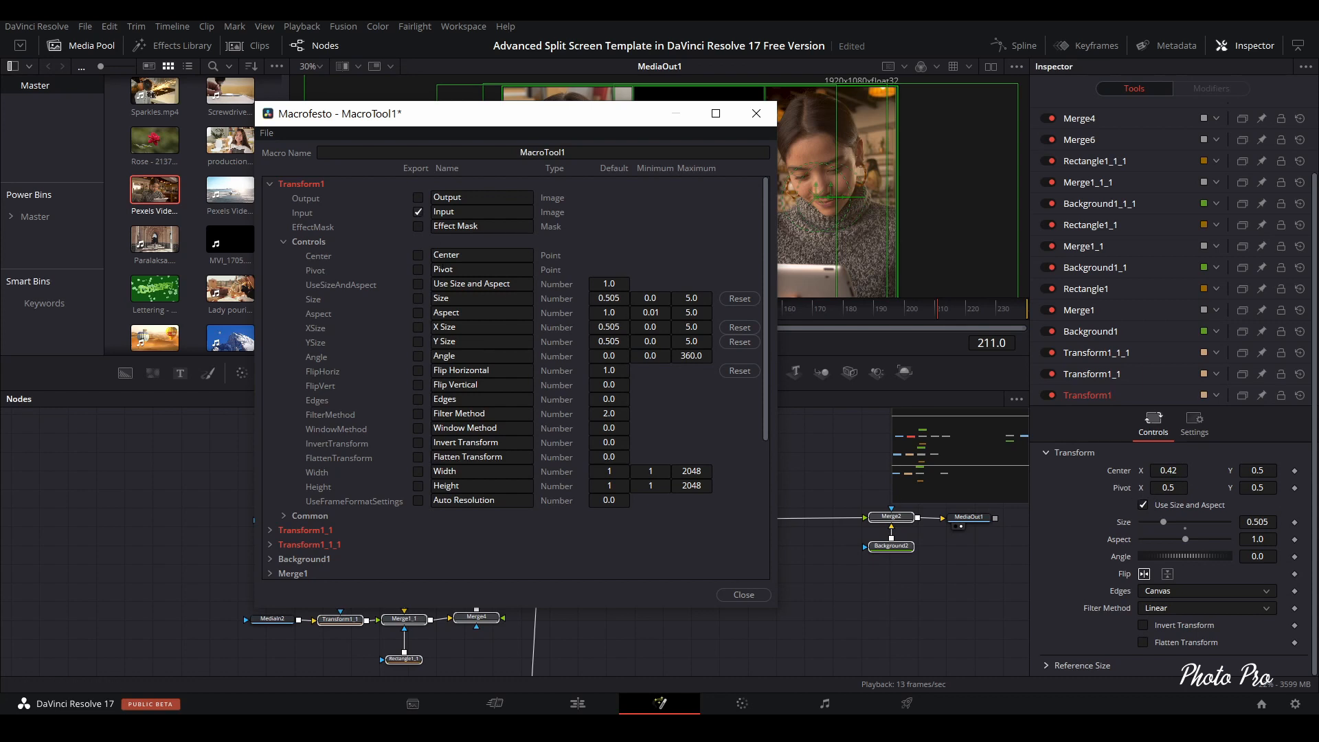
Export Transform1's Center, Size, Angle, FlipHoriz and FlipVert controls in the macro.
click(418, 254)
click(419, 298)
click(270, 184)
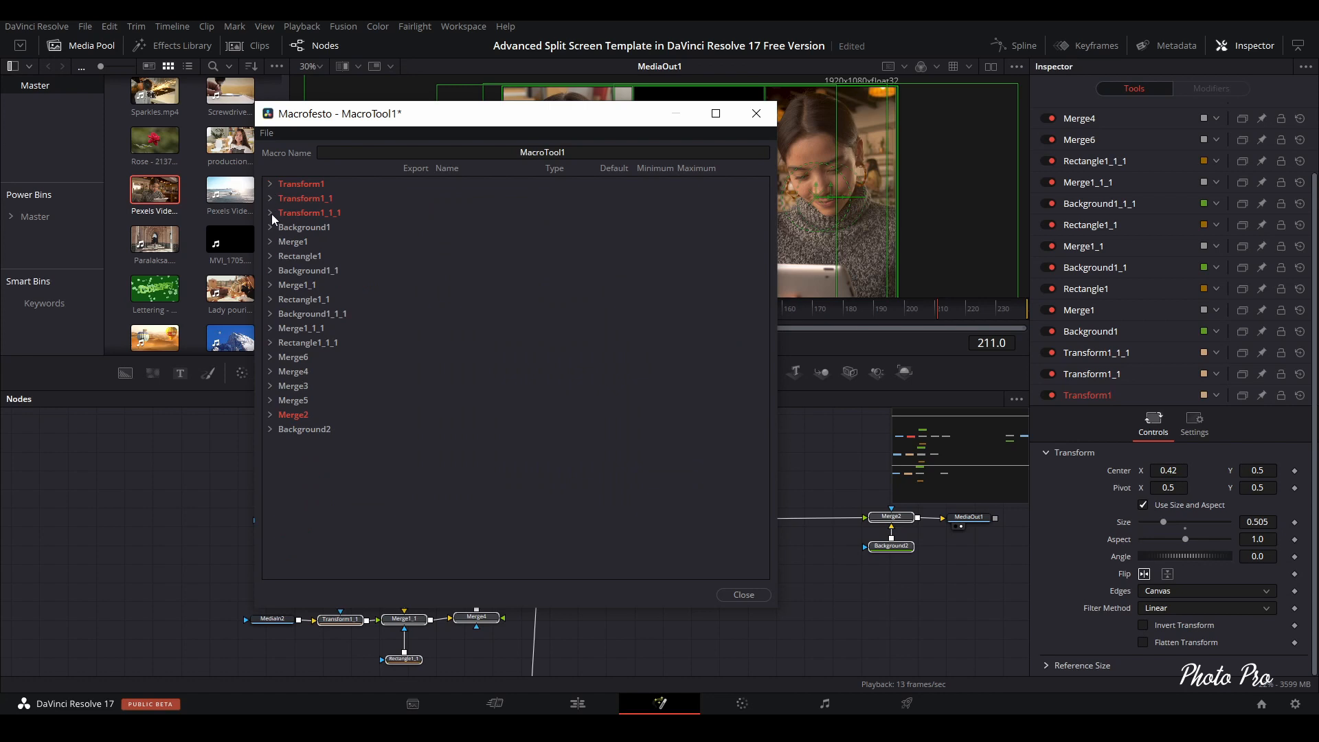
Prefix Transform1's exported Center, Size, Angle, Flip Horizontal and Flip Vertical control names with "Left".
click(270, 198)
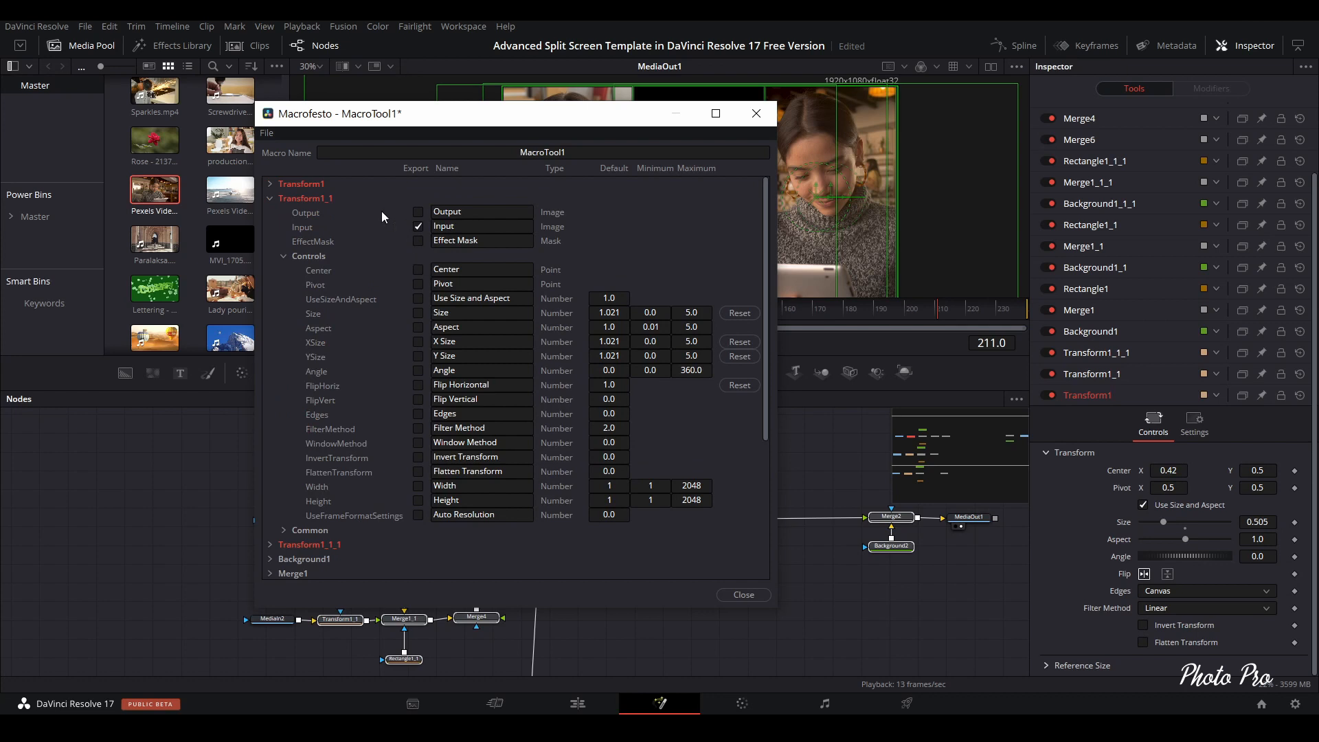
click(270, 185)
click(434, 255)
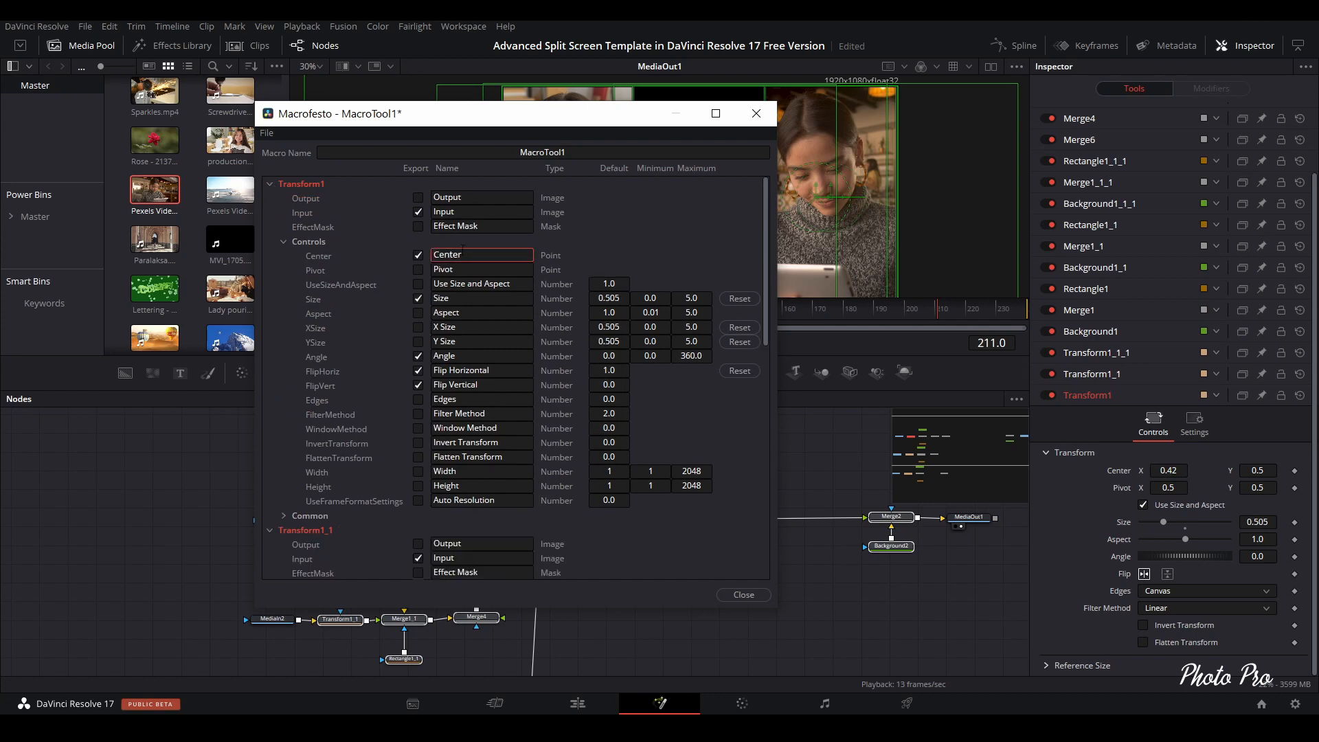
text(Left)
drag(453, 254, 433, 254)
key(ctrl+c)
click(434, 298)
key(ctrl+v)
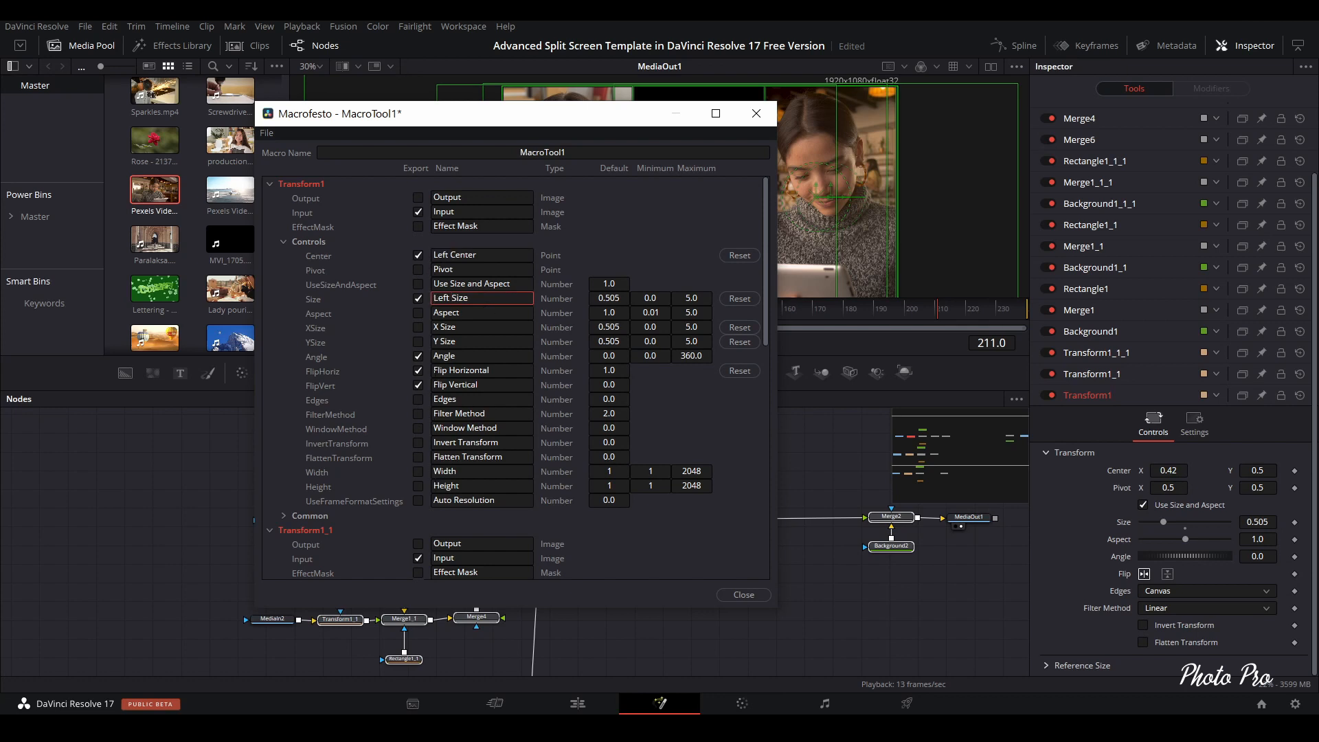
click(433, 355)
key(ctrl+v)
click(434, 370)
key(ctrl+v)
click(435, 384)
key(ctrl+v)
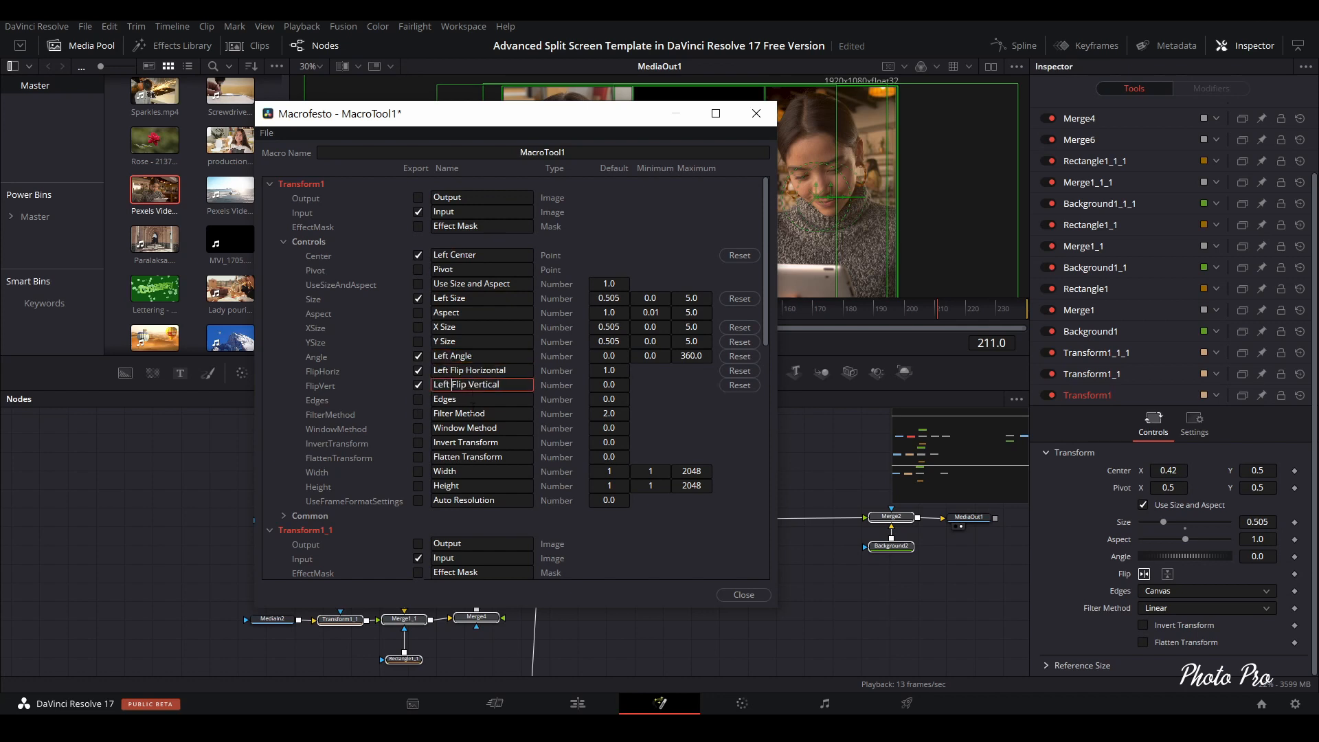
Export Transform1_1's Center, Size, Angle, Flip Horizontal and Flip Vertical controls and prefix their names with "Middle".
click(270, 184)
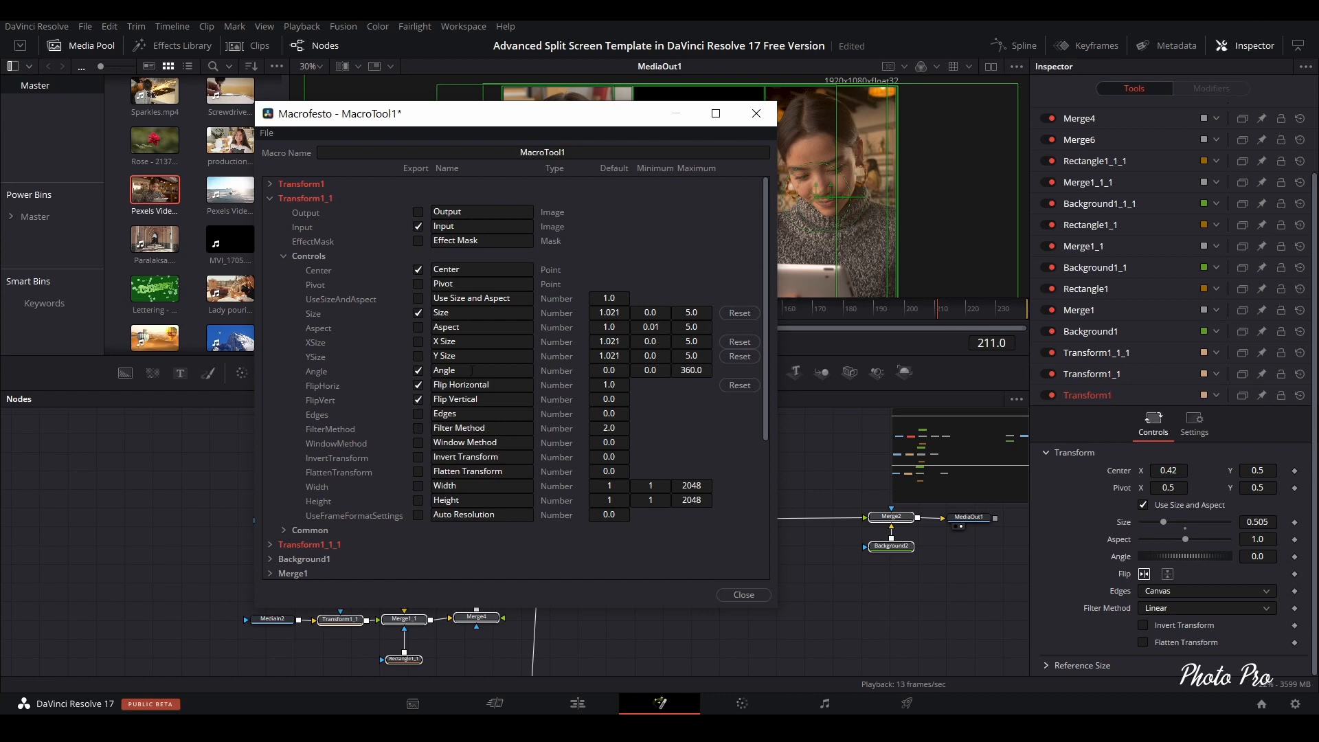
click(434, 269)
text(Middle)
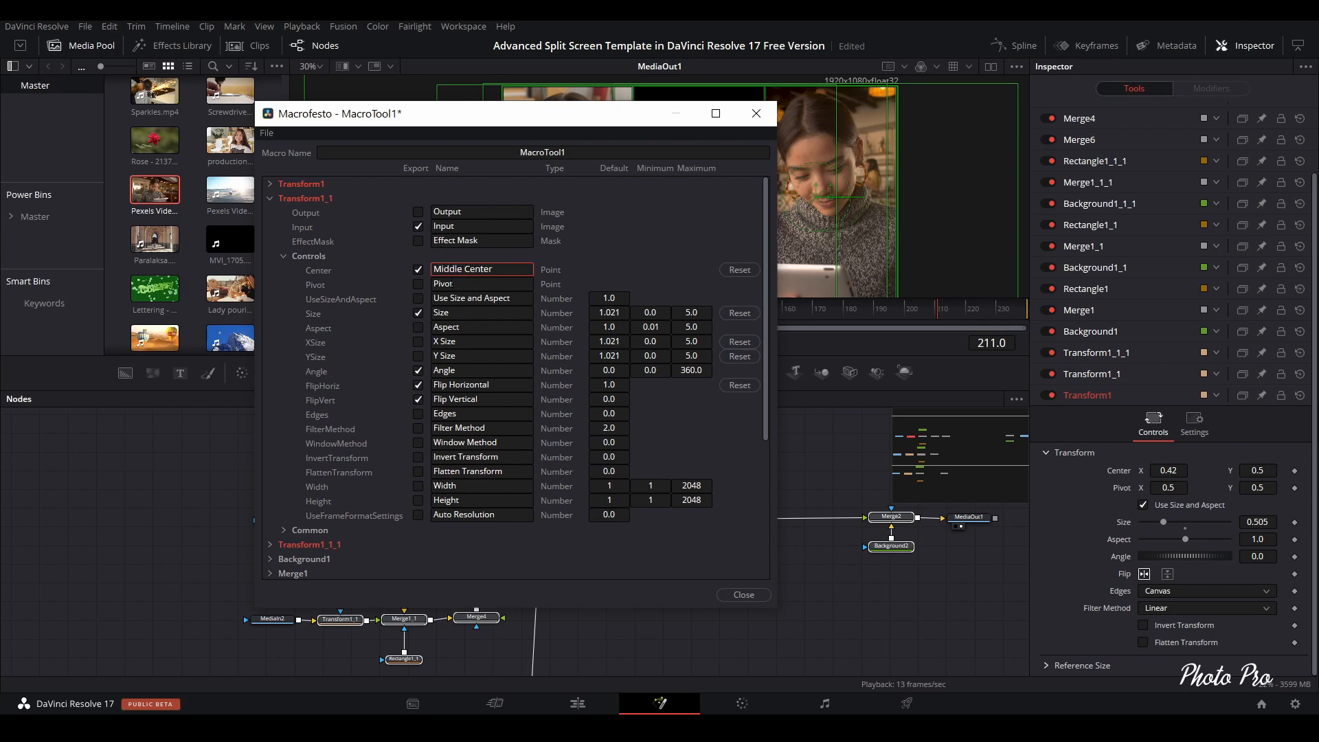
drag(465, 268, 424, 261)
key(ctrl+c)
click(428, 314)
key(ctrl+v)
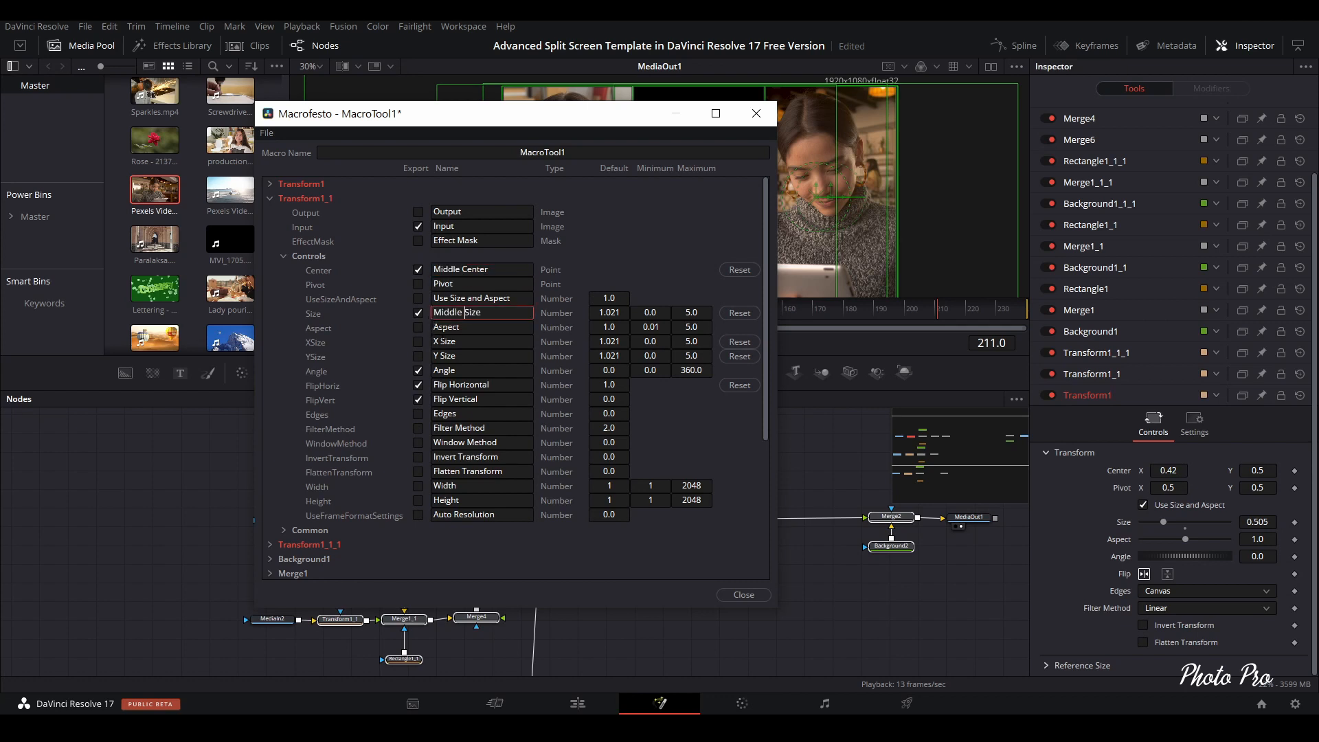
click(435, 370)
key(ctrl+v)
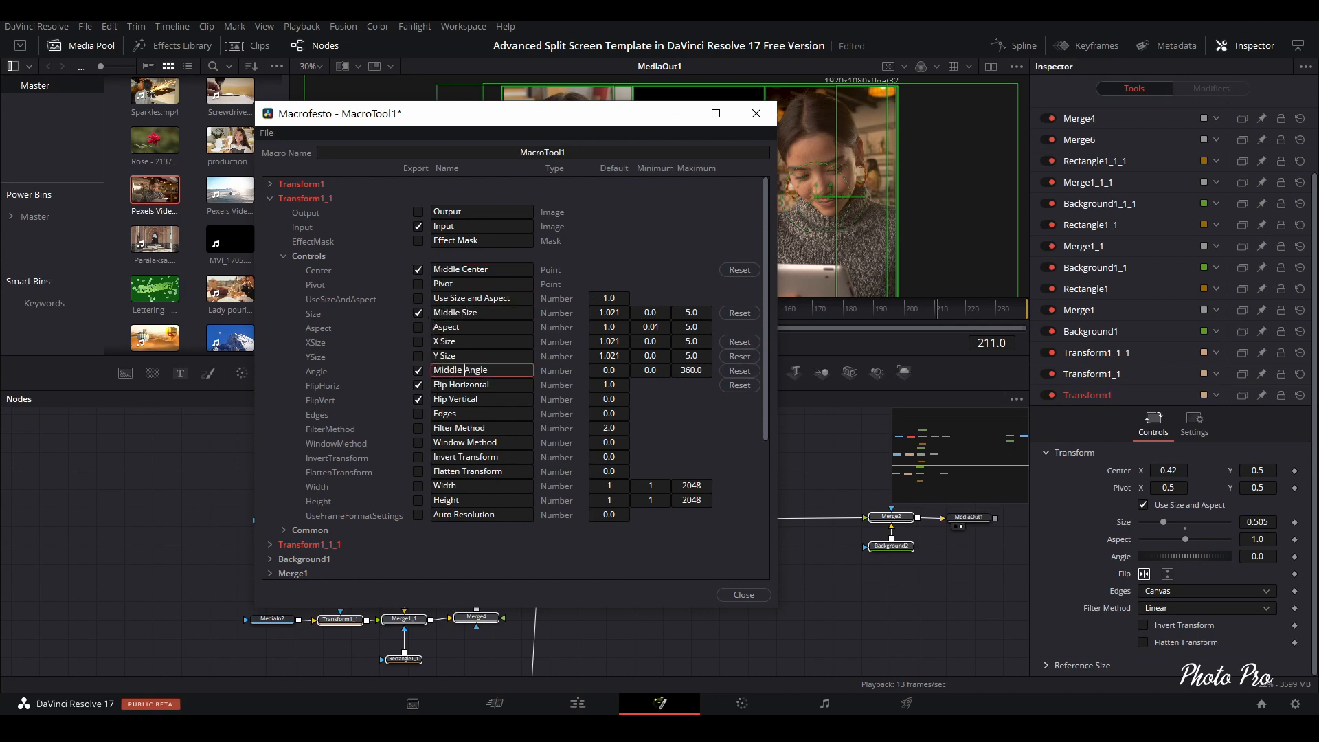
click(443, 385)
key(ctrl+v)
click(443, 399)
key(ctrl+v)
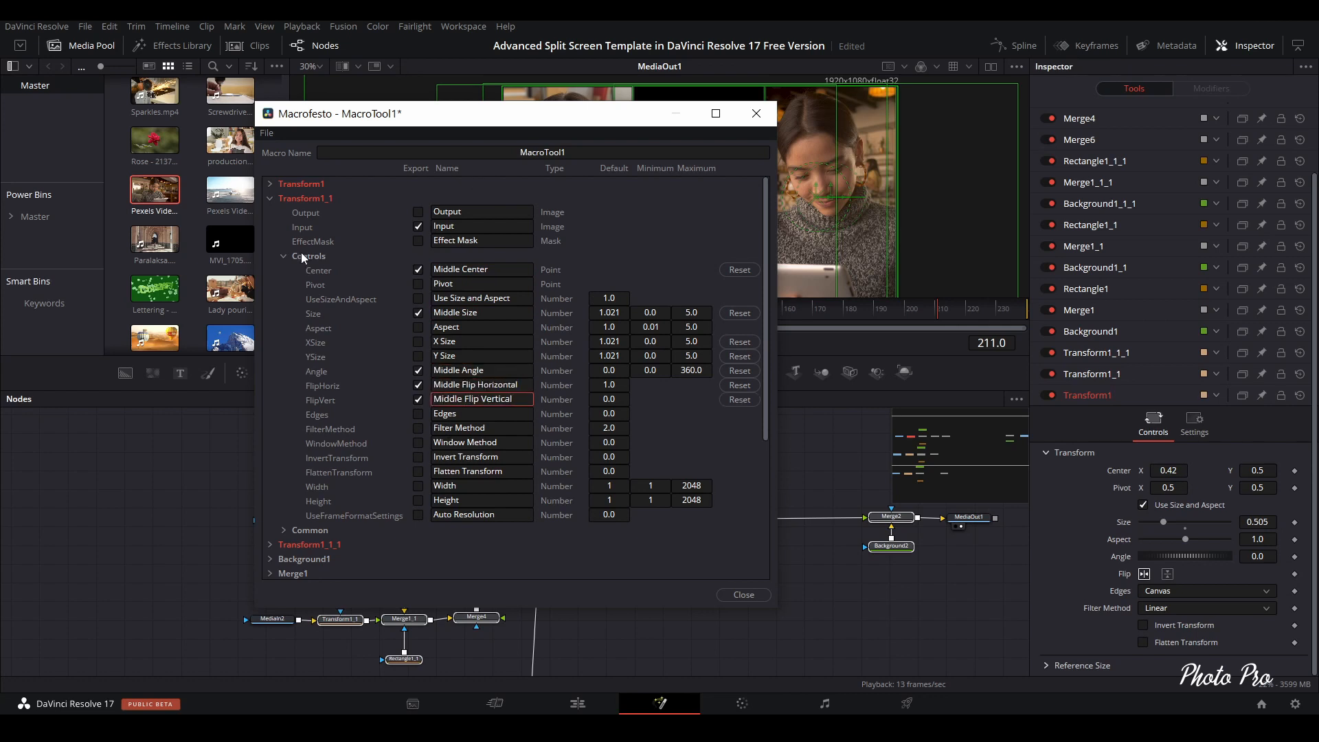
click(270, 199)
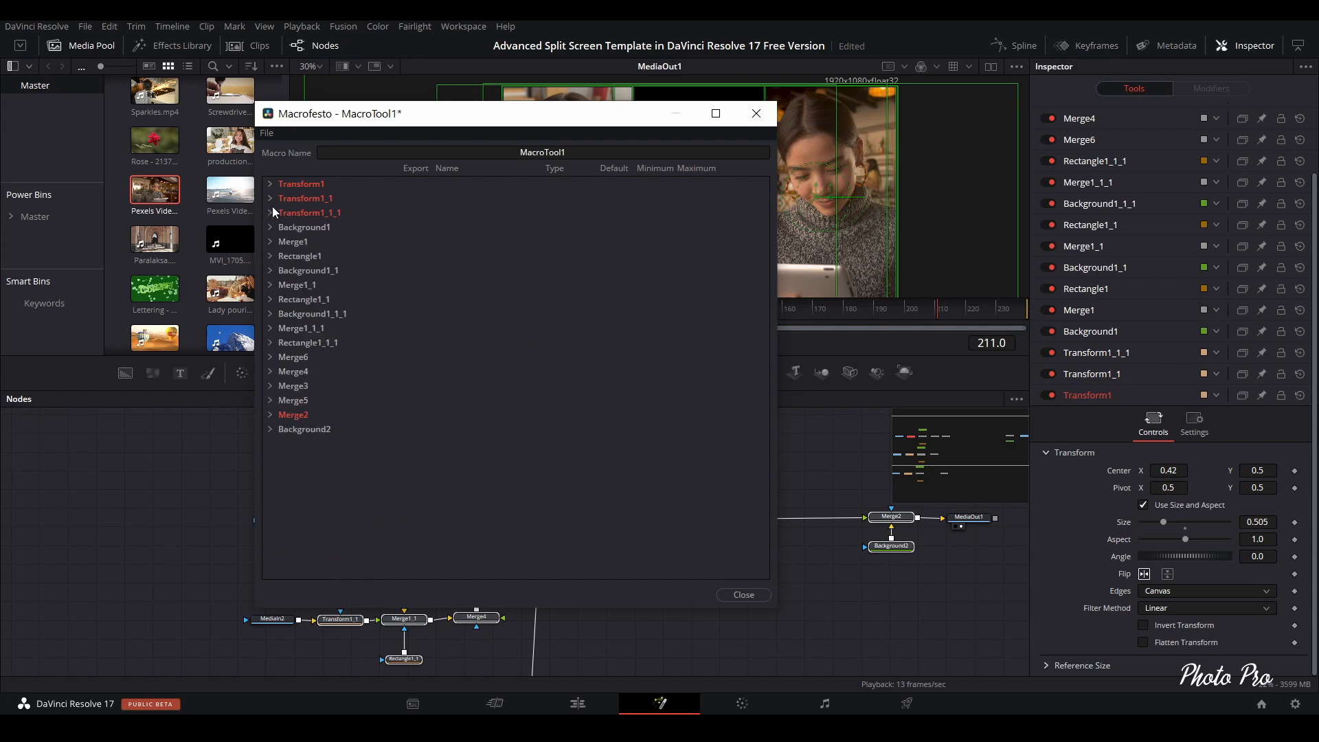
Export Transform1_1_1's Center, Size, Angle, Flip Horizontal and Flip Vertical controls and prefix their names with "Right".
click(270, 212)
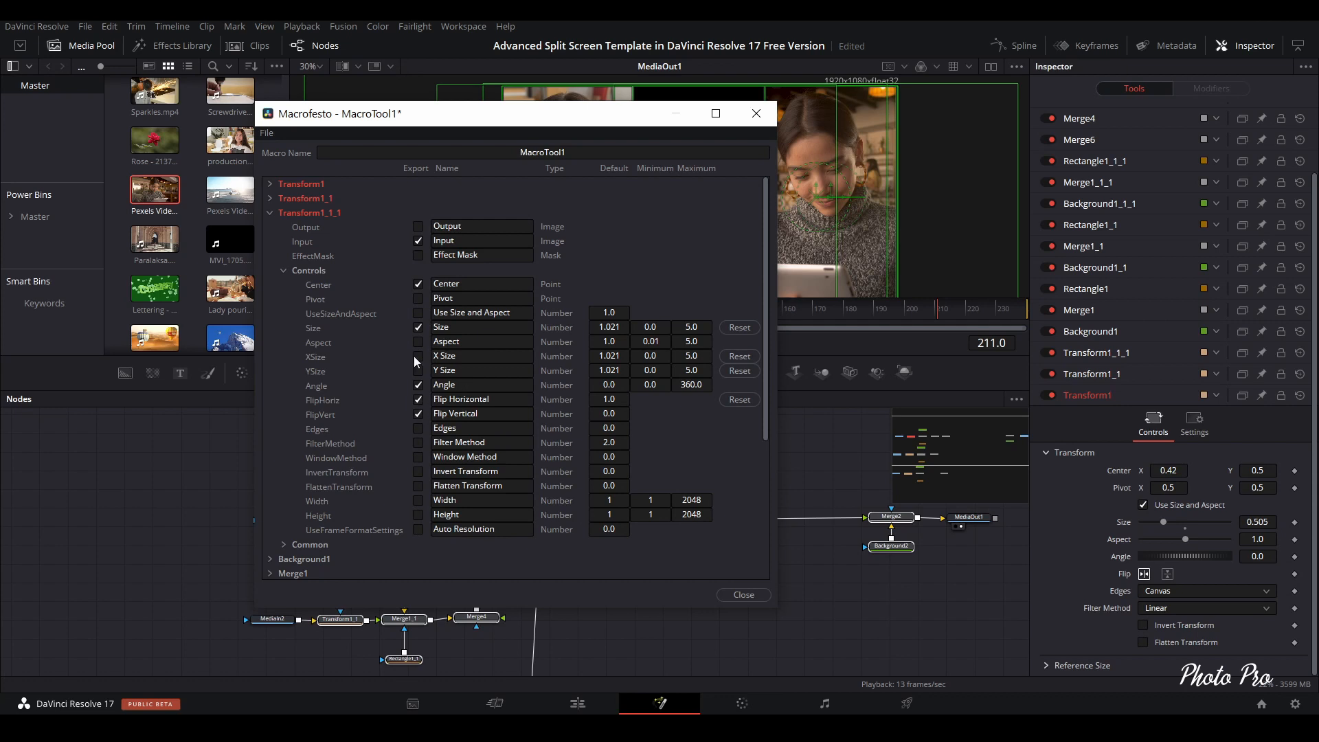
click(482, 285)
text(Right)
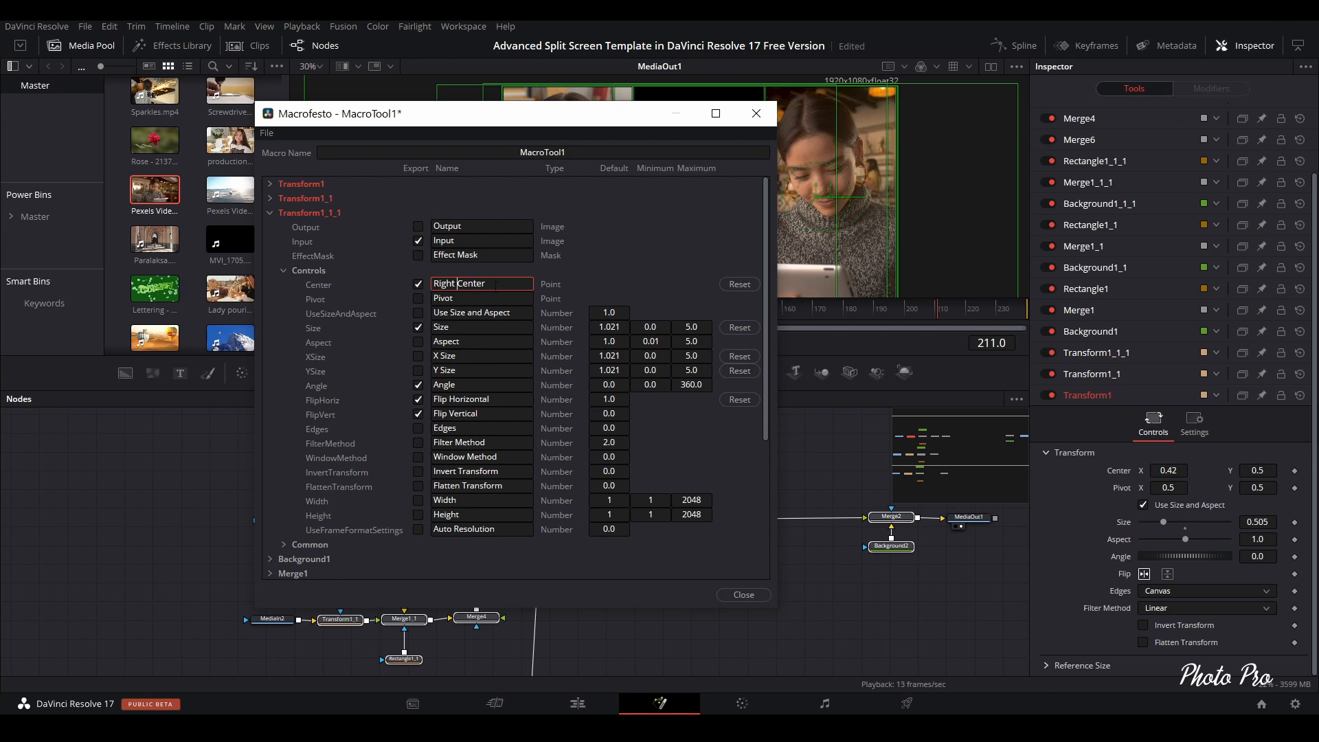
drag(458, 283, 434, 283)
key(ctrl+c)
click(435, 327)
key(ctrl+v)
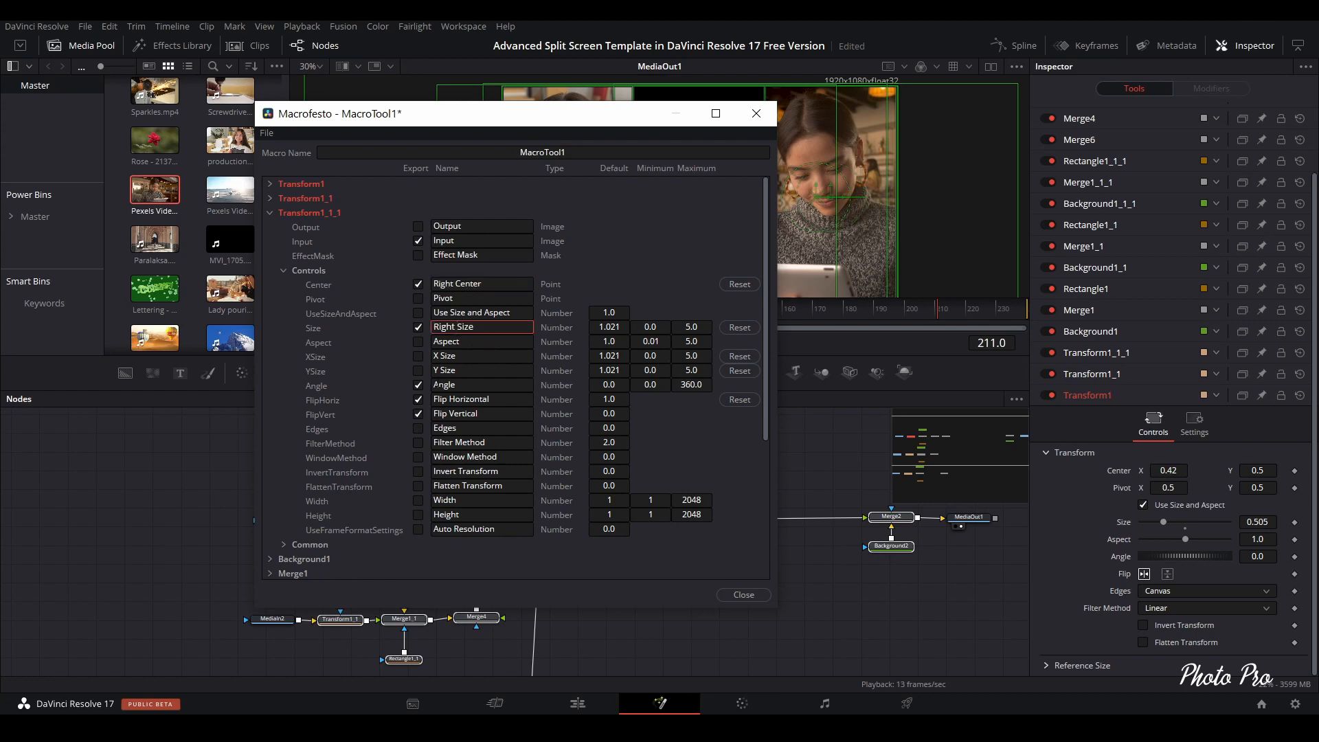
click(434, 384)
key(ctrl+v)
click(435, 399)
key(ctrl+v)
click(434, 414)
key(ctrl+v)
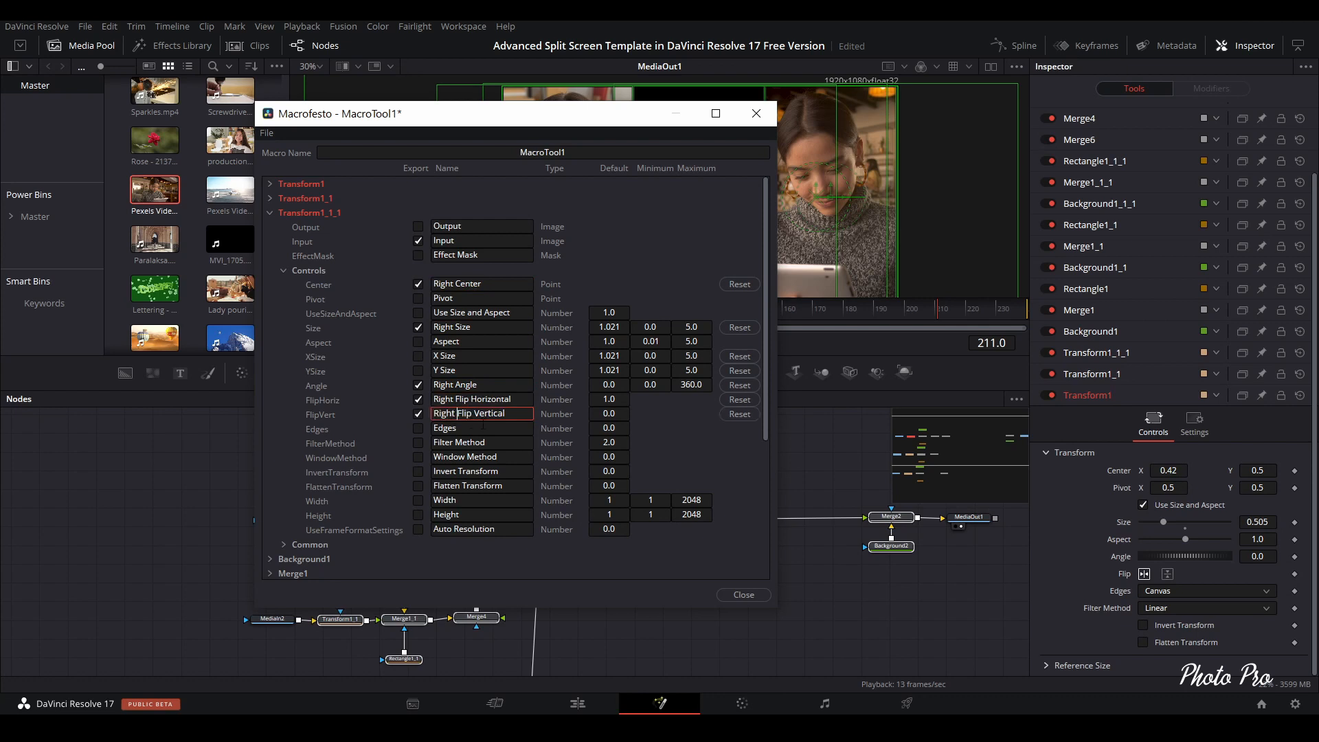
click(270, 213)
Start saving the macro as a new file, with the Blackmagic folder on the Desktop as destination.
click(270, 133)
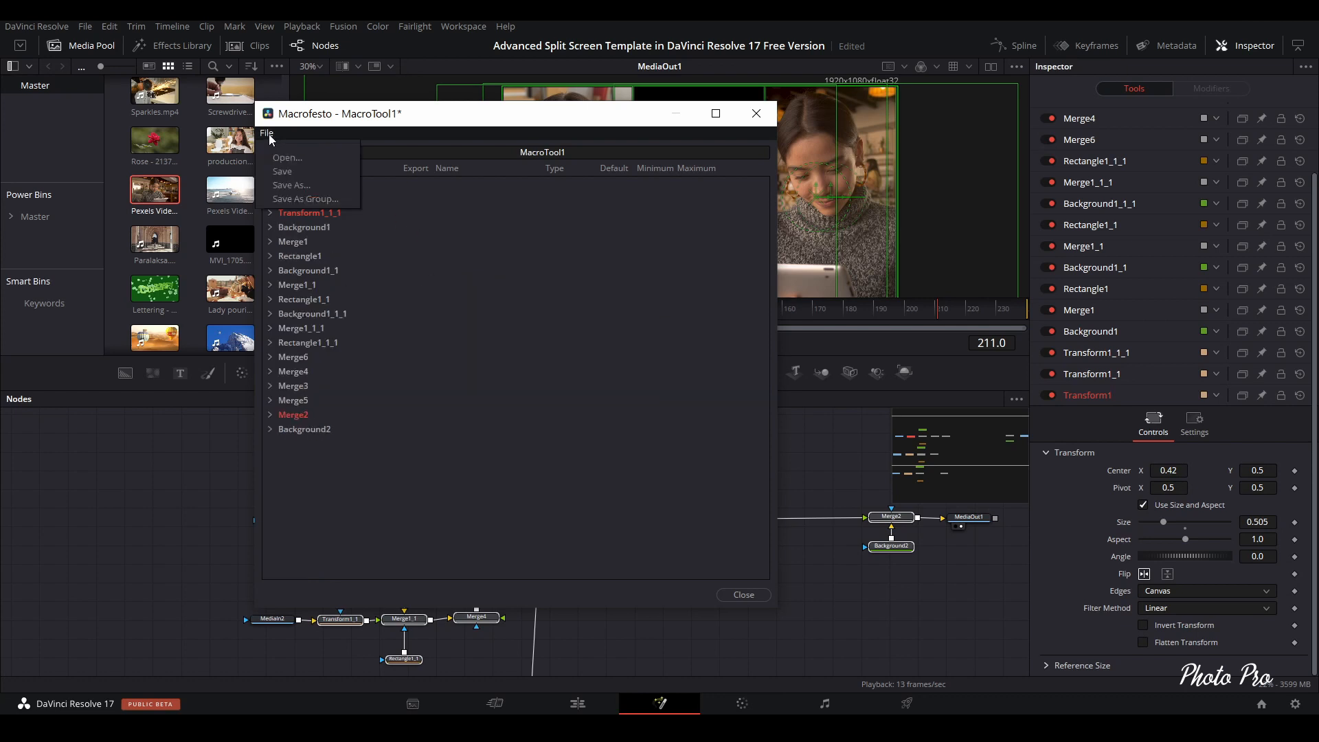
click(286, 183)
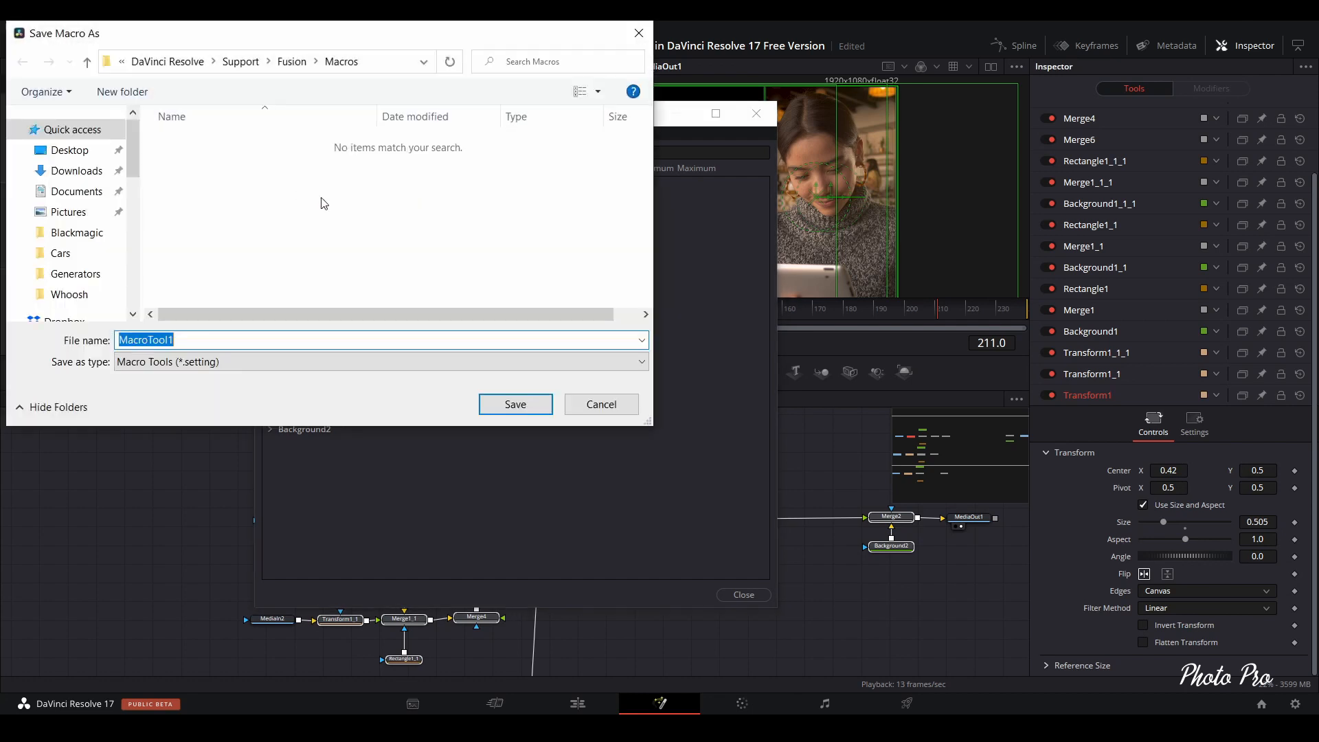
drag(465, 44, 526, 93)
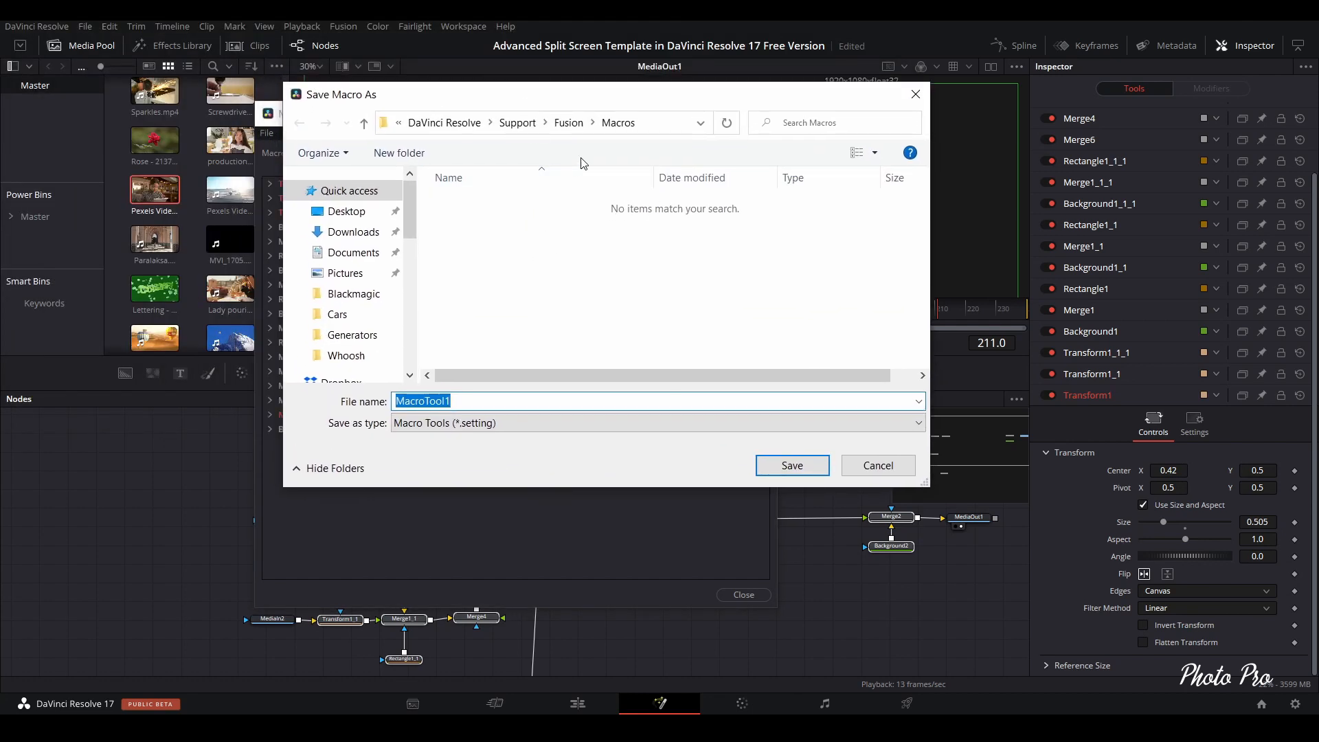
click(344, 295)
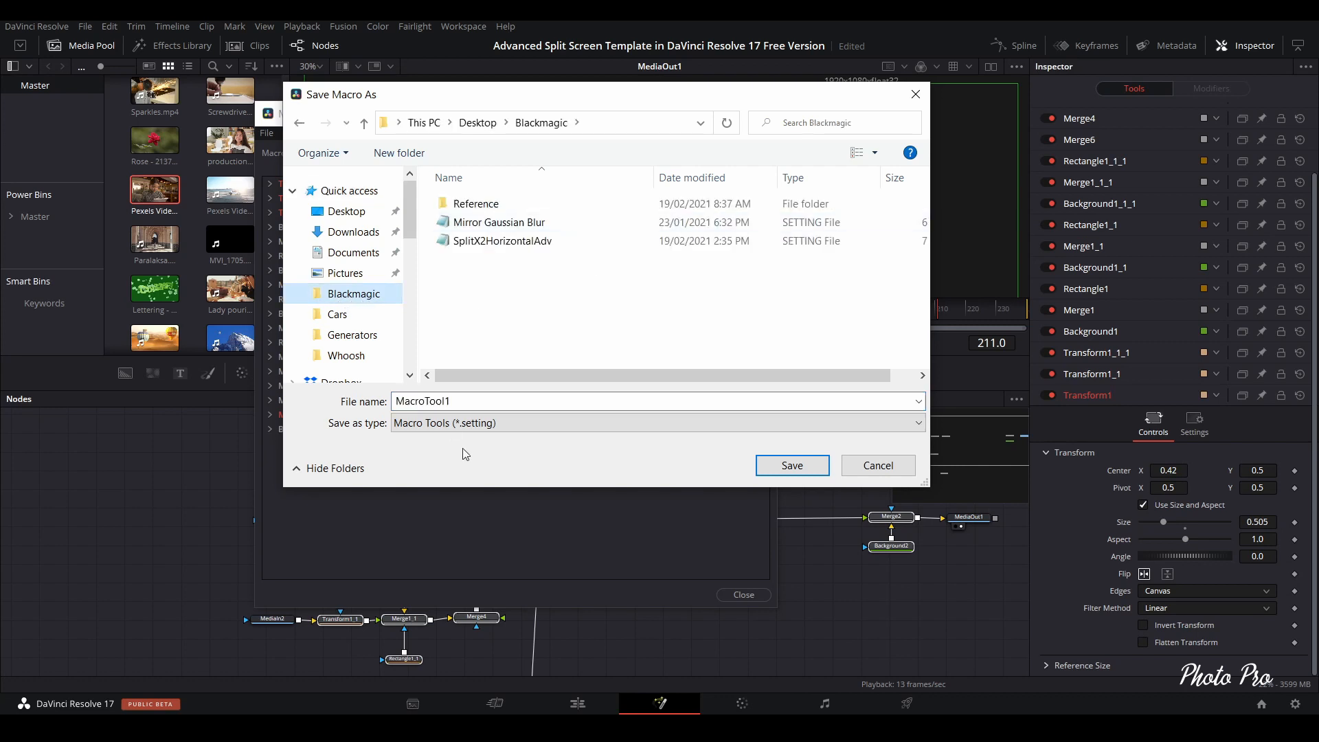
Name the macro file SplitX3VerticalAdvDEMO and save it.
click(463, 403)
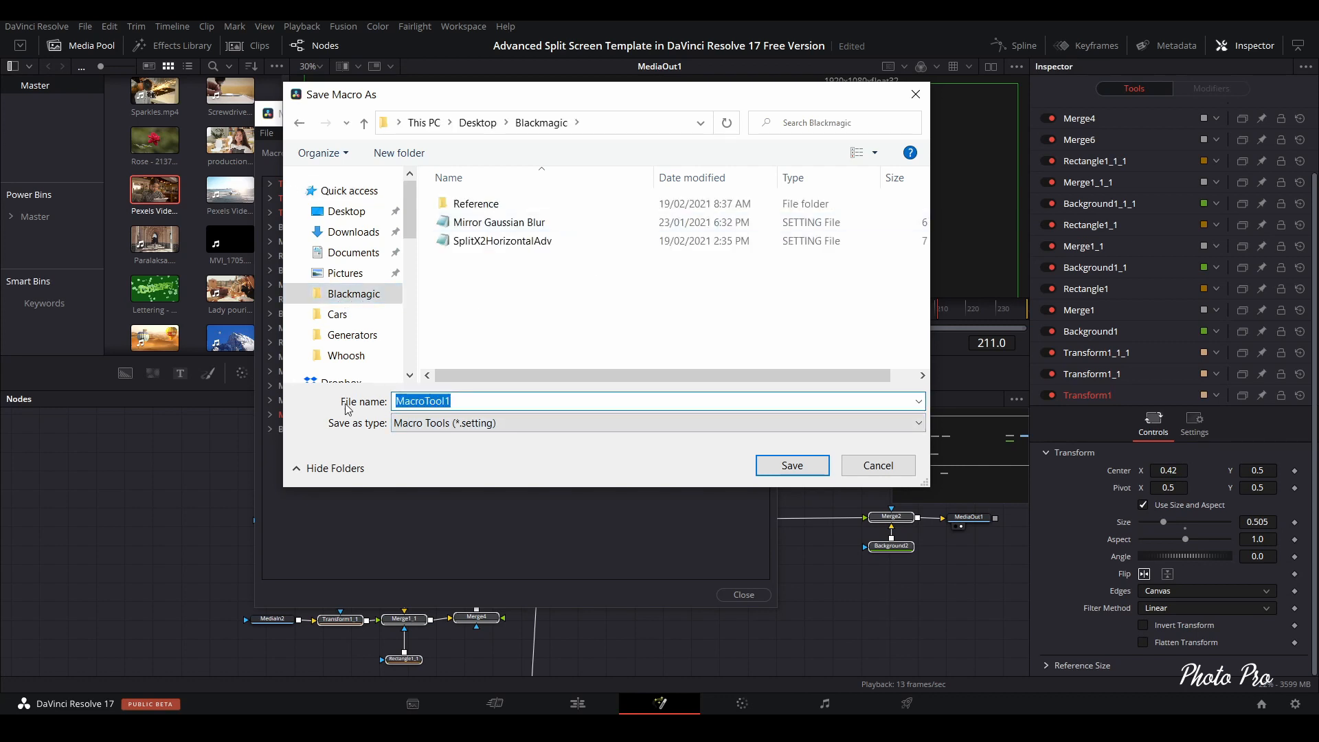
text(Split)
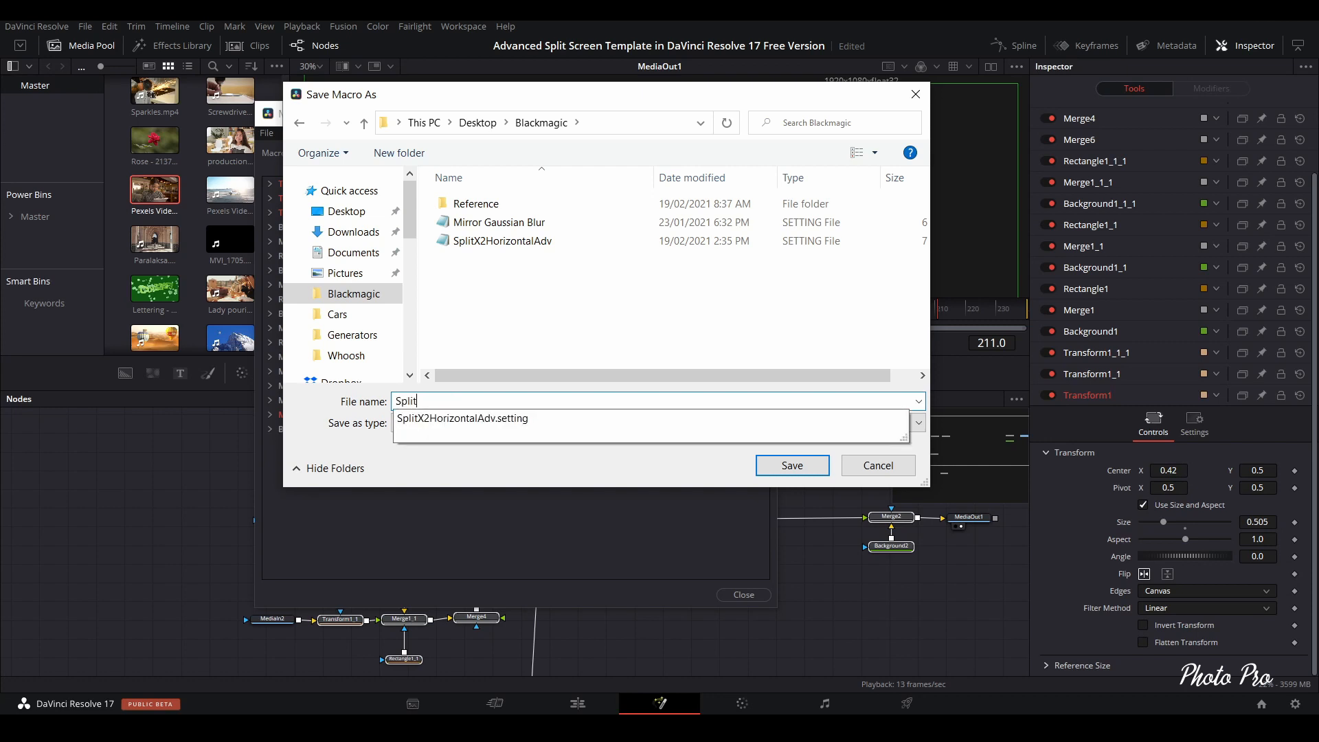
key(Tab)
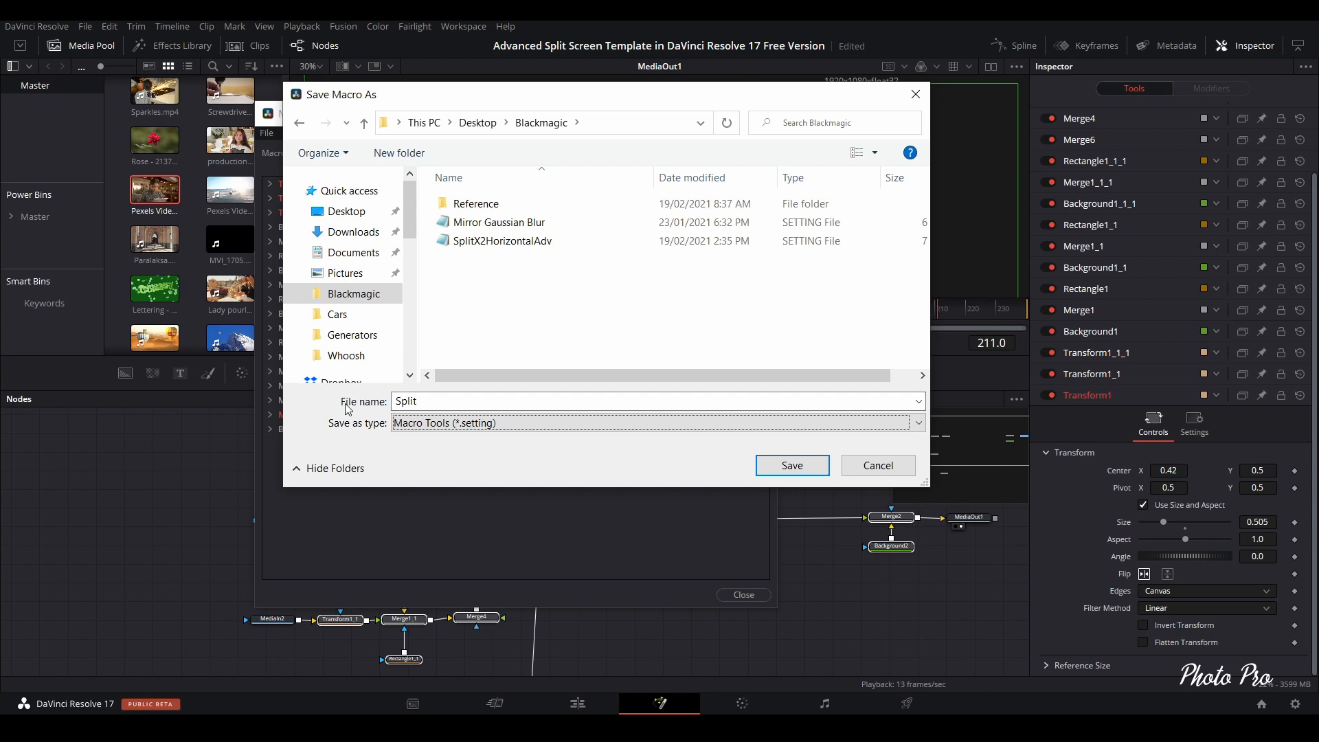
click(412, 404)
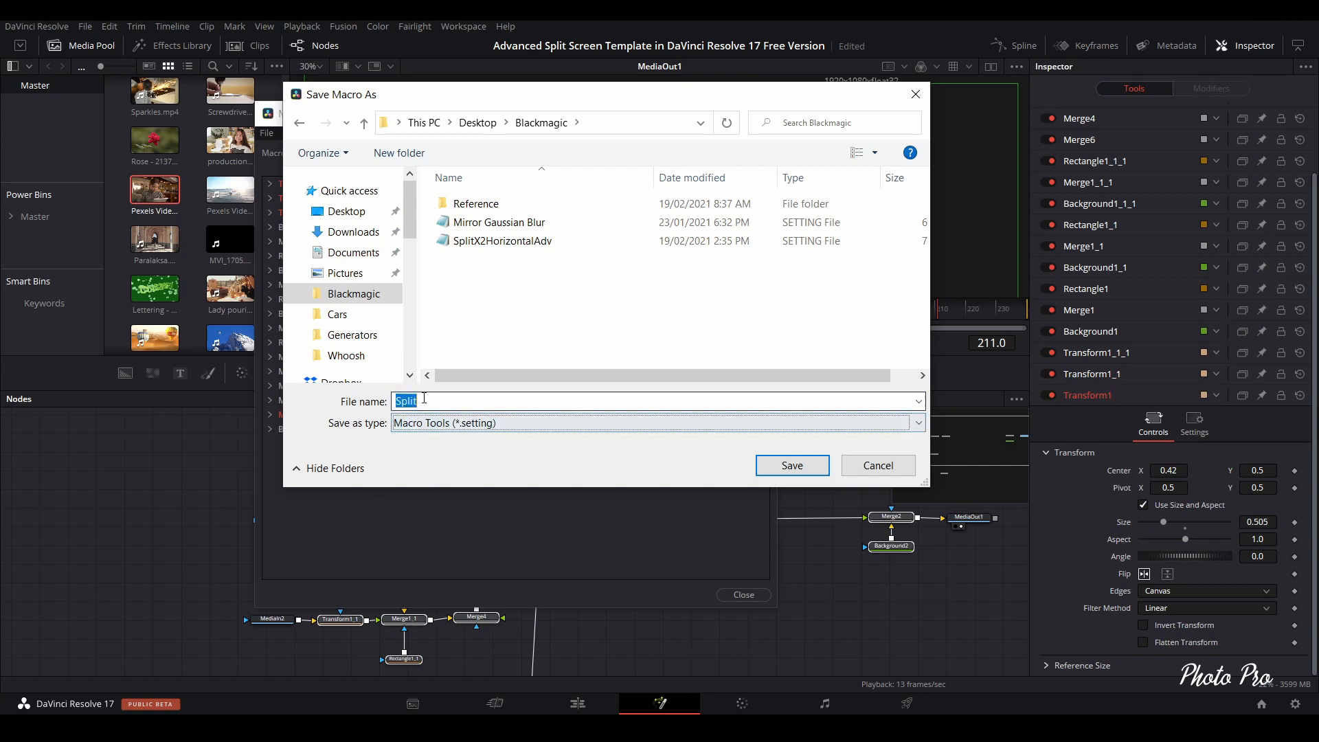
click(426, 403)
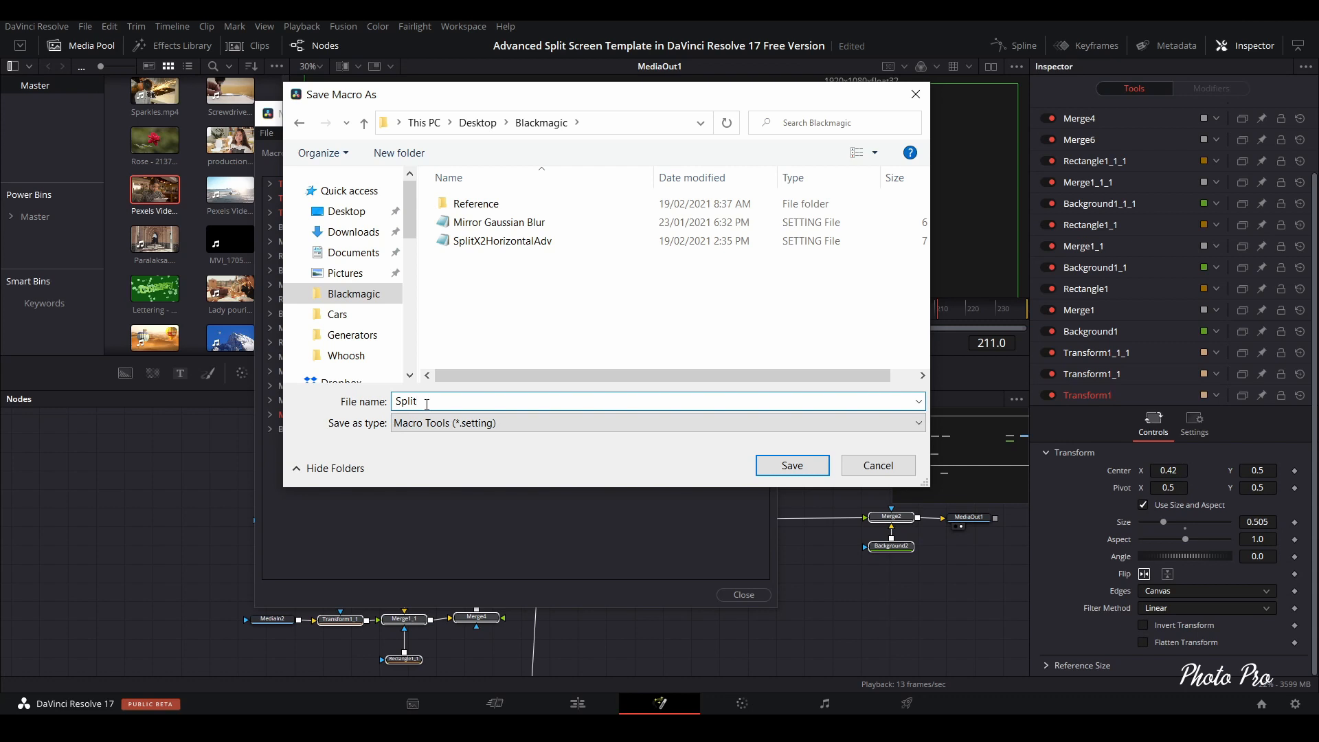
text(X)
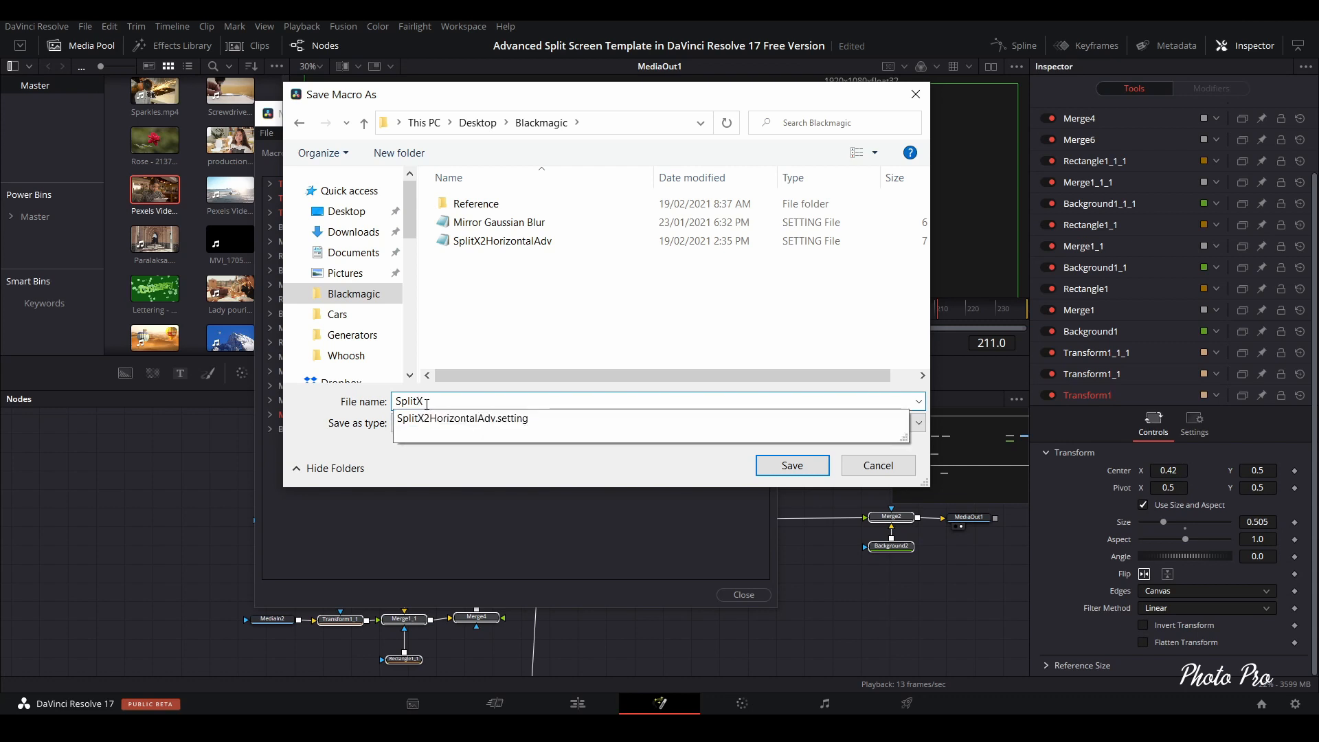
text(3Vertical)
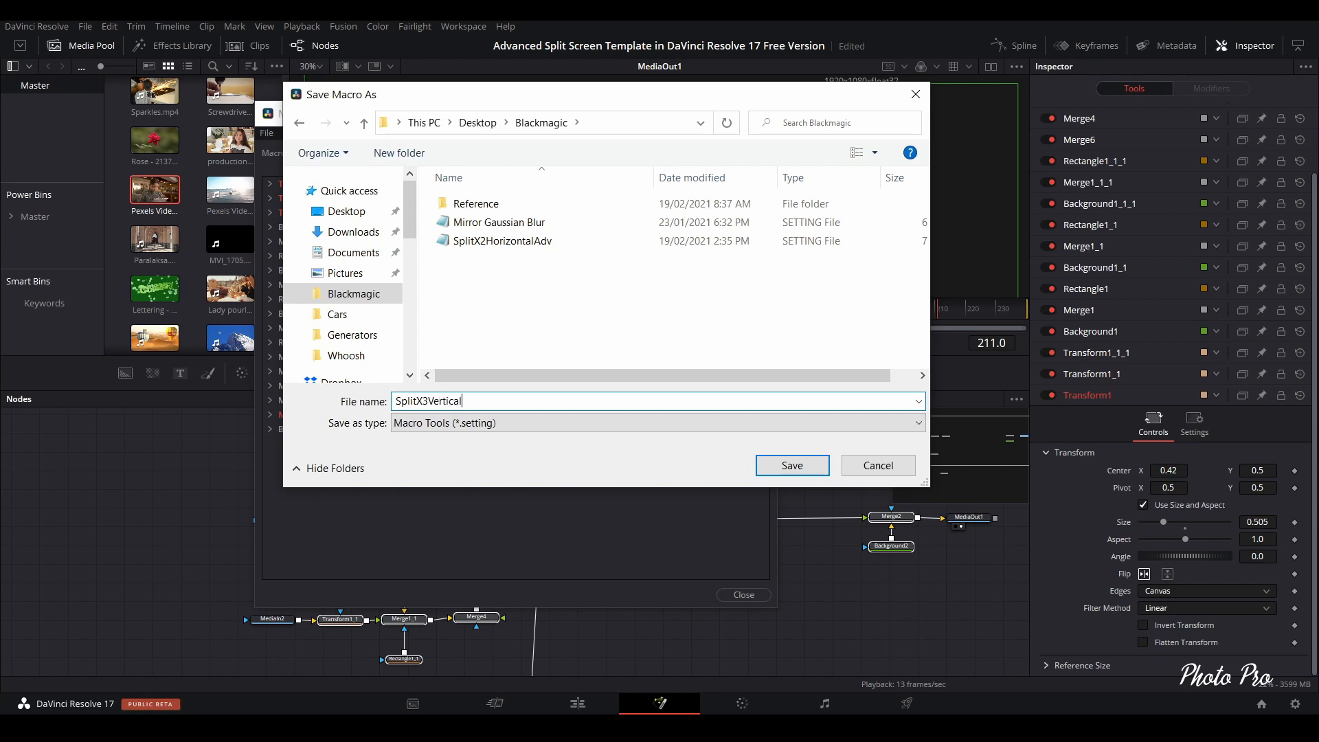
text(AdvDEMO)
click(791, 465)
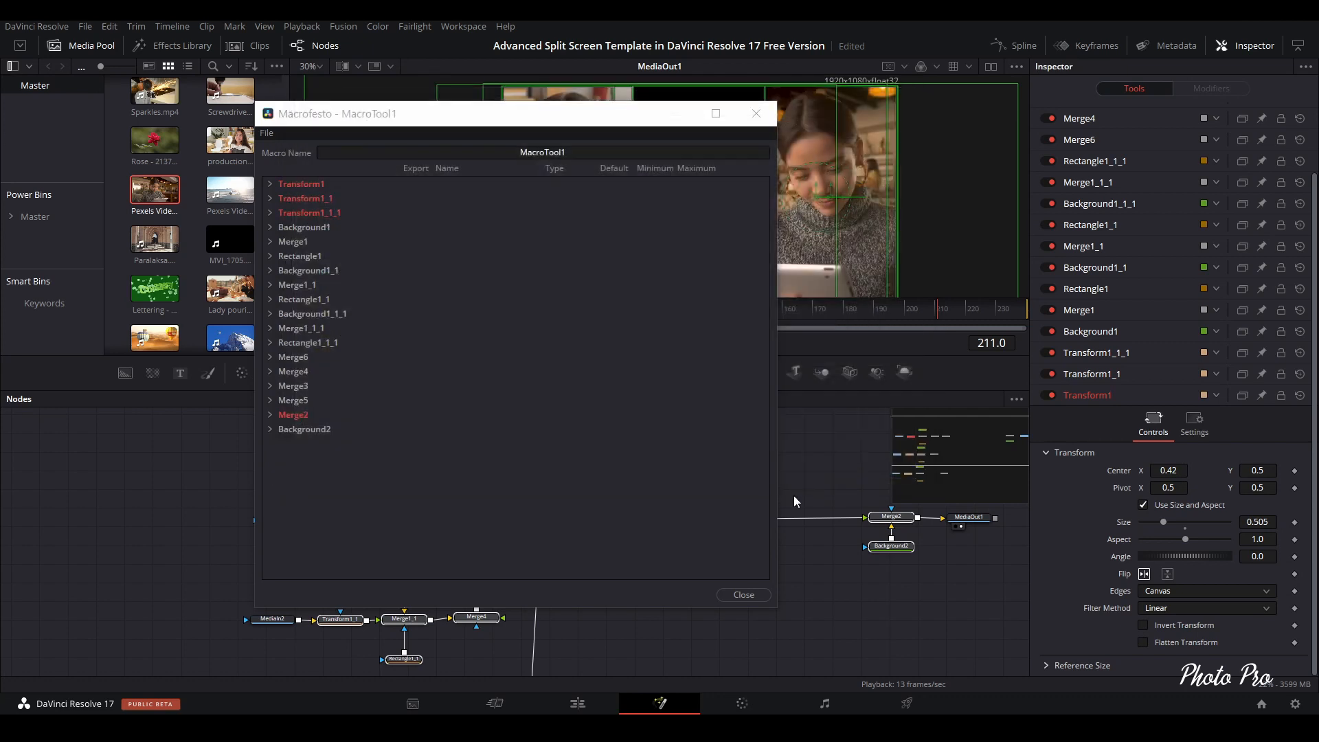
Close the macro editor and quit DaVinci Resolve, saving the project changes.
click(743, 594)
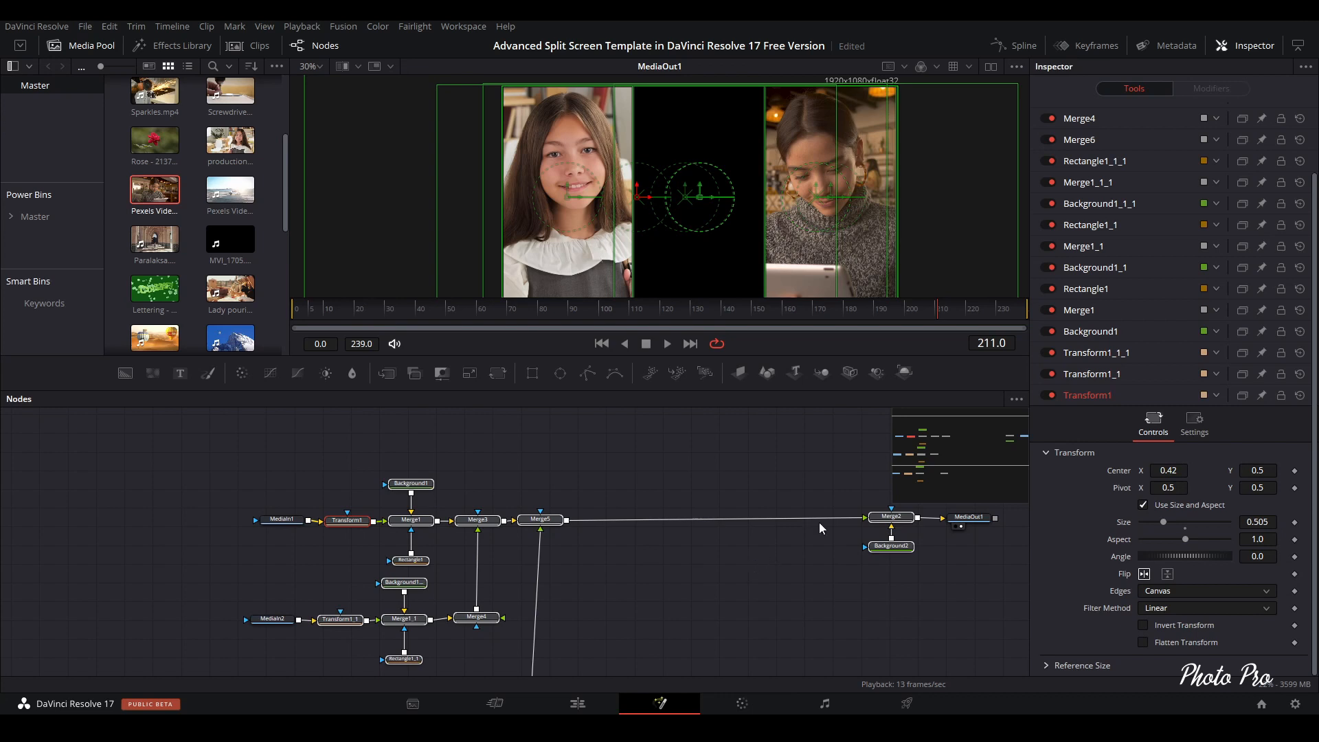
click(1298, 27)
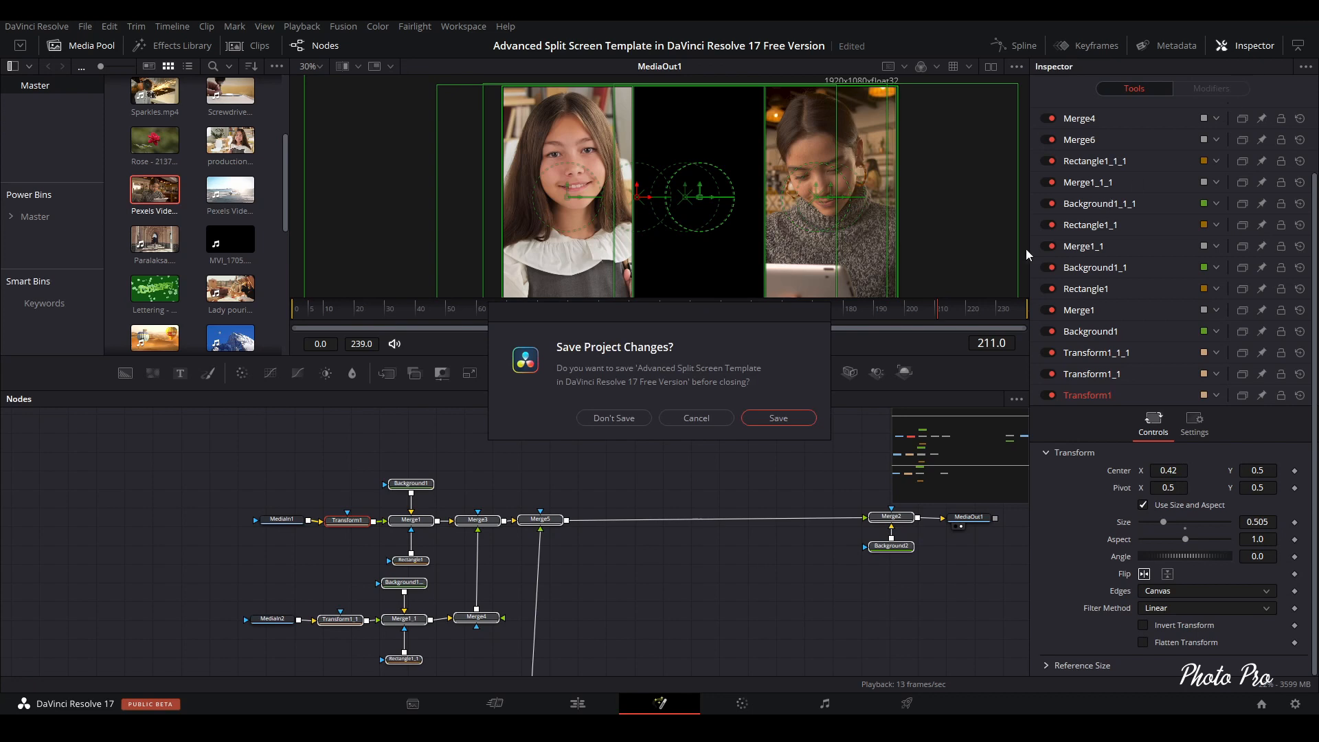
click(779, 417)
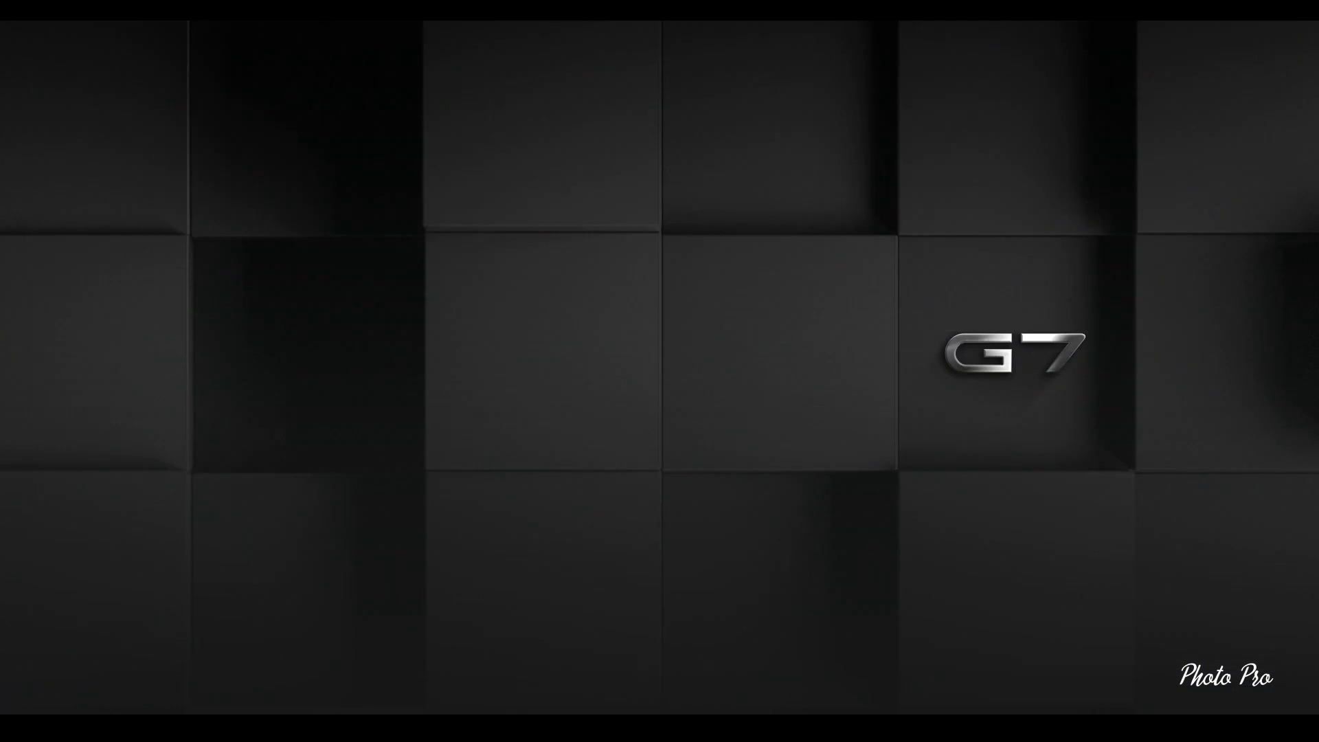
Switch to File Explorer and arrange the Generators and Blackmagic folder windows so both file lists are visible.
mouse_move(183, 728)
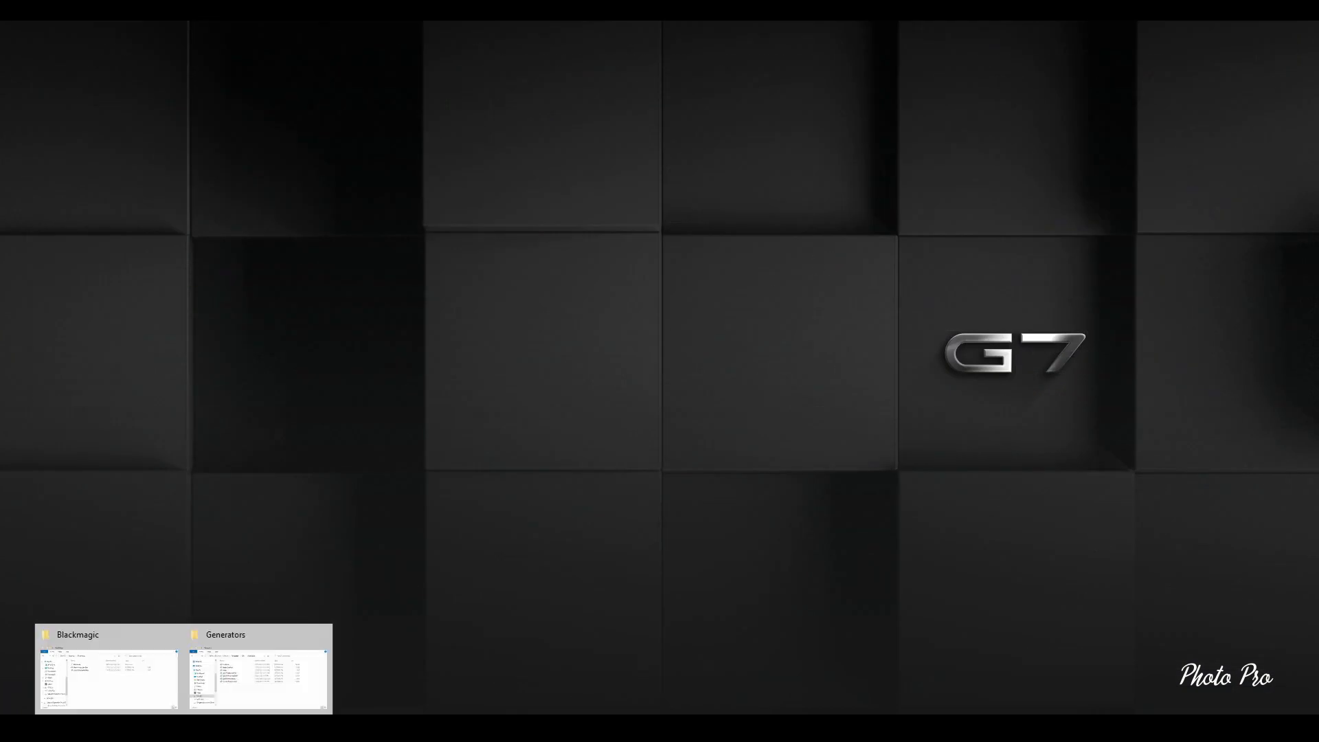
click(230, 662)
drag(662, 97, 869, 84)
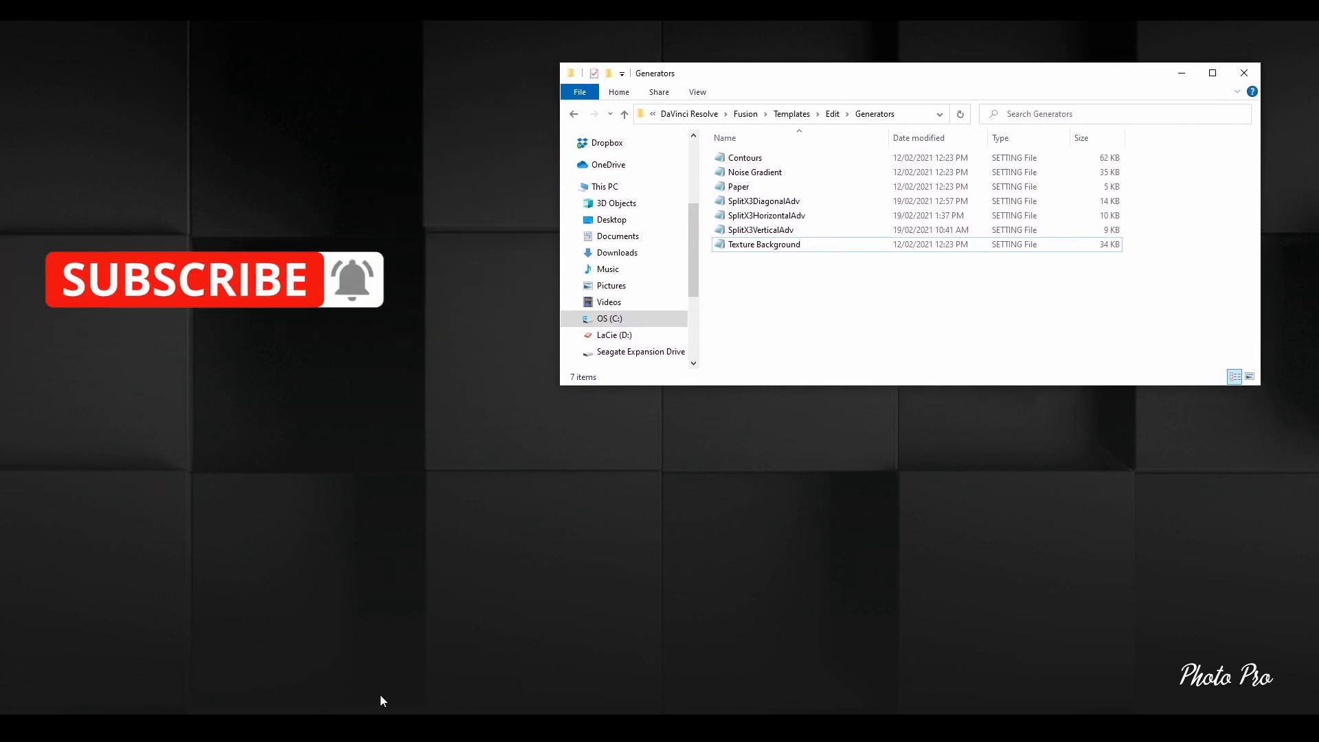
mouse_move(184, 728)
click(108, 670)
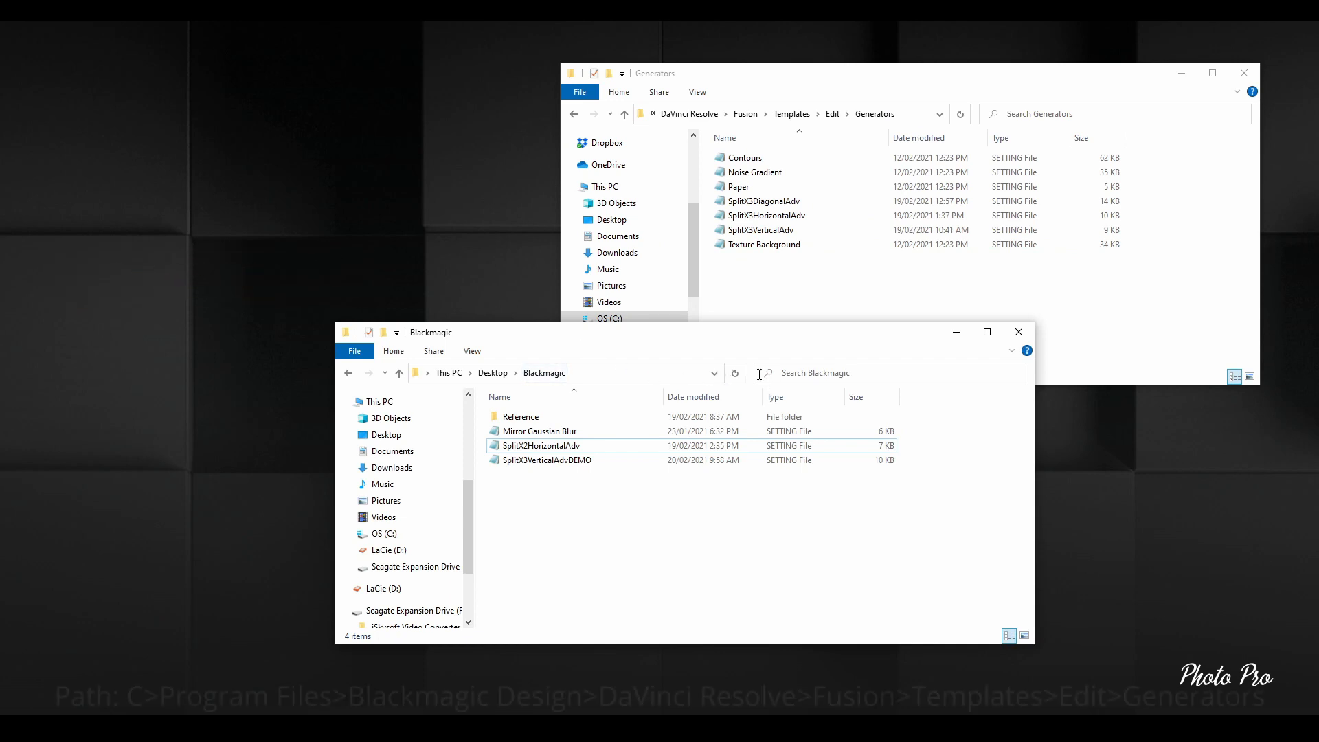
drag(702, 344, 873, 378)
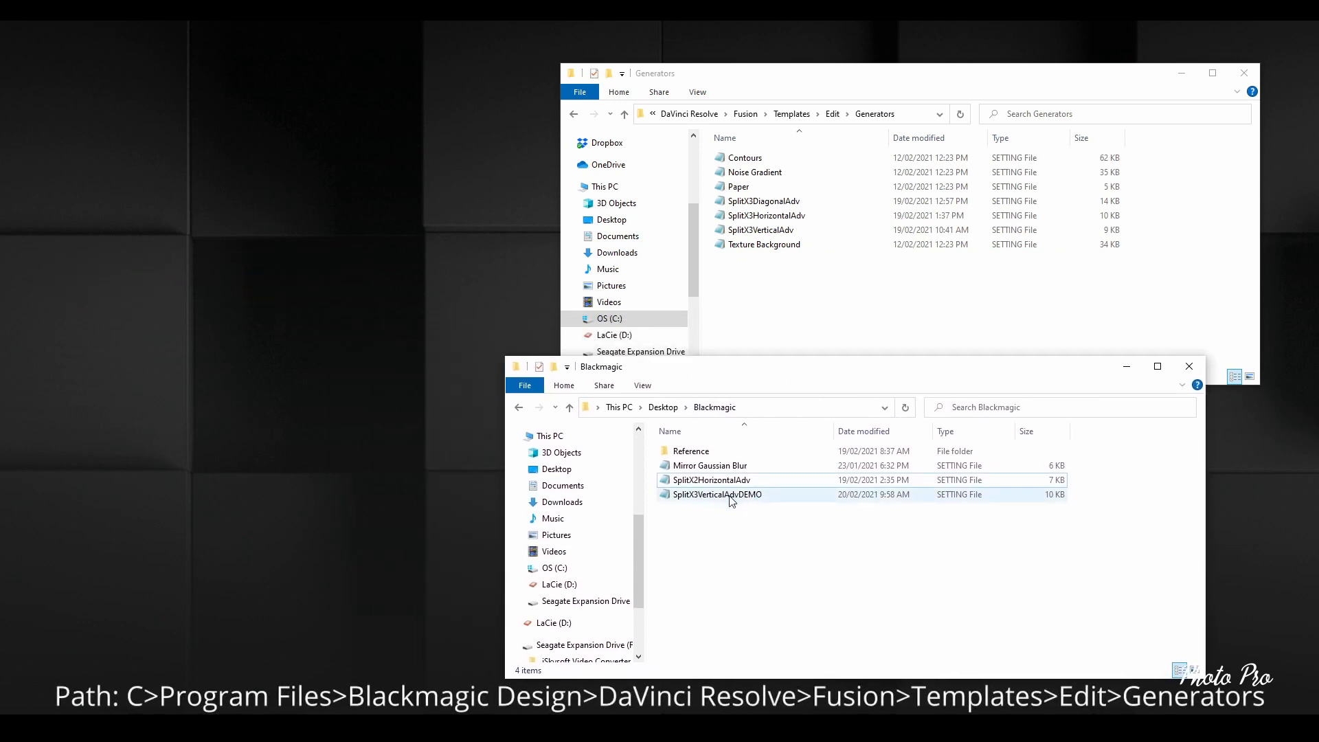
Move SplitX3VerticalAdvDEMO from the Blackmagic folder into the Generators folder, granting administrator permission.
drag(731, 501, 786, 311)
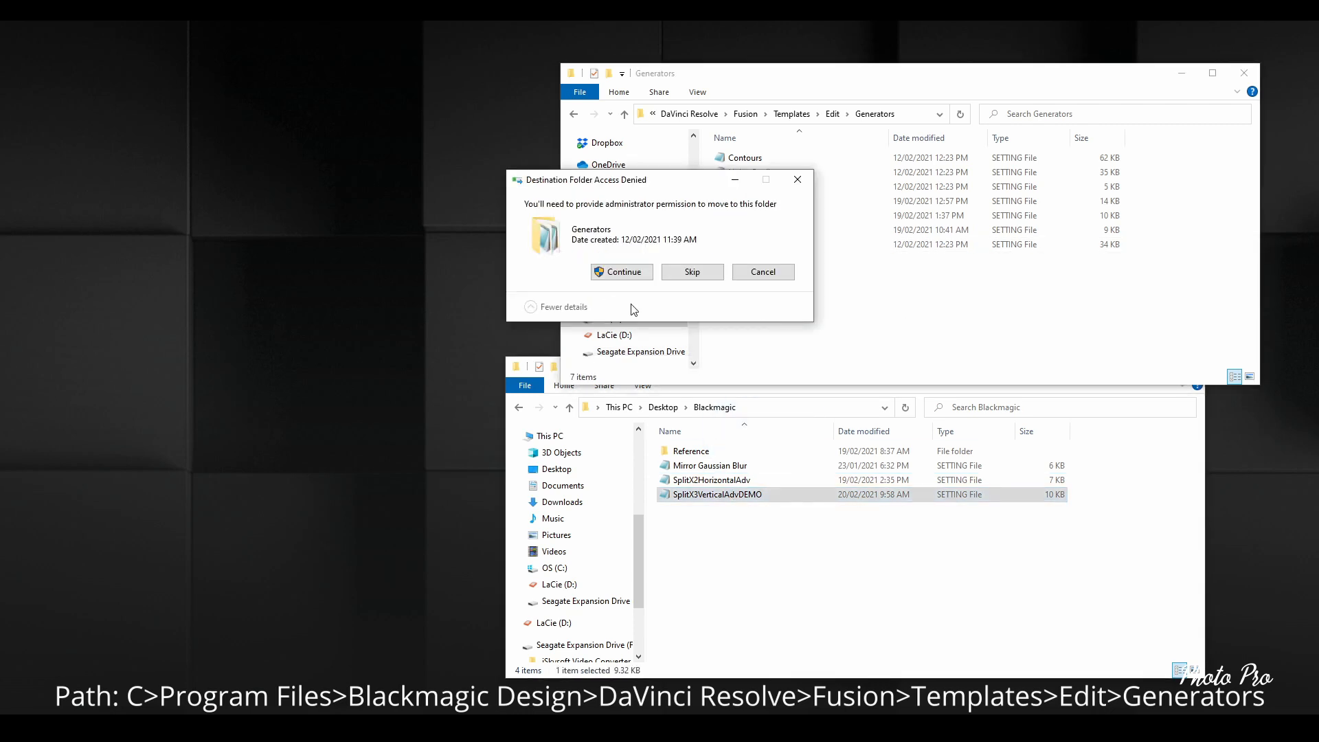
click(640, 274)
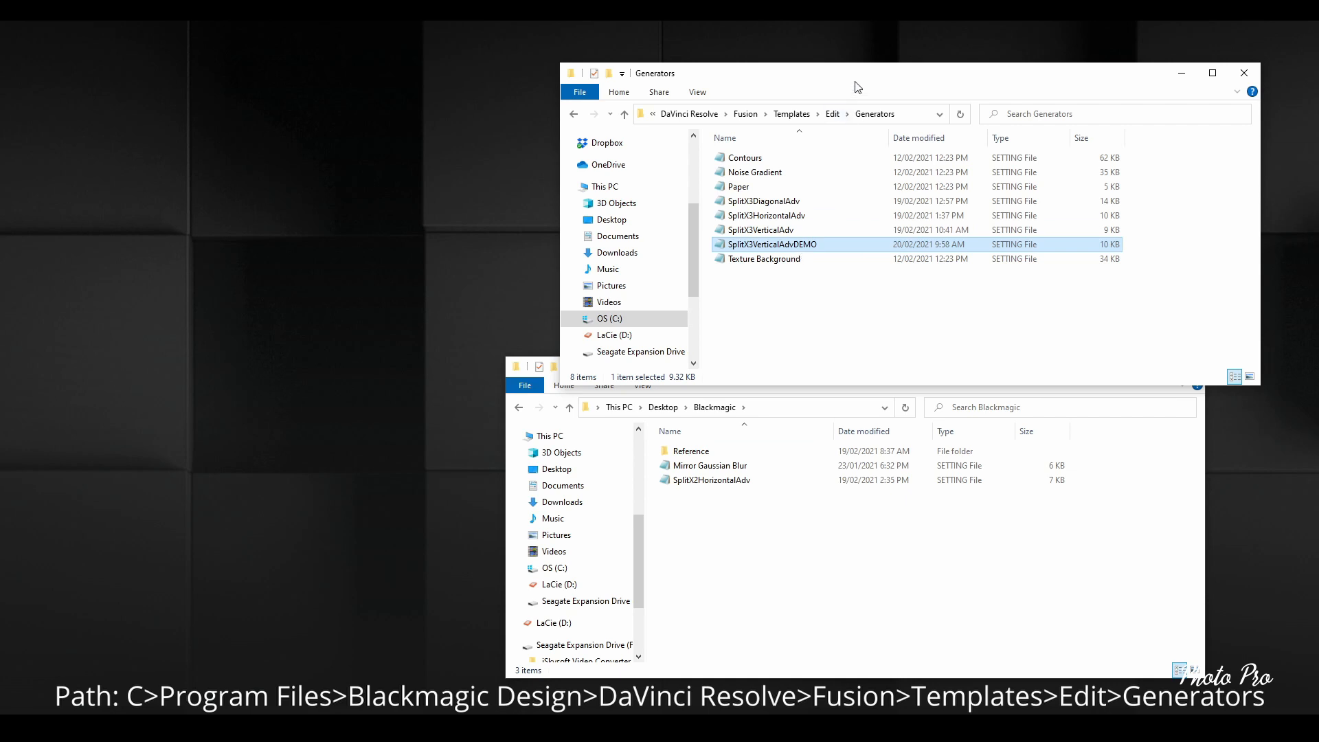
drag(855, 80, 855, 63)
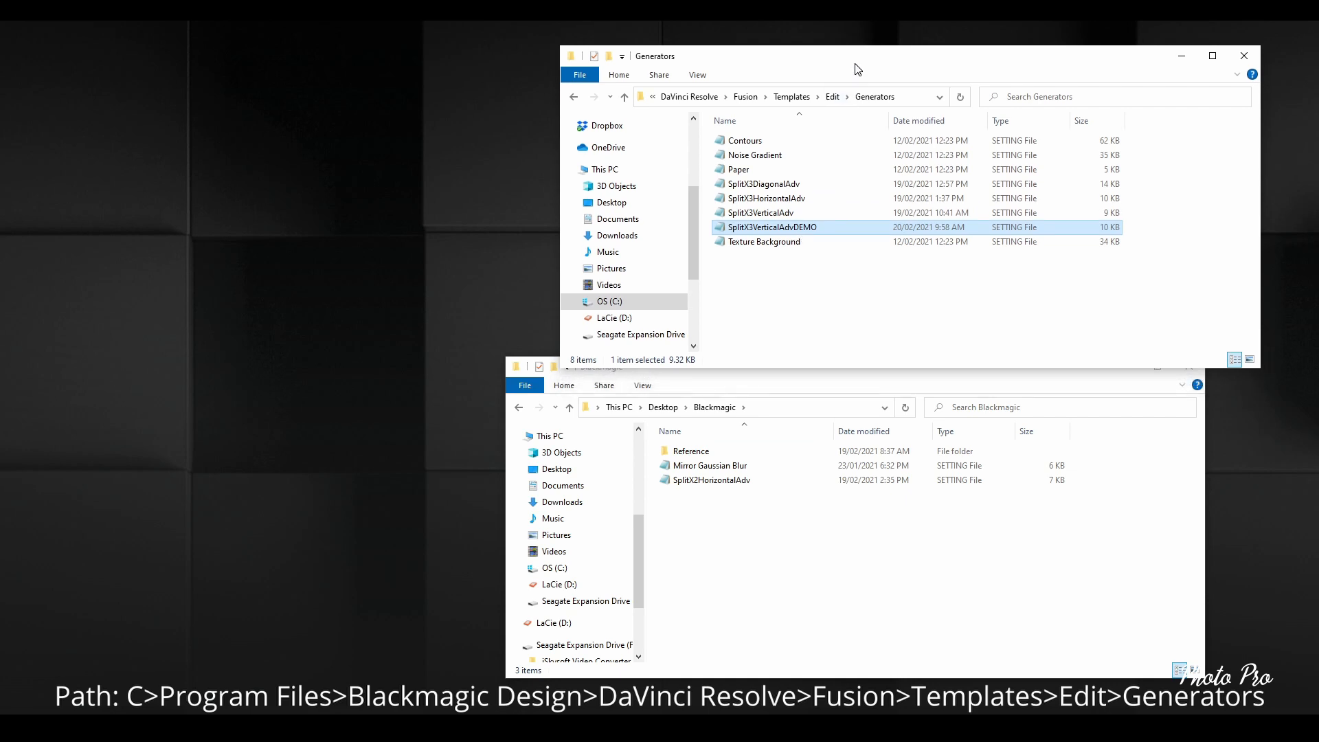
Edit SplitX3VerticalAdvDEMO in Notepad, changing MacroOperator to GroupOperator for MacroTool1, then save and close the file.
right_click(753, 228)
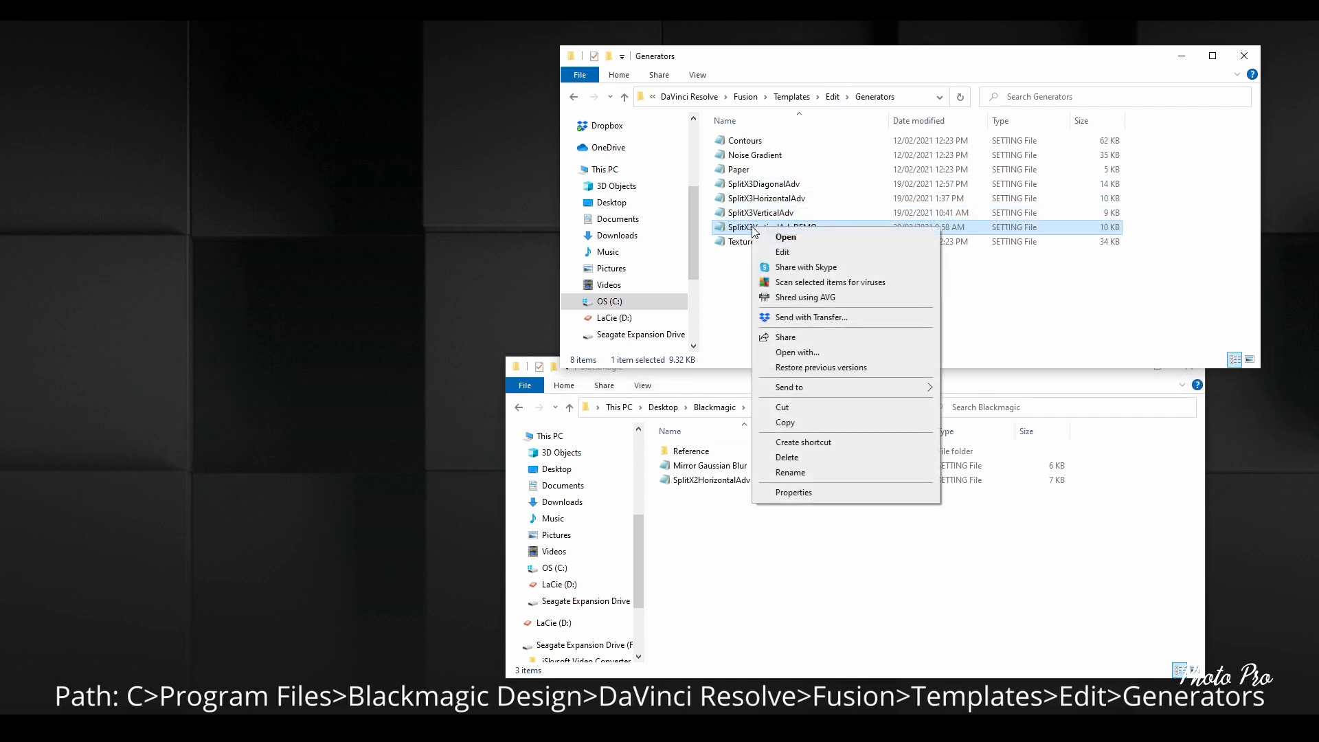
click(781, 252)
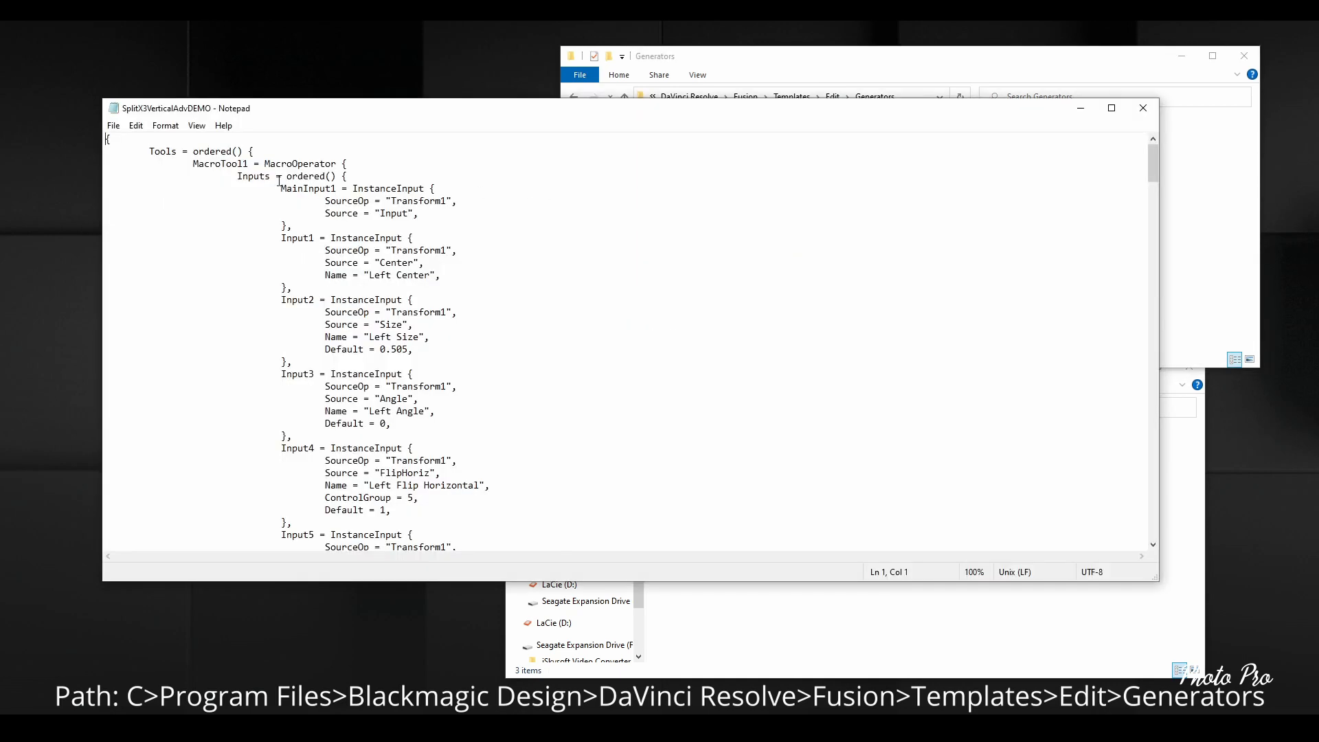
drag(266, 164, 292, 165)
text(G)
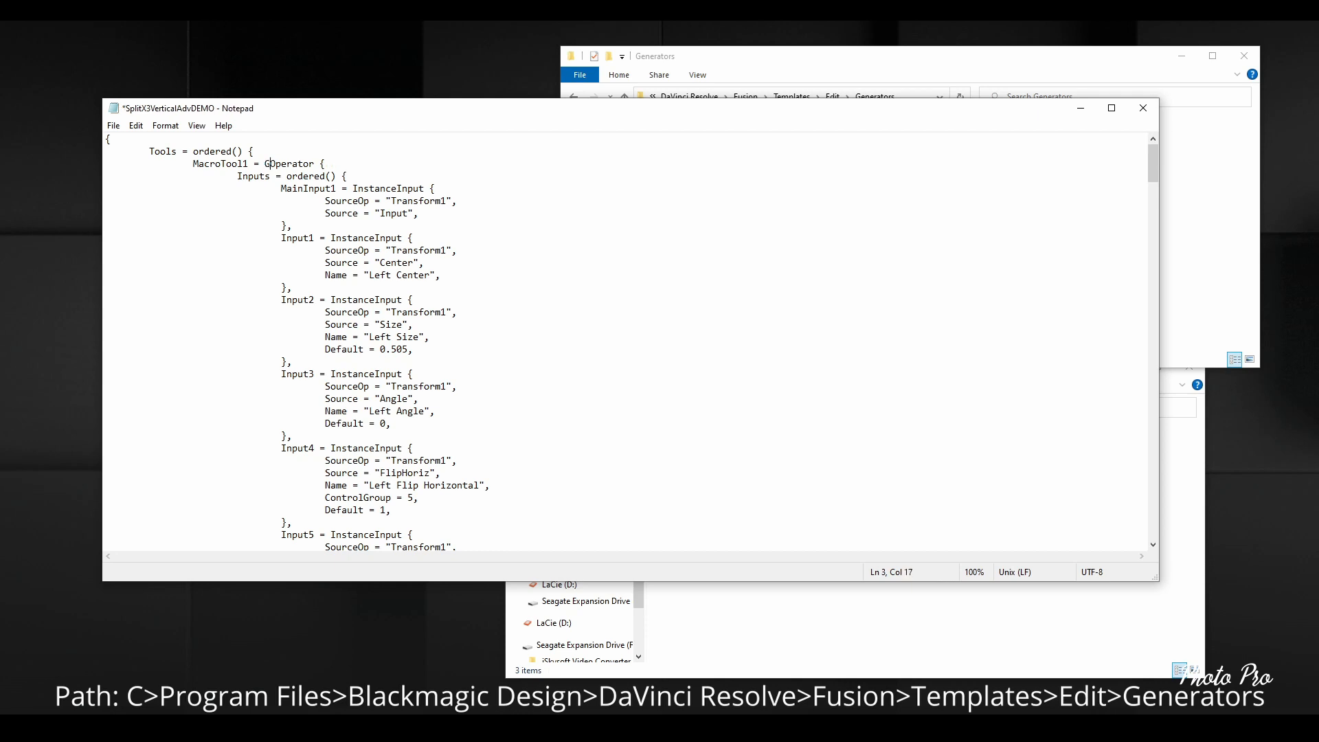
text(roup)
click(115, 127)
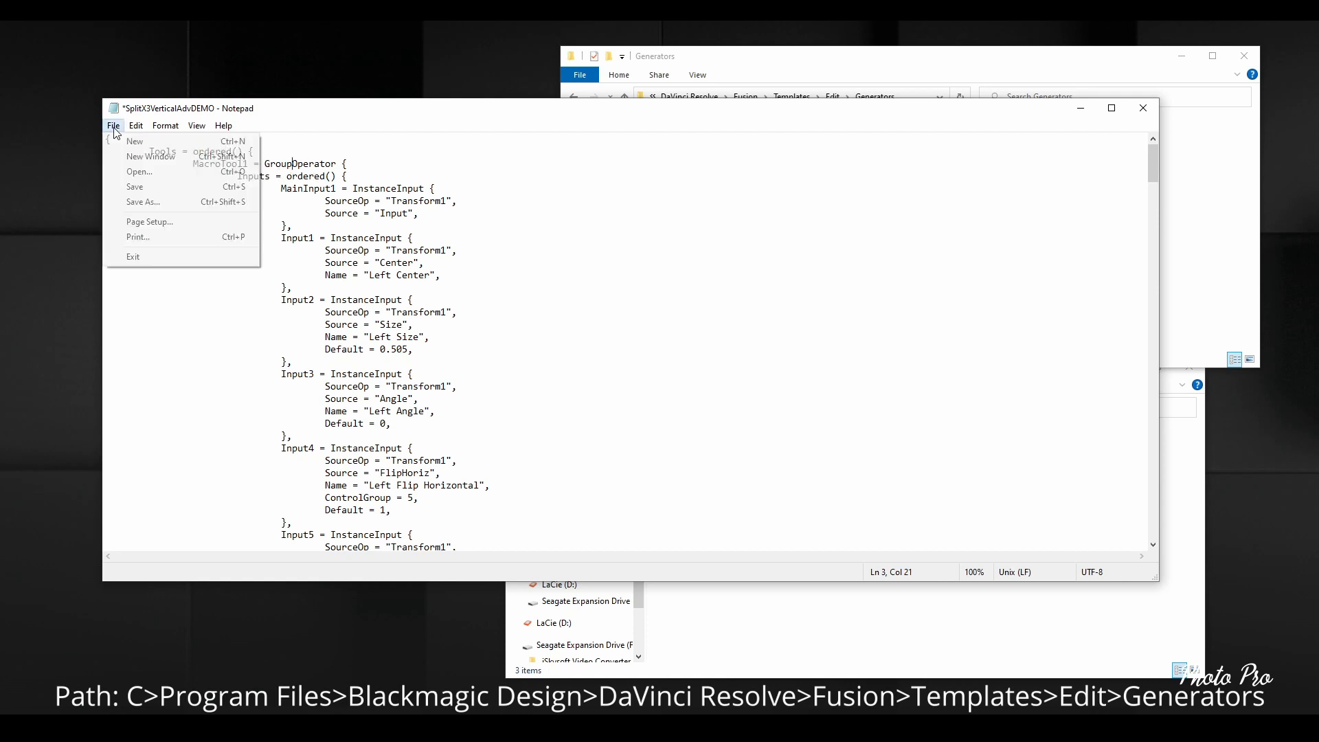
click(153, 186)
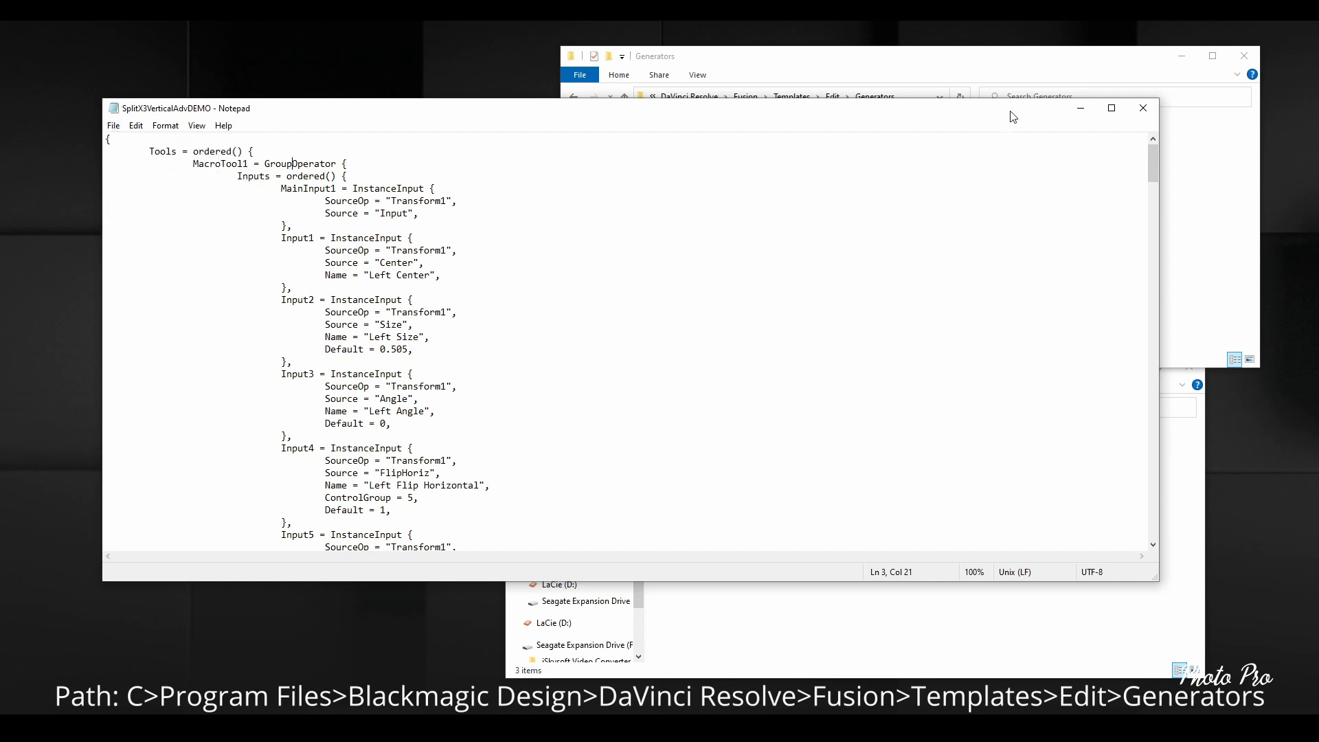
click(1143, 108)
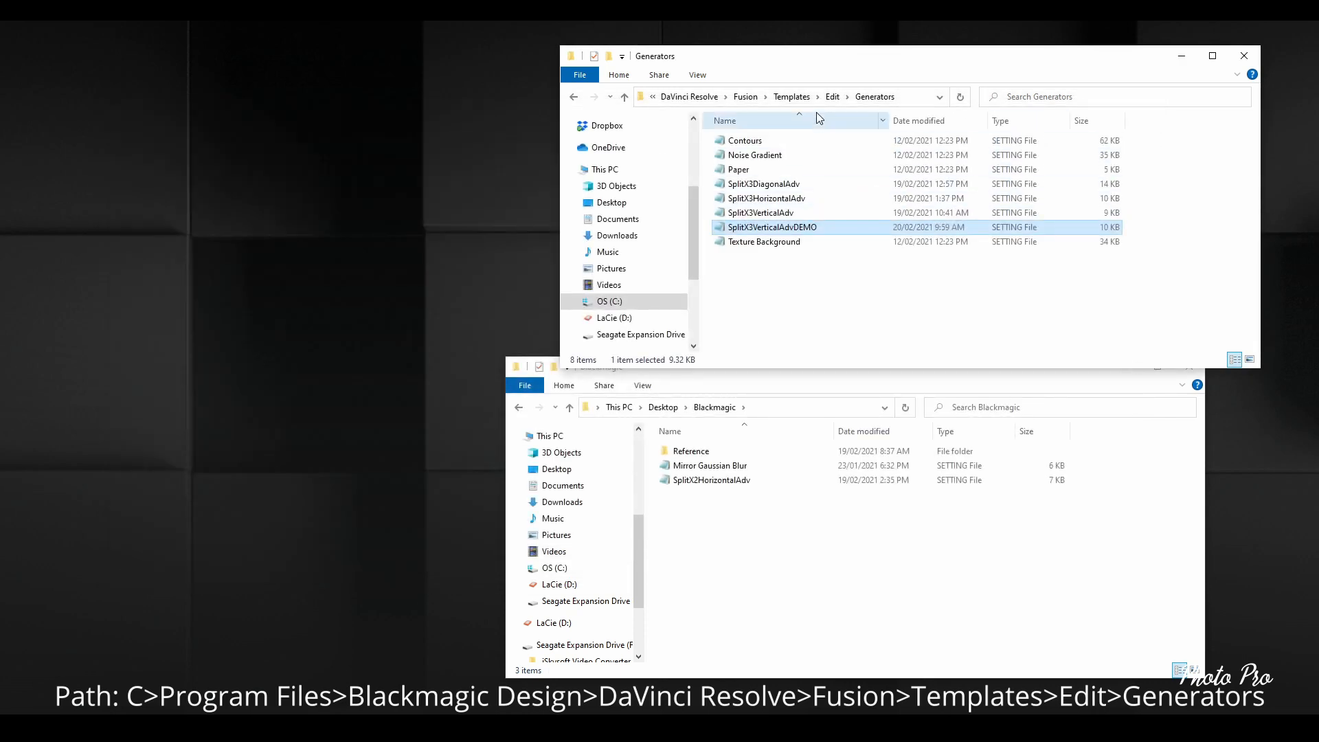
Close the Generators and Blackmagic folder windows.
drag(837, 60, 699, 64)
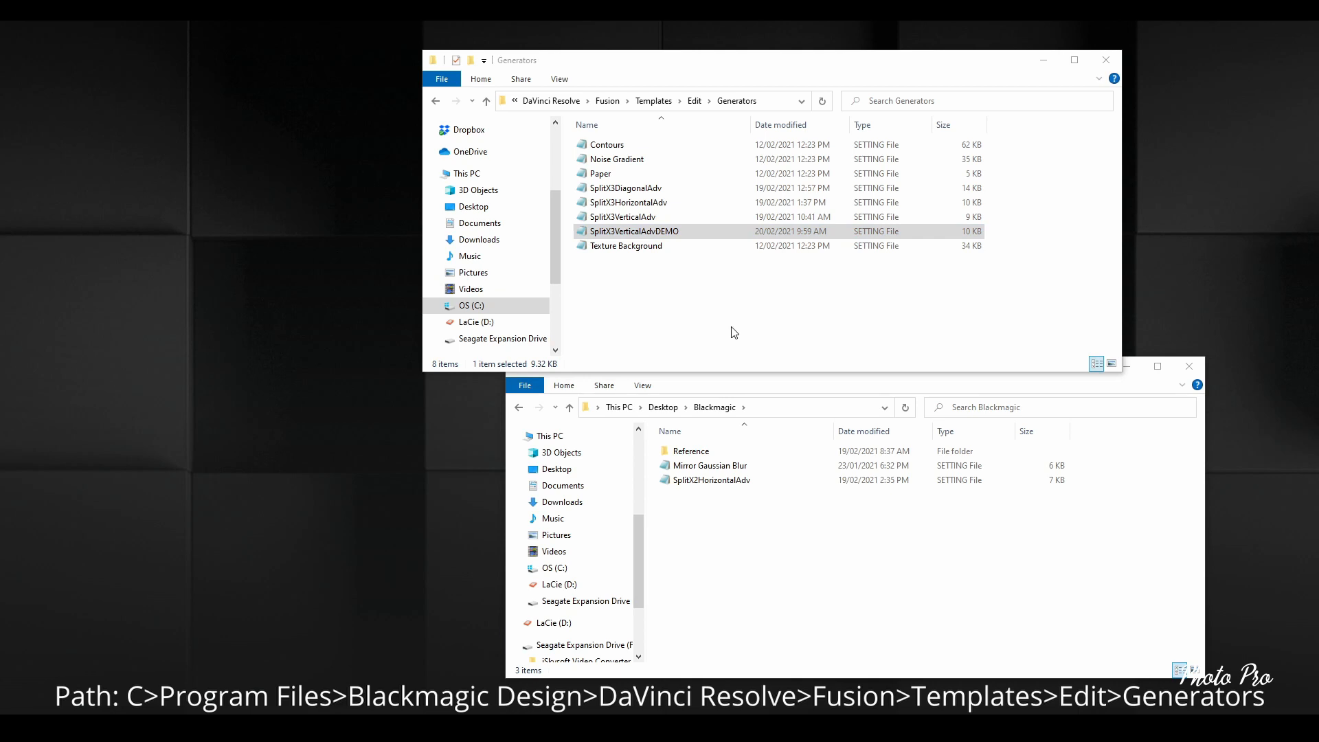
click(1105, 61)
click(1189, 366)
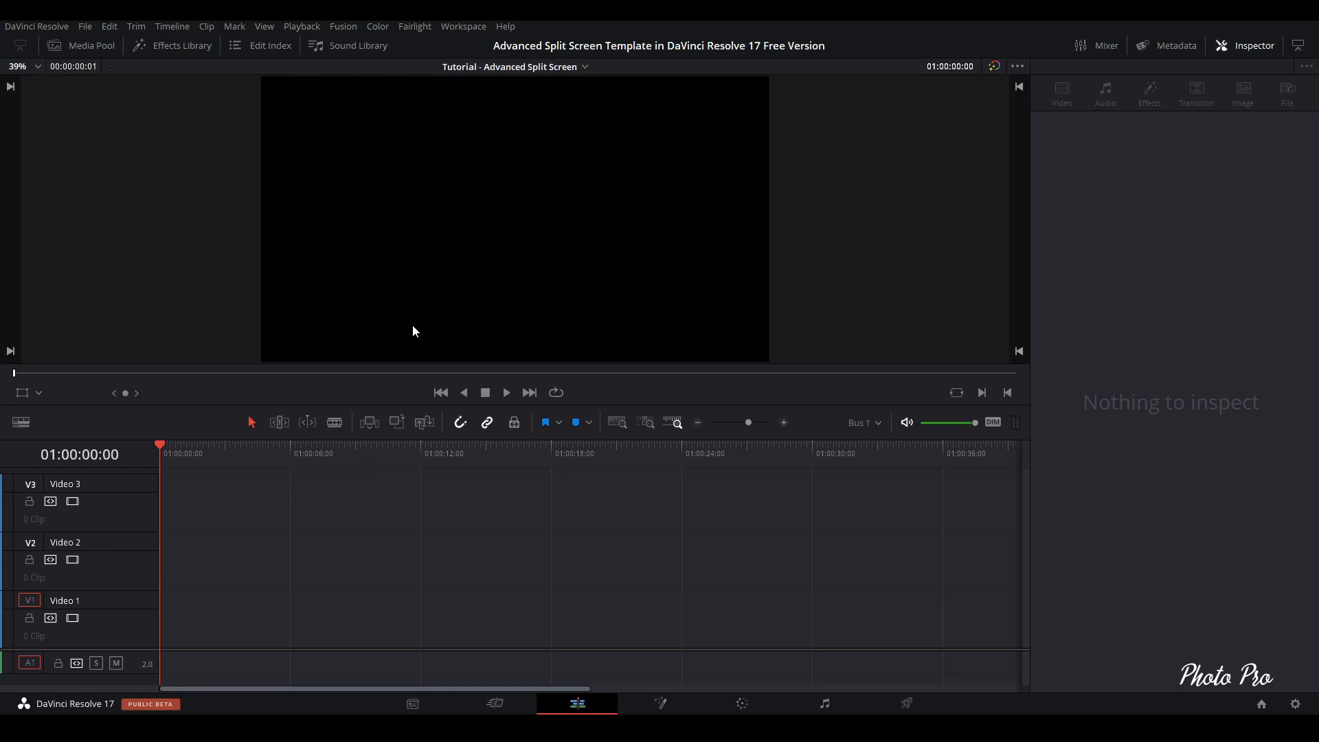
In DaVinci Resolve, add the SplitX3VerticalAdvDEMO Fusion generator at the start of the Video 1 track and open the clip in Fusion.
click(164, 47)
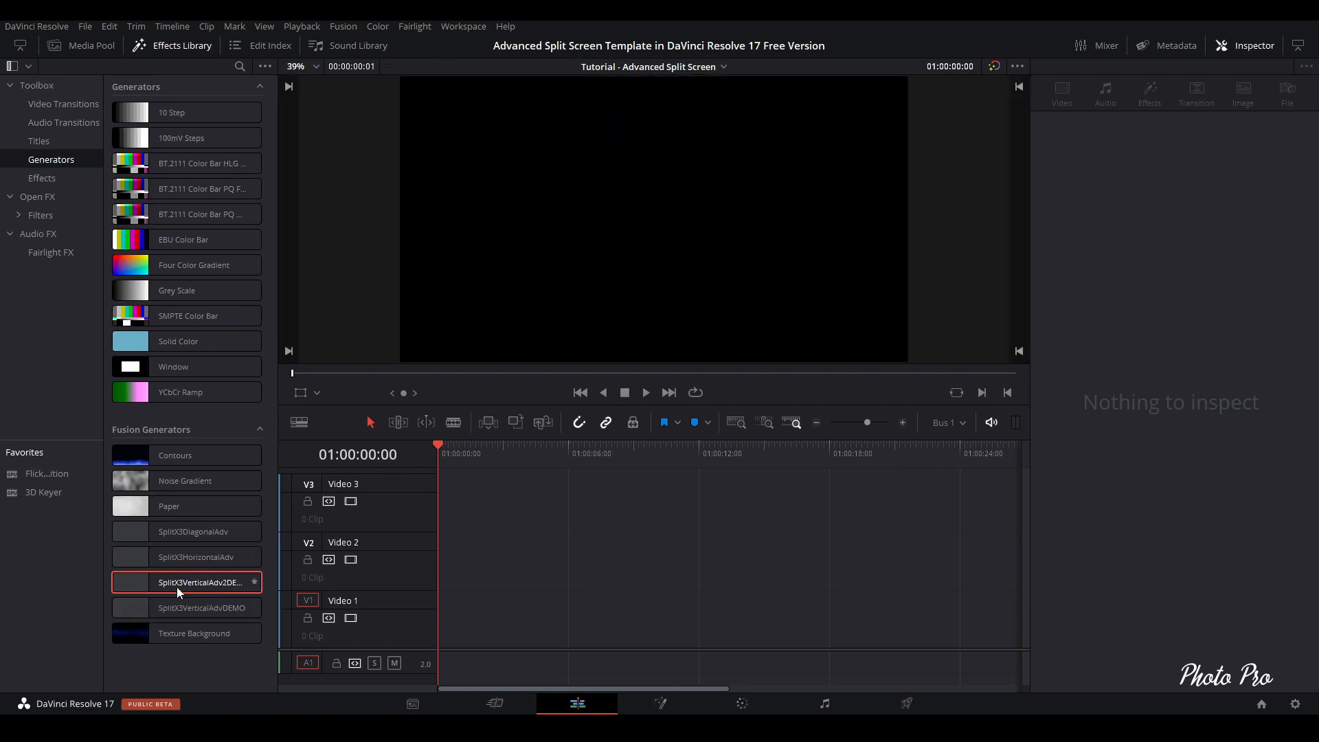
click(201, 614)
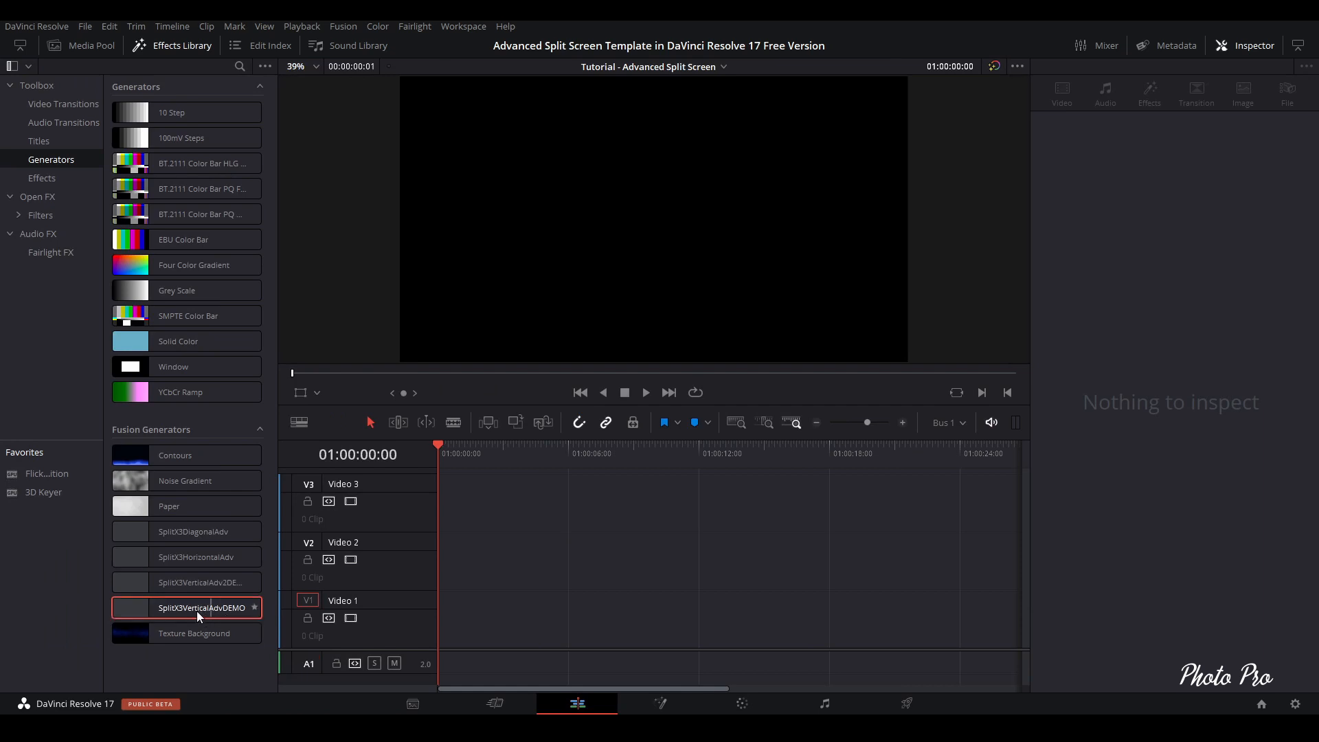
drag(188, 613, 445, 637)
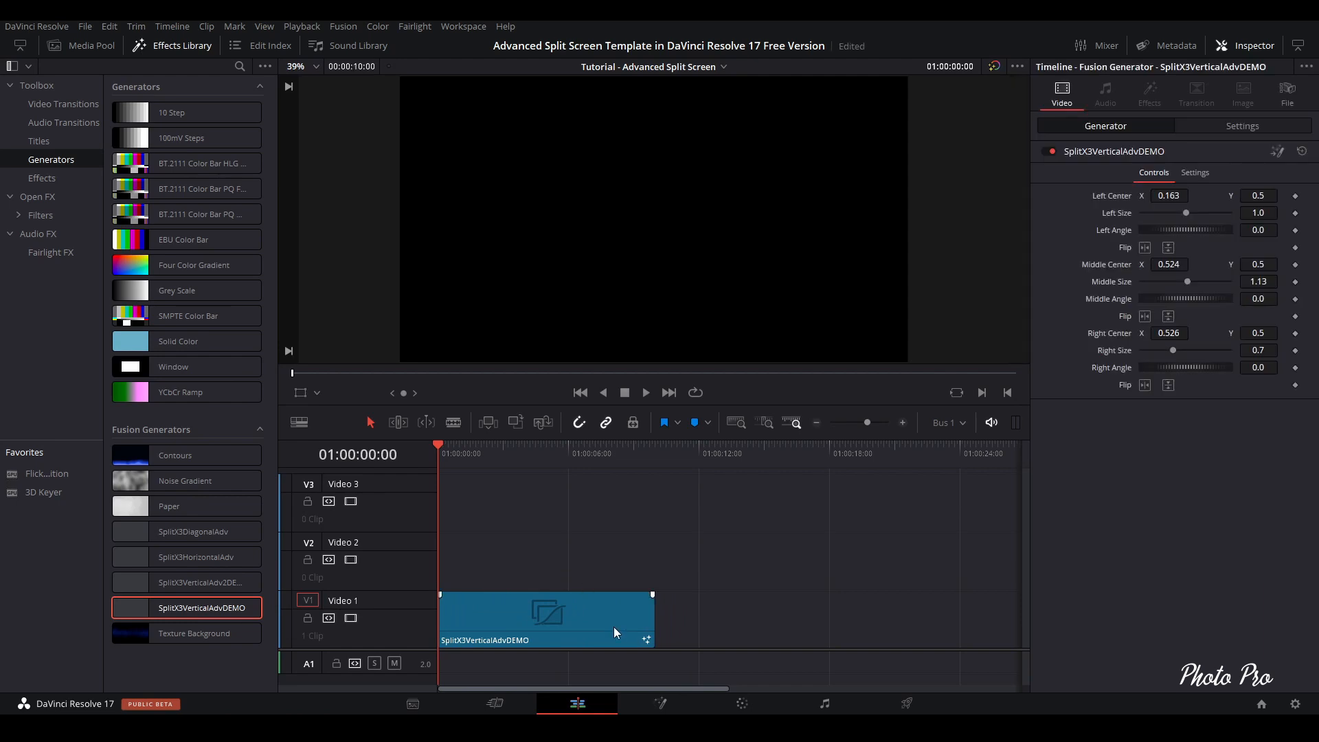
click(591, 633)
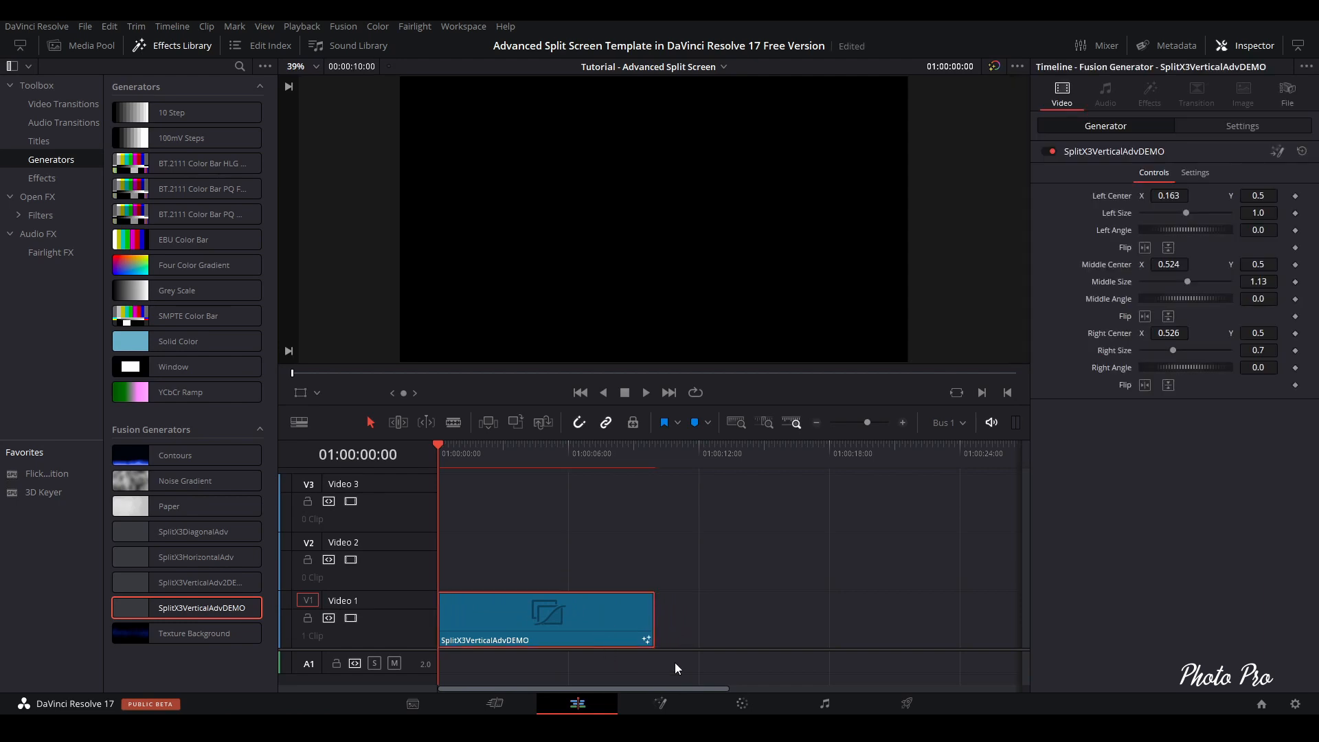
click(660, 703)
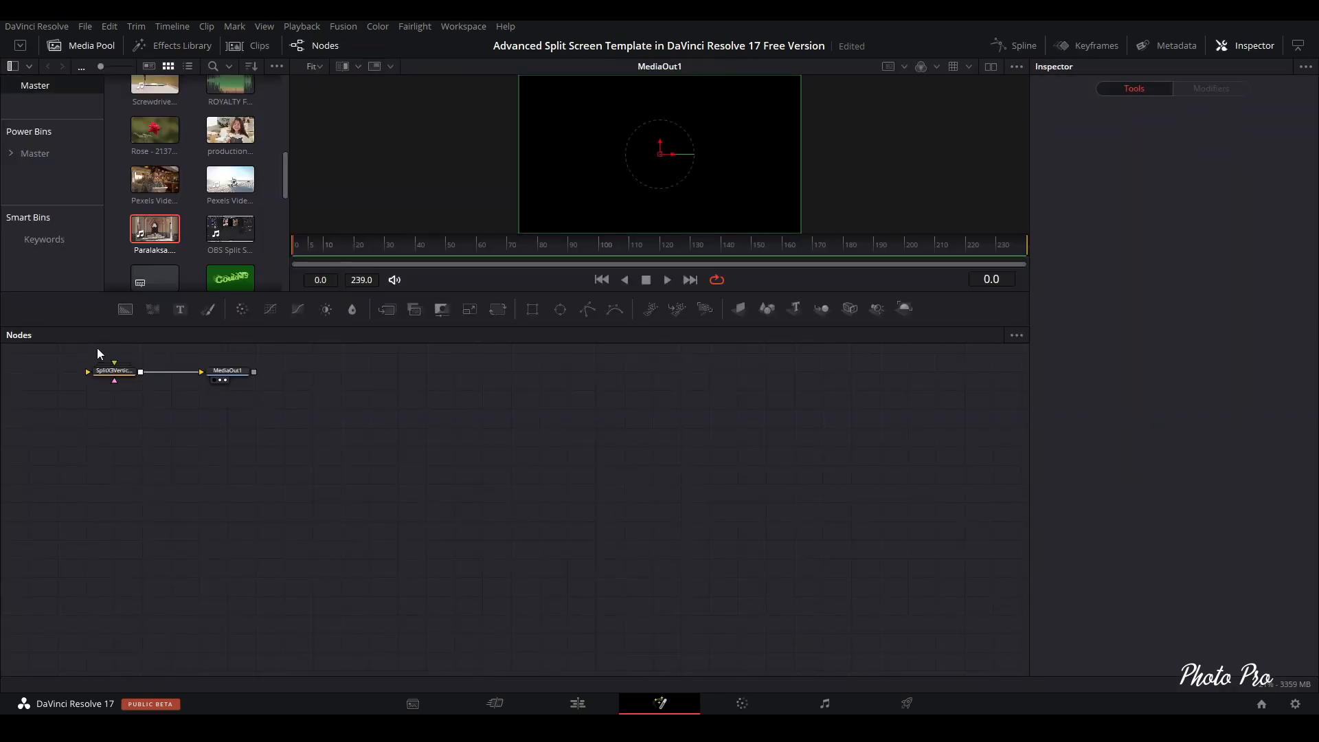
Add the Pexels café video, production ID_5197623.mp4 and Paralaksa.mp4 as nodes and connect them to the split node's left, middle and right inputs respectively.
drag(81, 349, 581, 487)
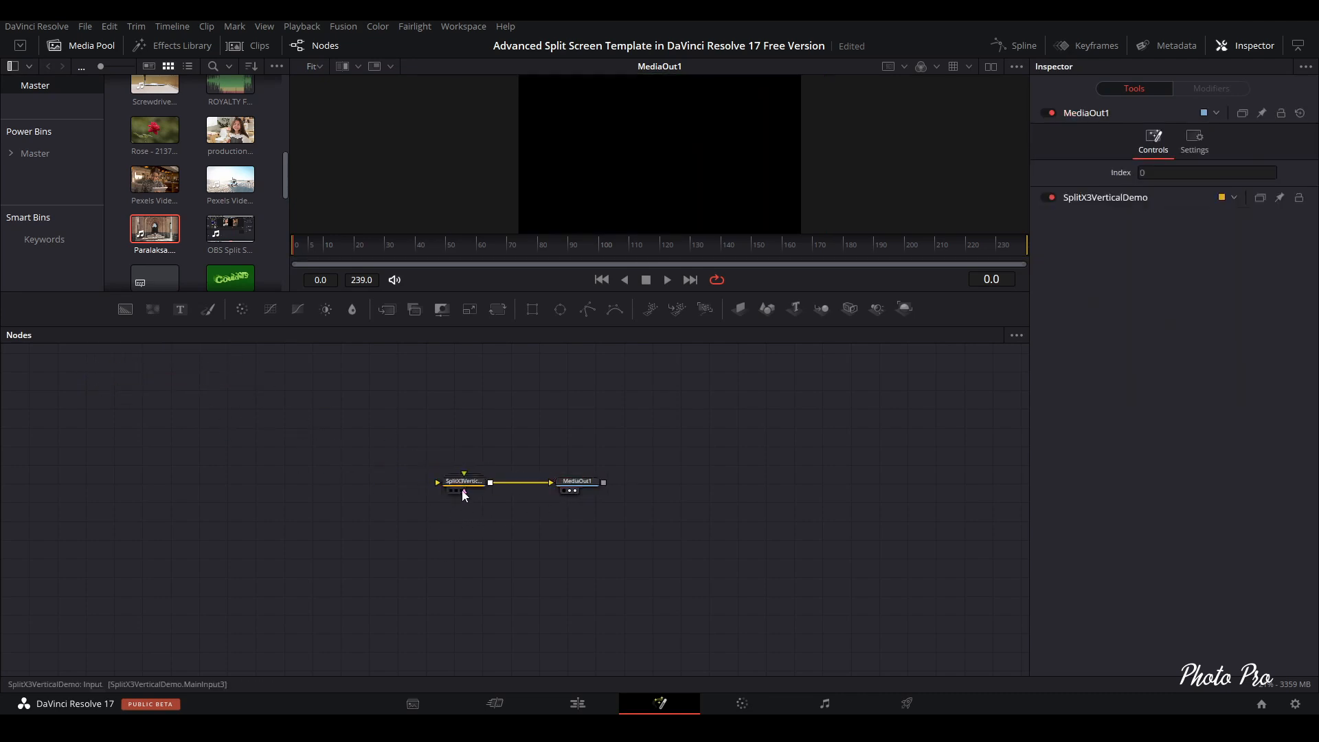
drag(461, 483, 436, 491)
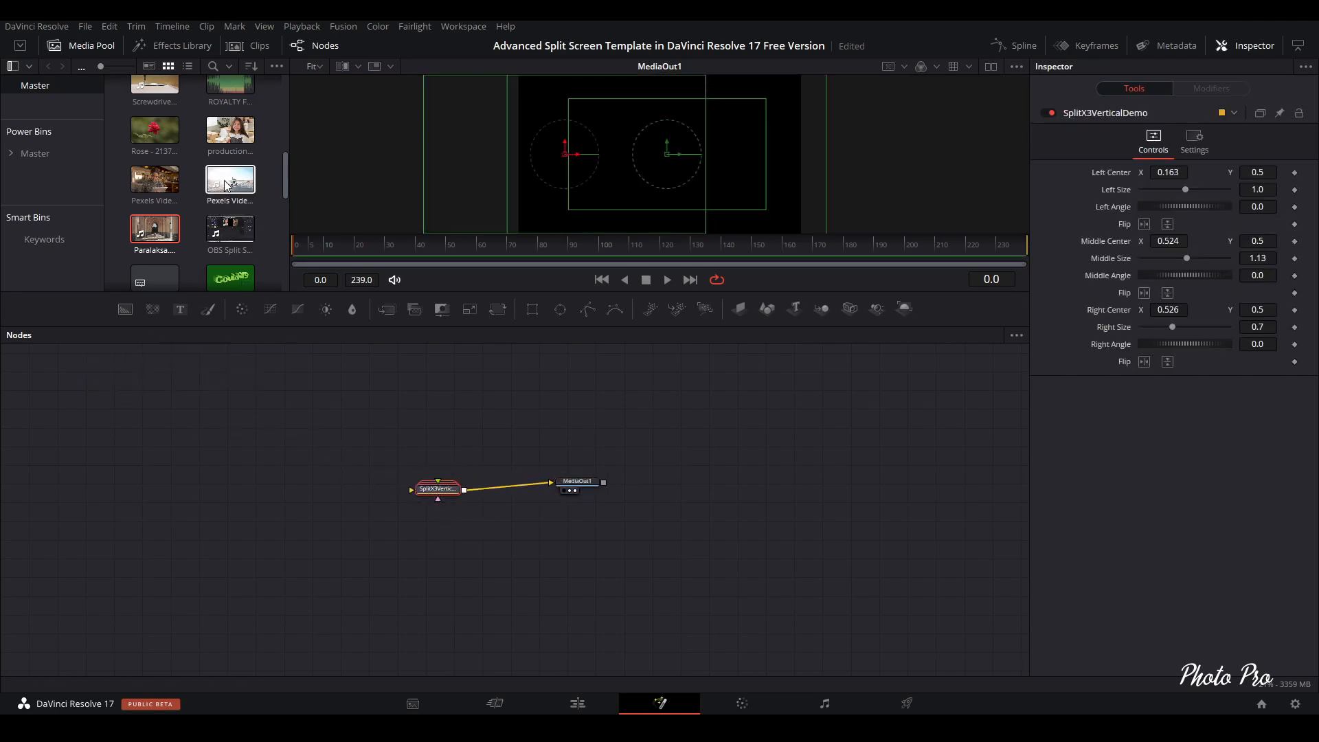
drag(230, 131, 380, 441)
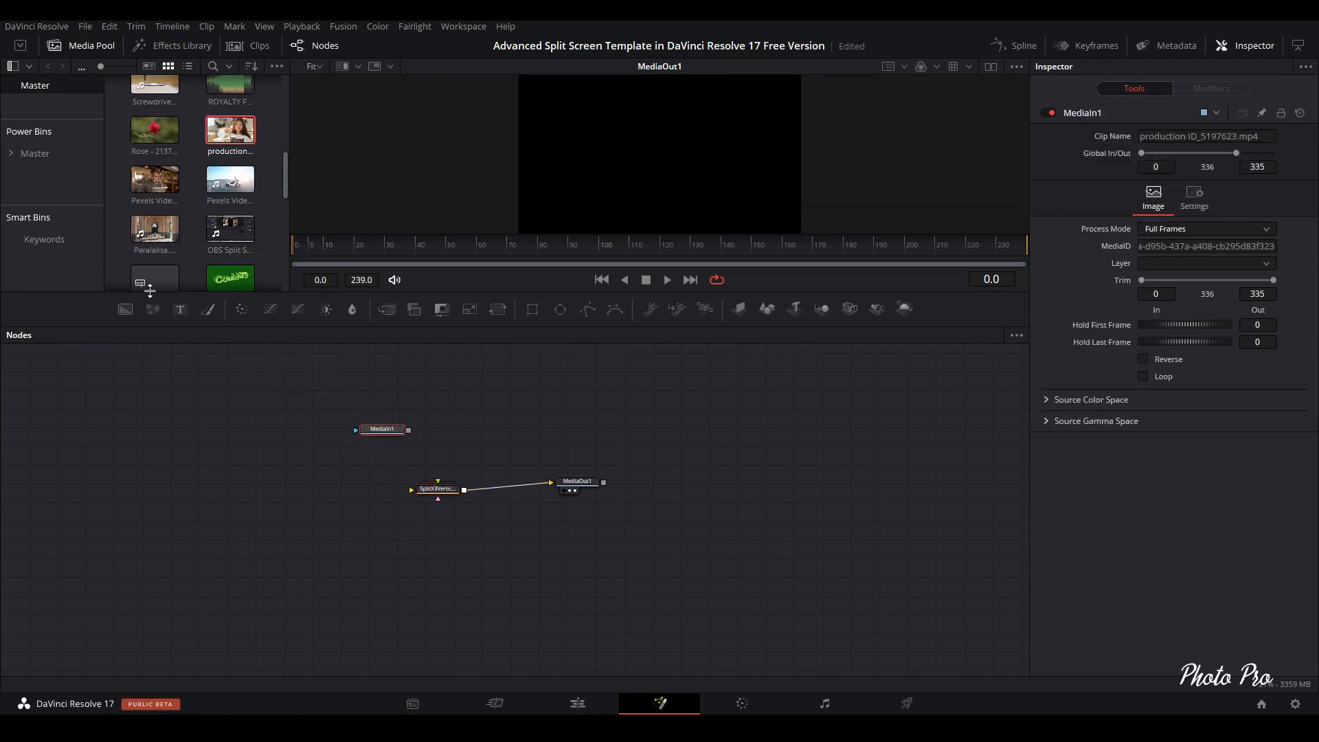
drag(154, 179, 323, 495)
drag(155, 231, 439, 500)
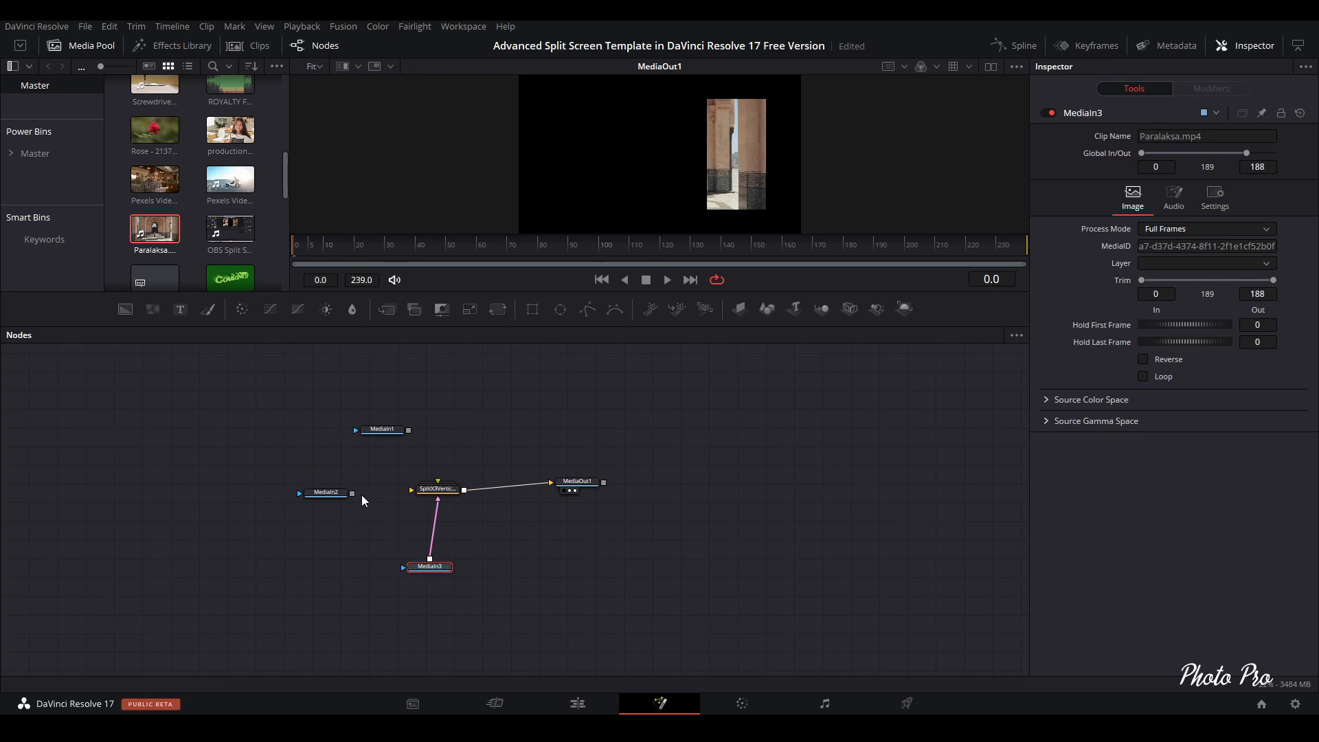
drag(351, 494, 411, 490)
drag(409, 431, 439, 489)
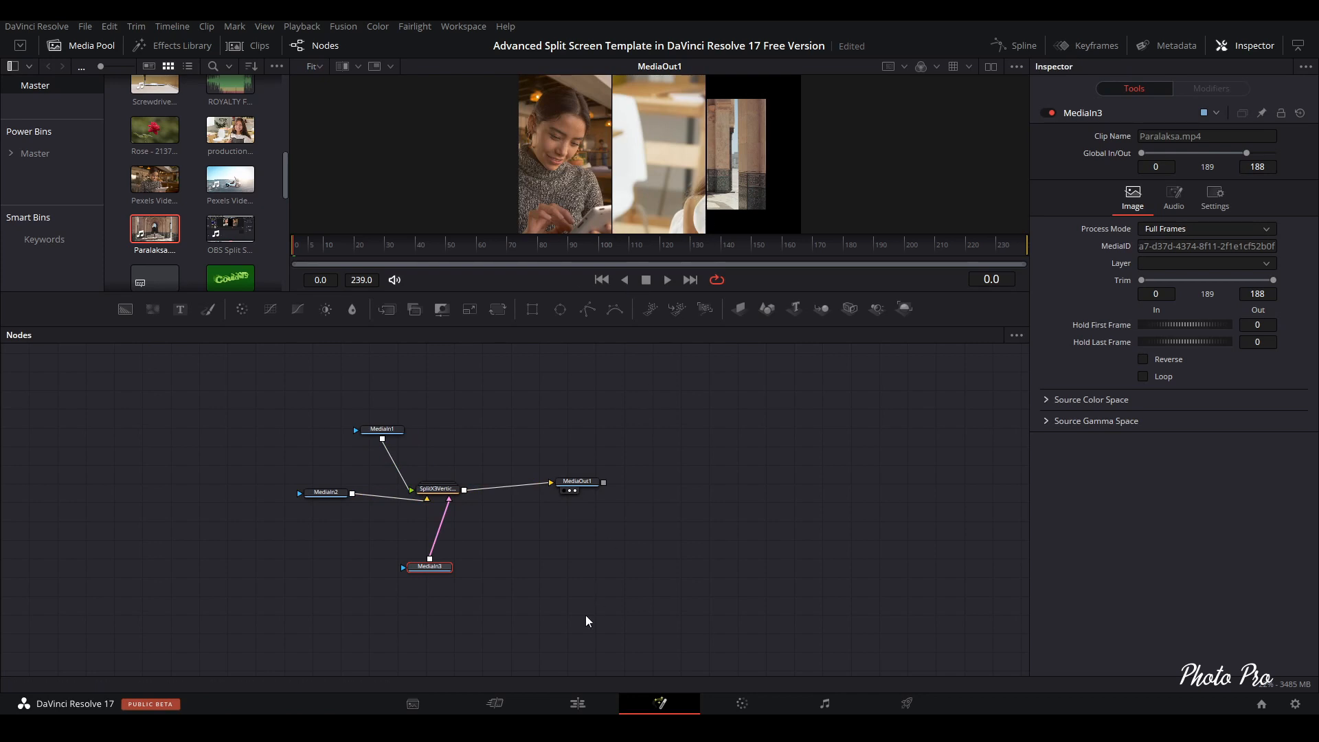
Return to the Edit page and set the generator's Left Center X to 0.199.
click(577, 703)
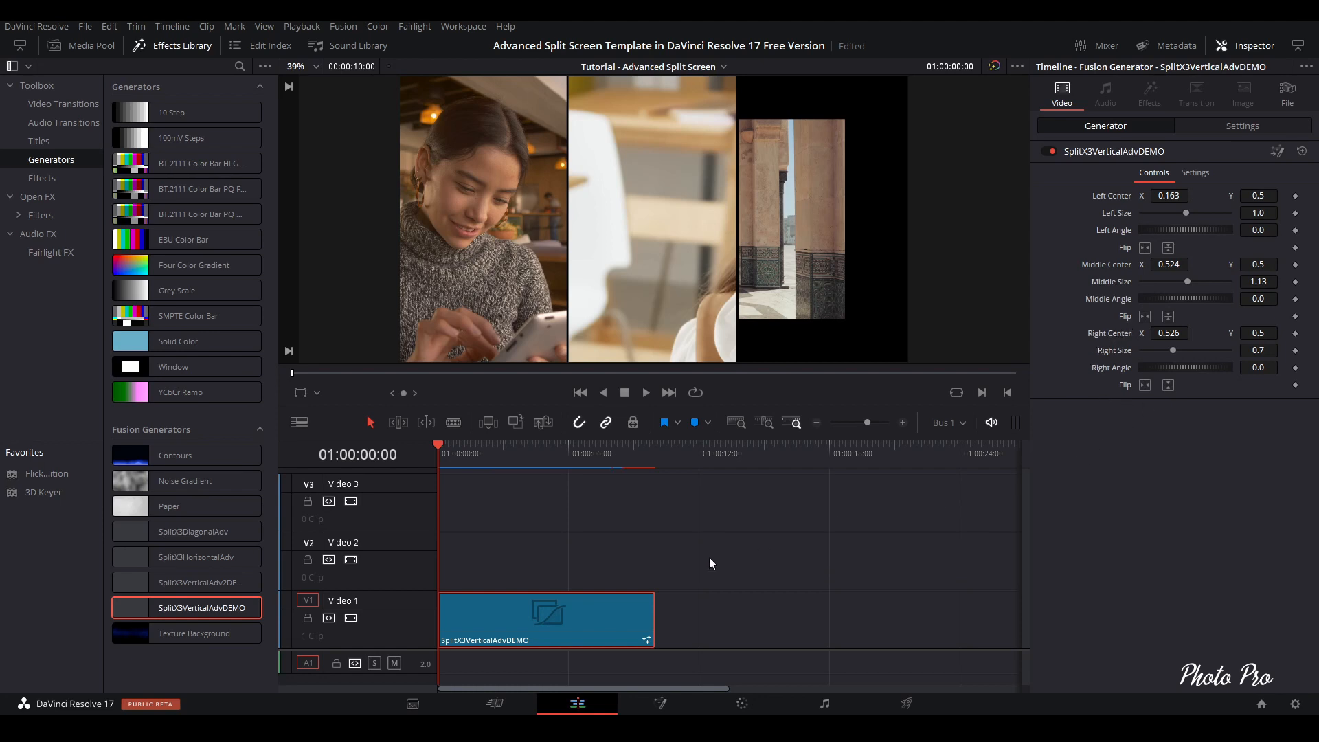
drag(1187, 212, 1186, 212)
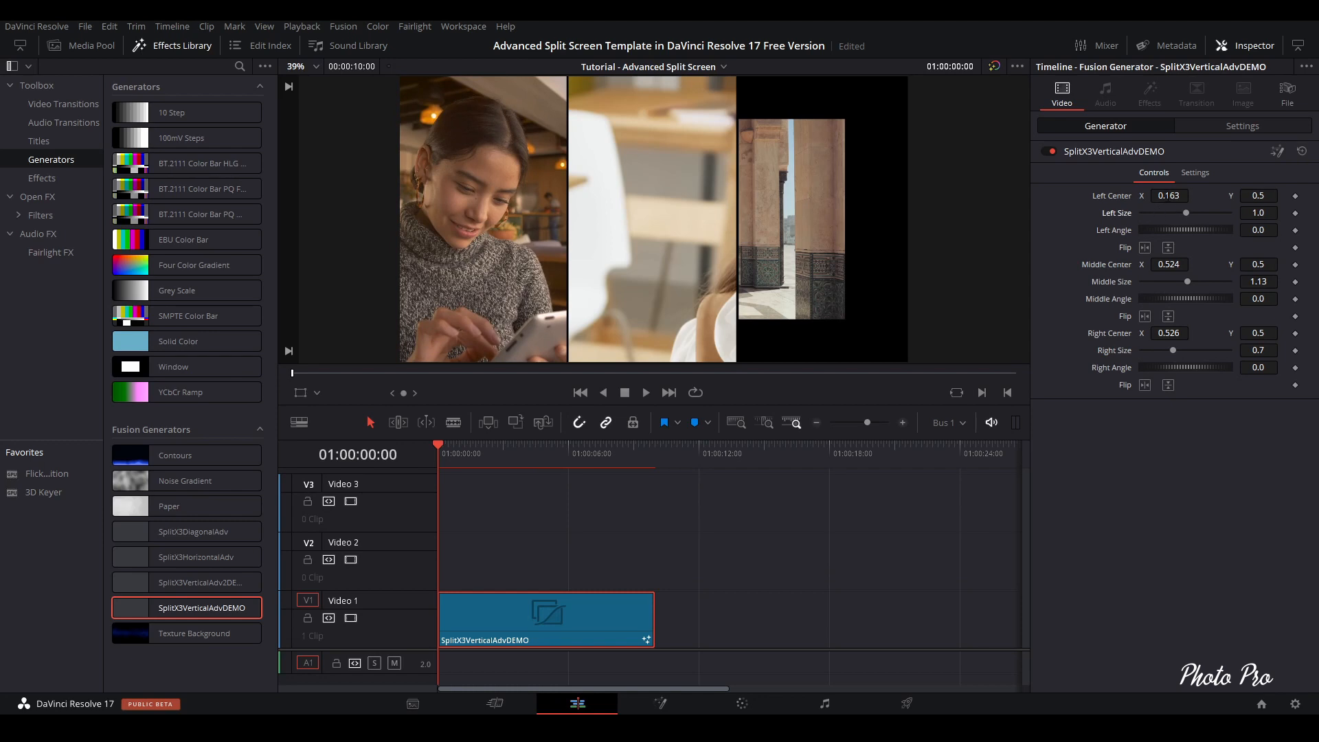
drag(1167, 197, 1177, 196)
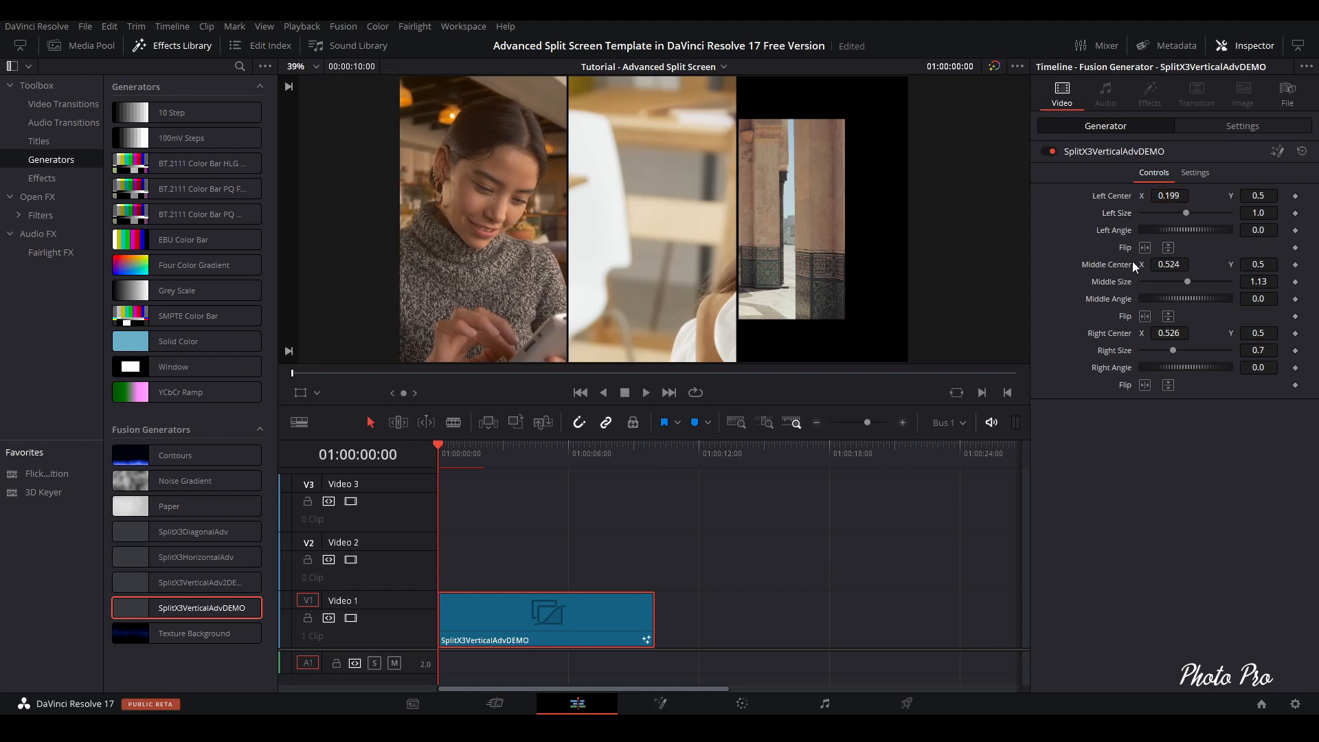
Set Middle Size to 0.5, flip the middle panel horizontally with Center X 0.608, and set Right Size to 1.13 with Center X 0.83.
drag(1186, 283, 1154, 283)
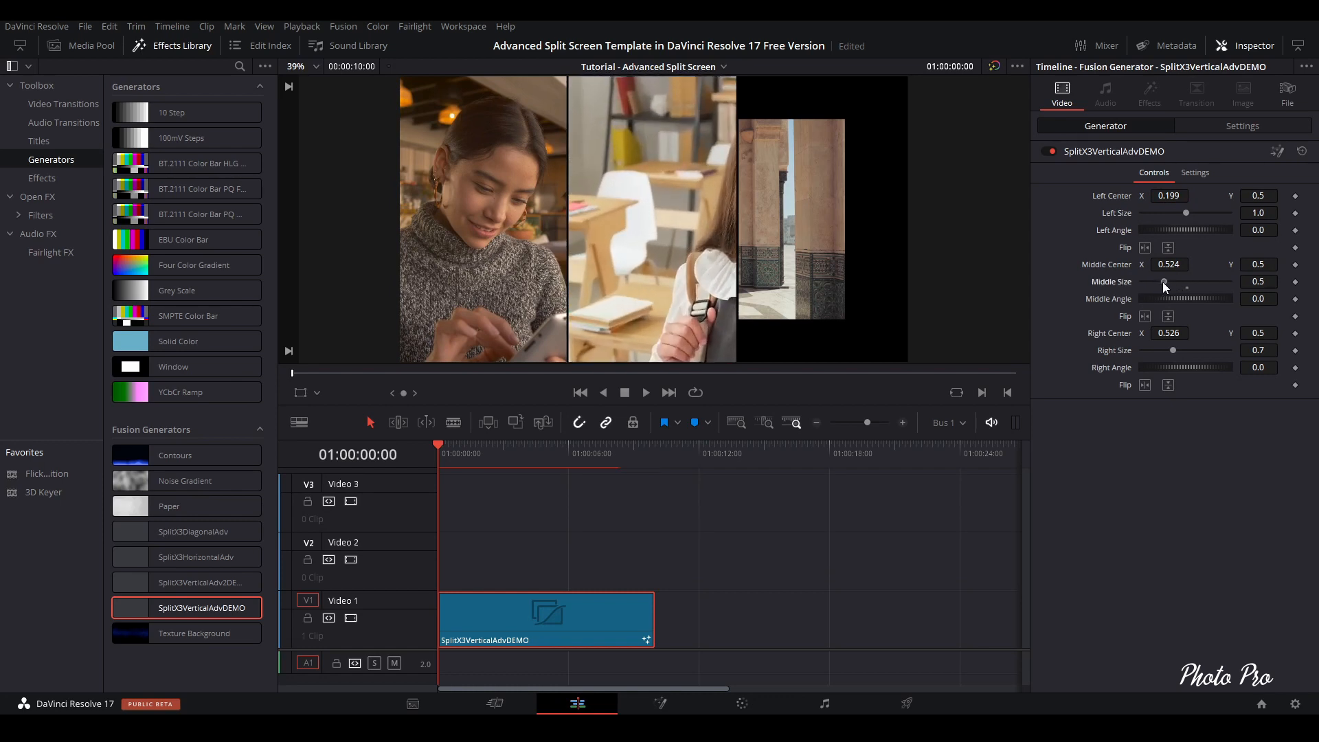
drag(1168, 264, 1136, 264)
click(1144, 316)
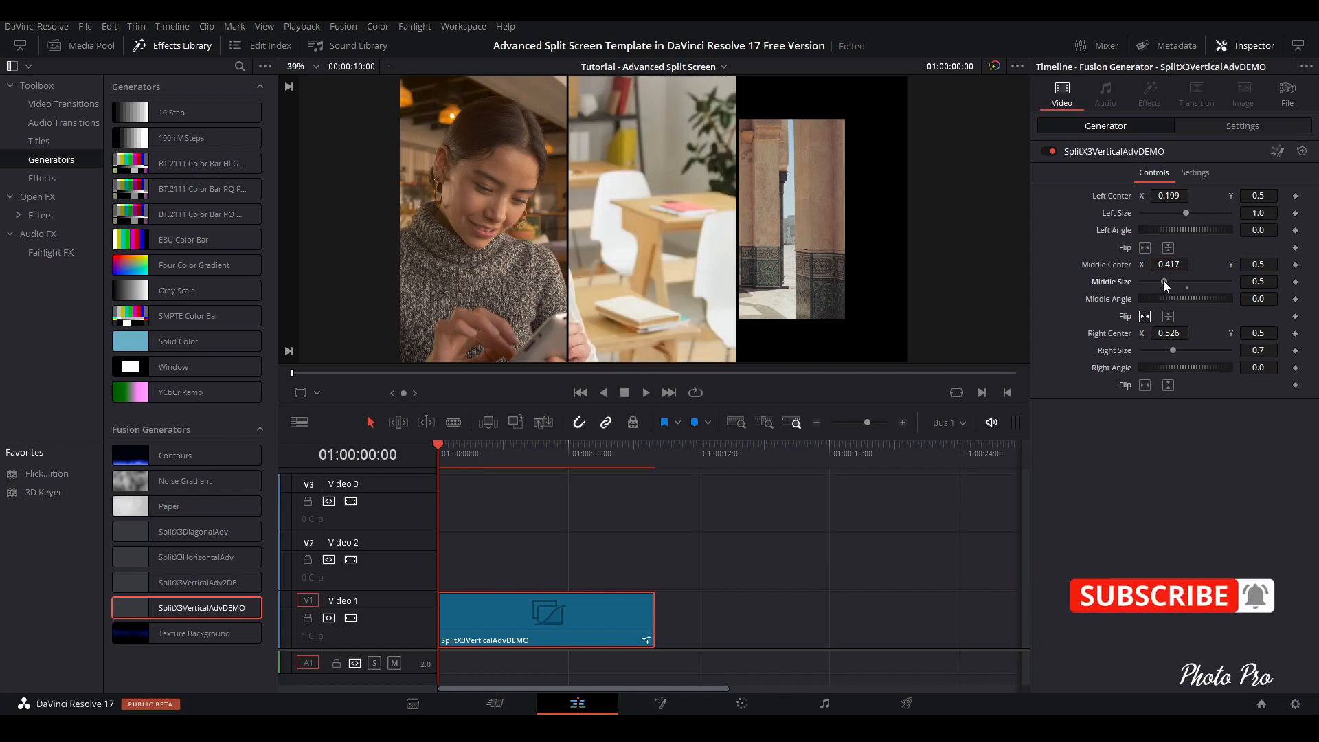
drag(1169, 263, 1231, 264)
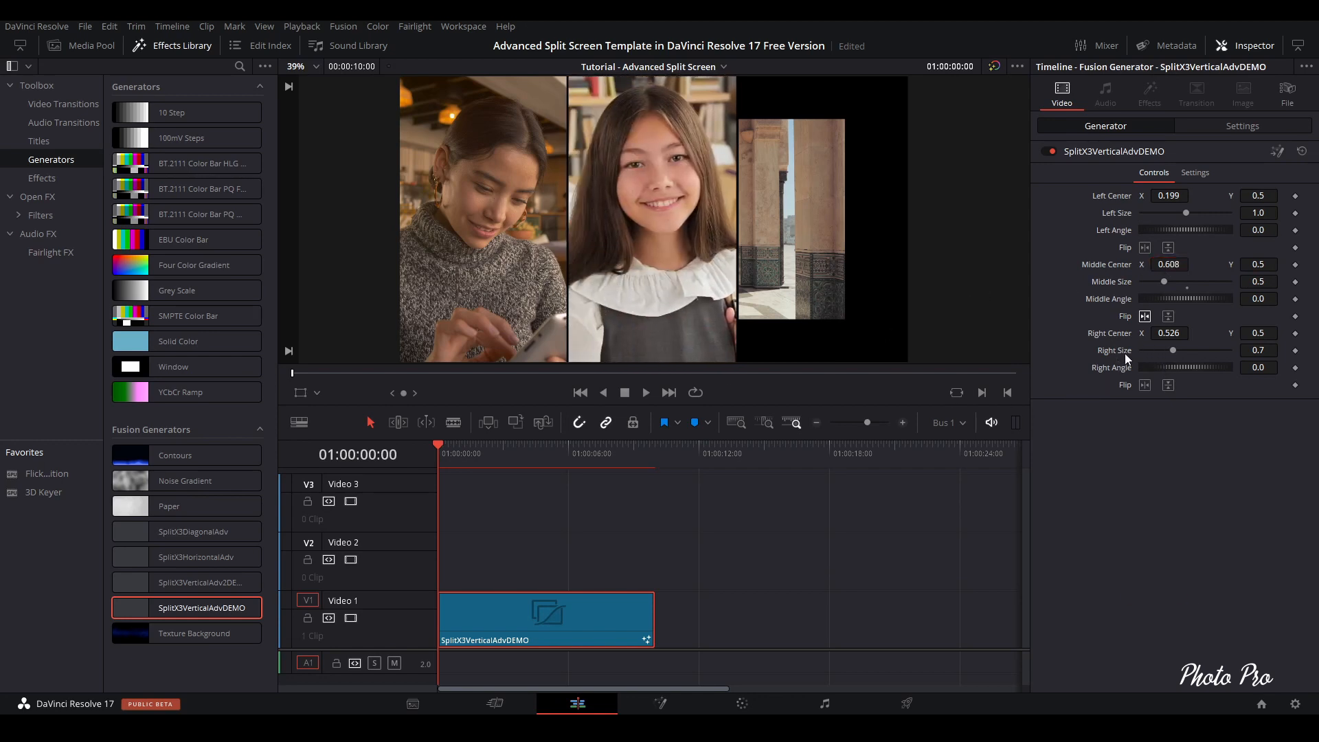
drag(1171, 351, 1259, 334)
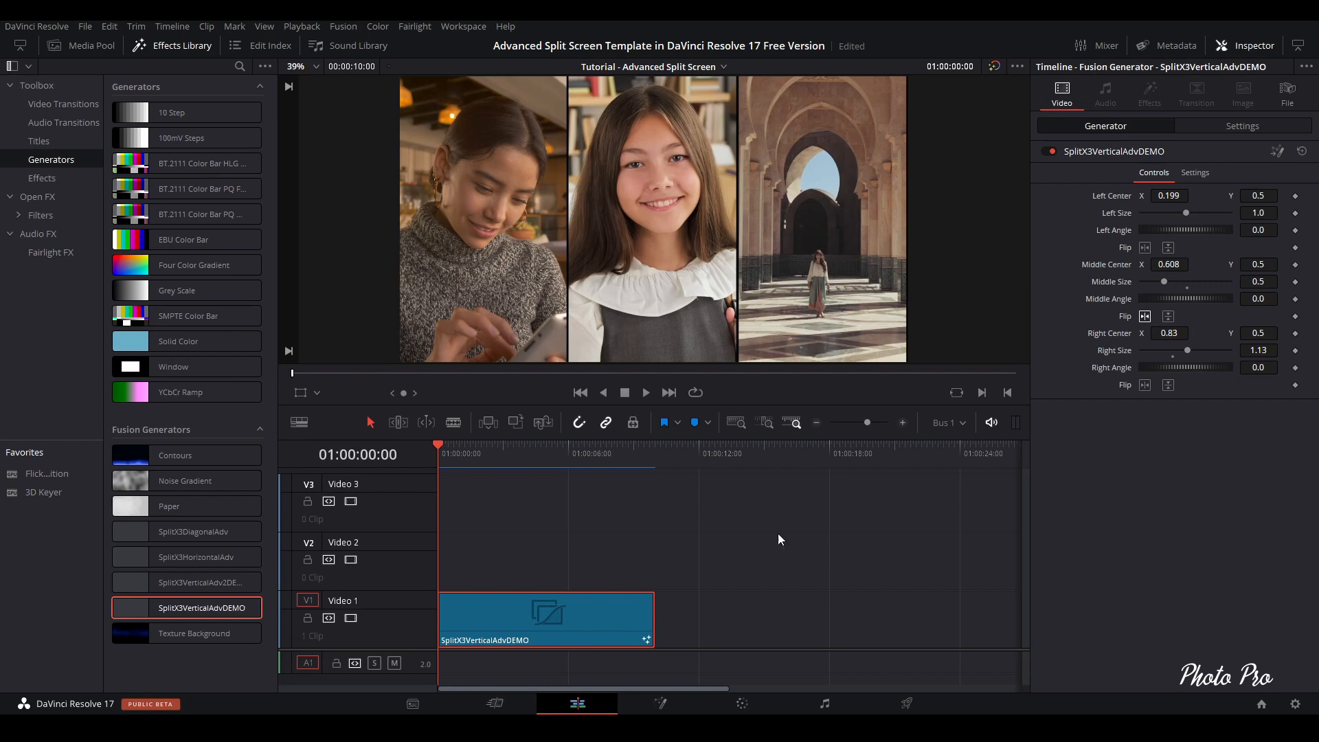
Replace the timeline clip with the SplitX3VerticalAdv2DEMO generator at the start of Video 1 and open it in Fusion.
key(Delete)
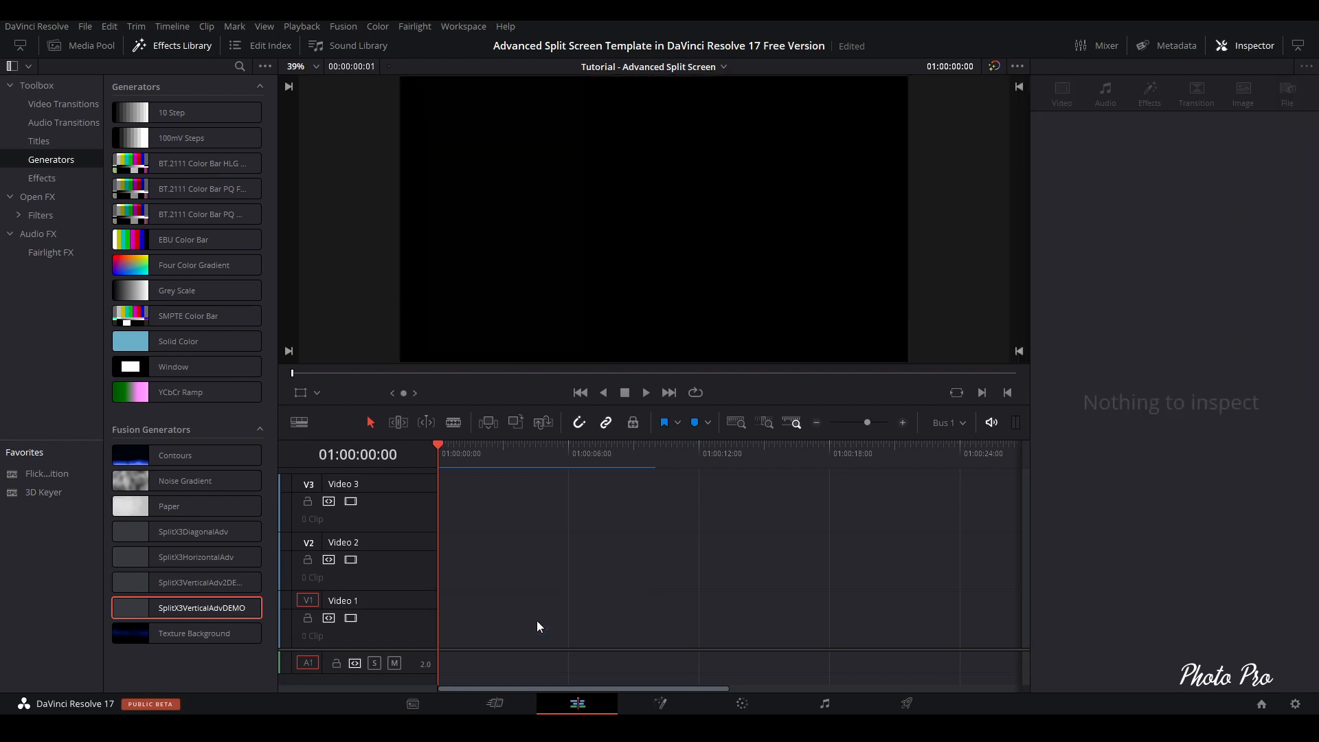
drag(210, 587, 464, 642)
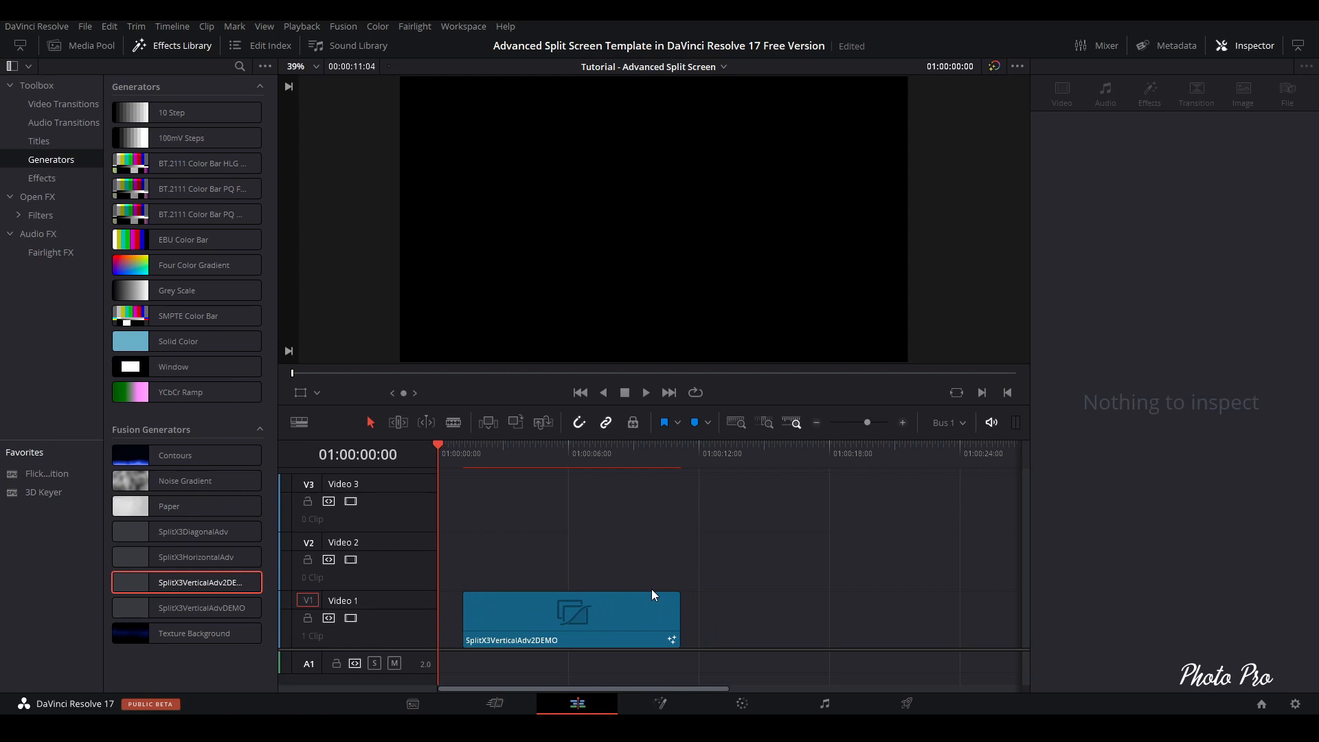
drag(625, 620, 524, 619)
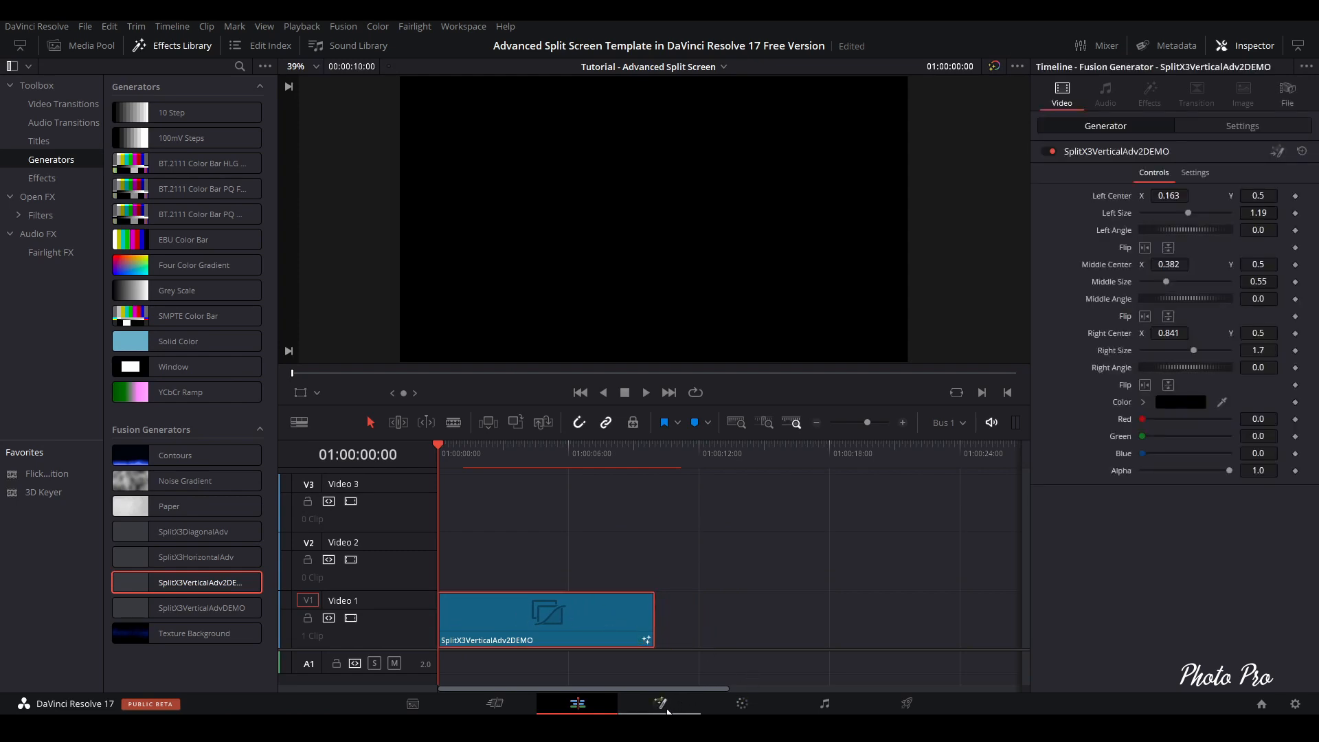
click(659, 703)
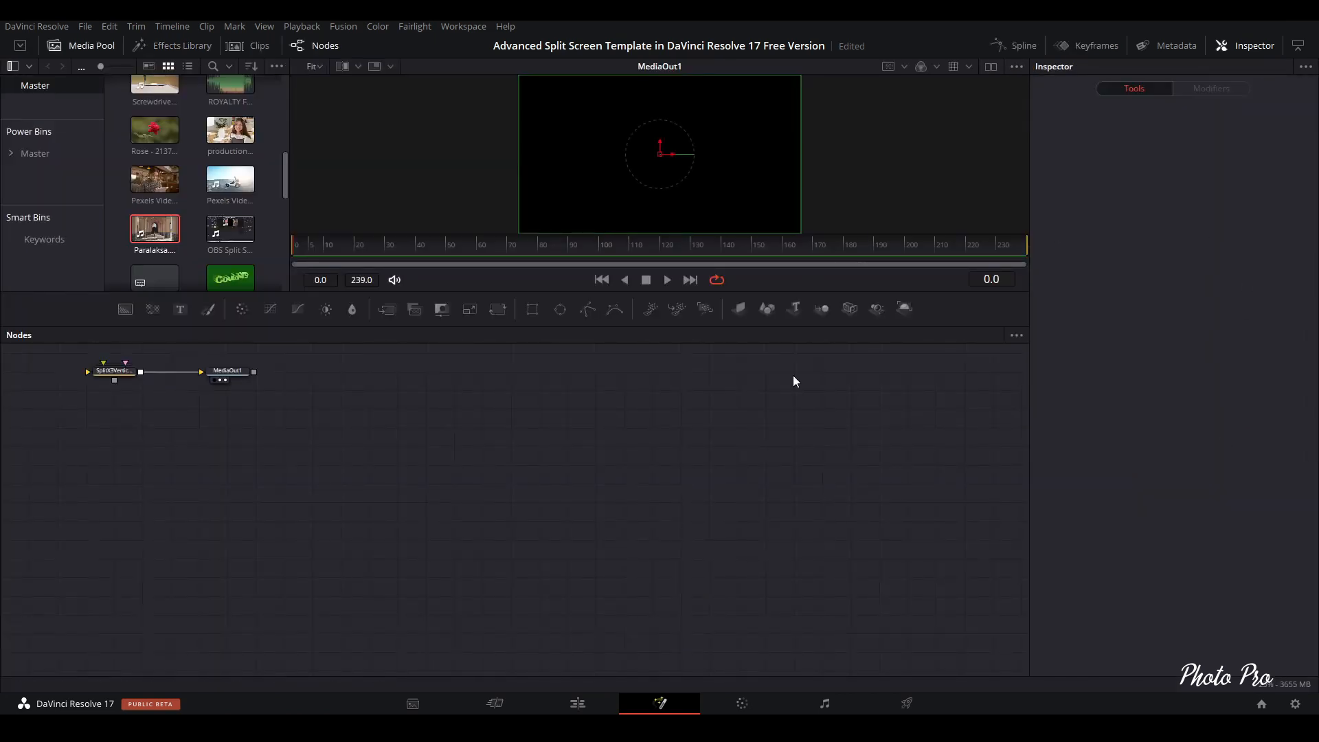
Add Paralaksa.mp4, the Pexels café video and production ID_5197623.mp4, connecting them respectively to the left, middle and right inputs of the SplitX3VerticalAdv2DEMO node.
drag(66, 352, 267, 423)
drag(237, 375, 493, 492)
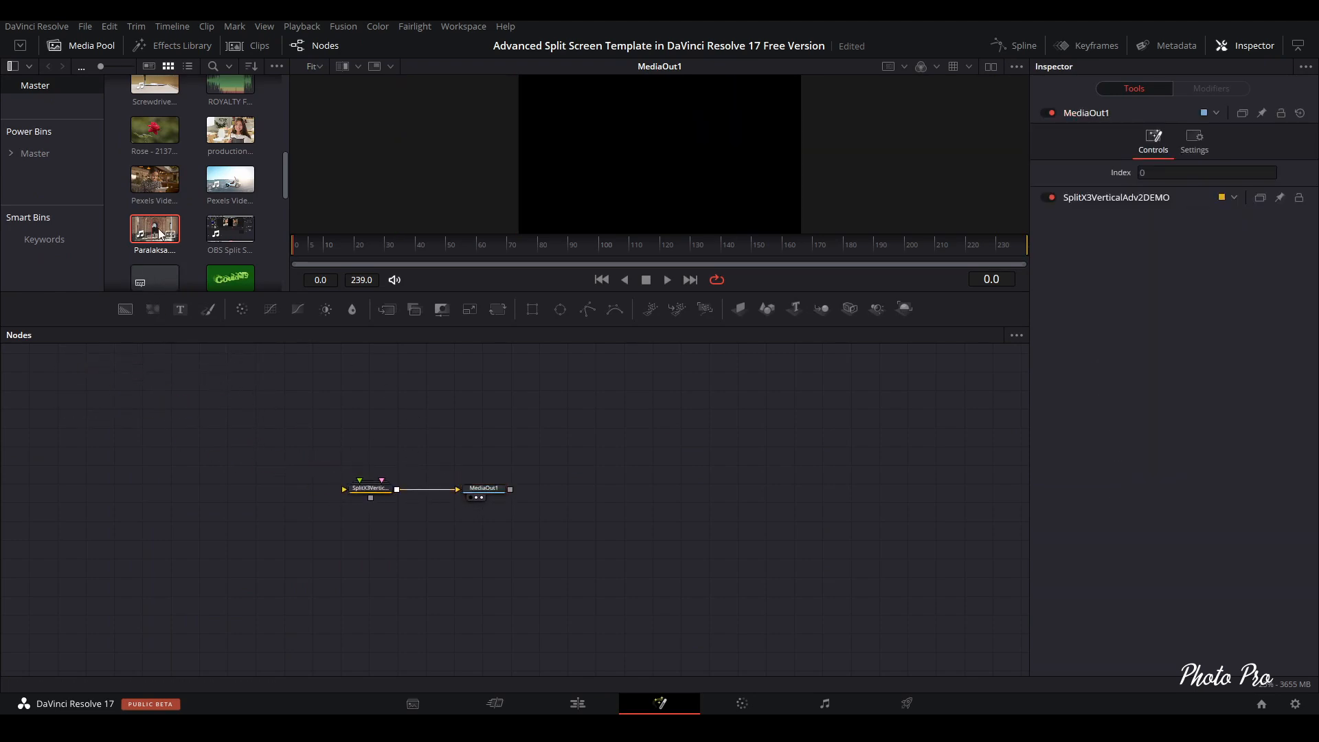
drag(230, 131, 351, 426)
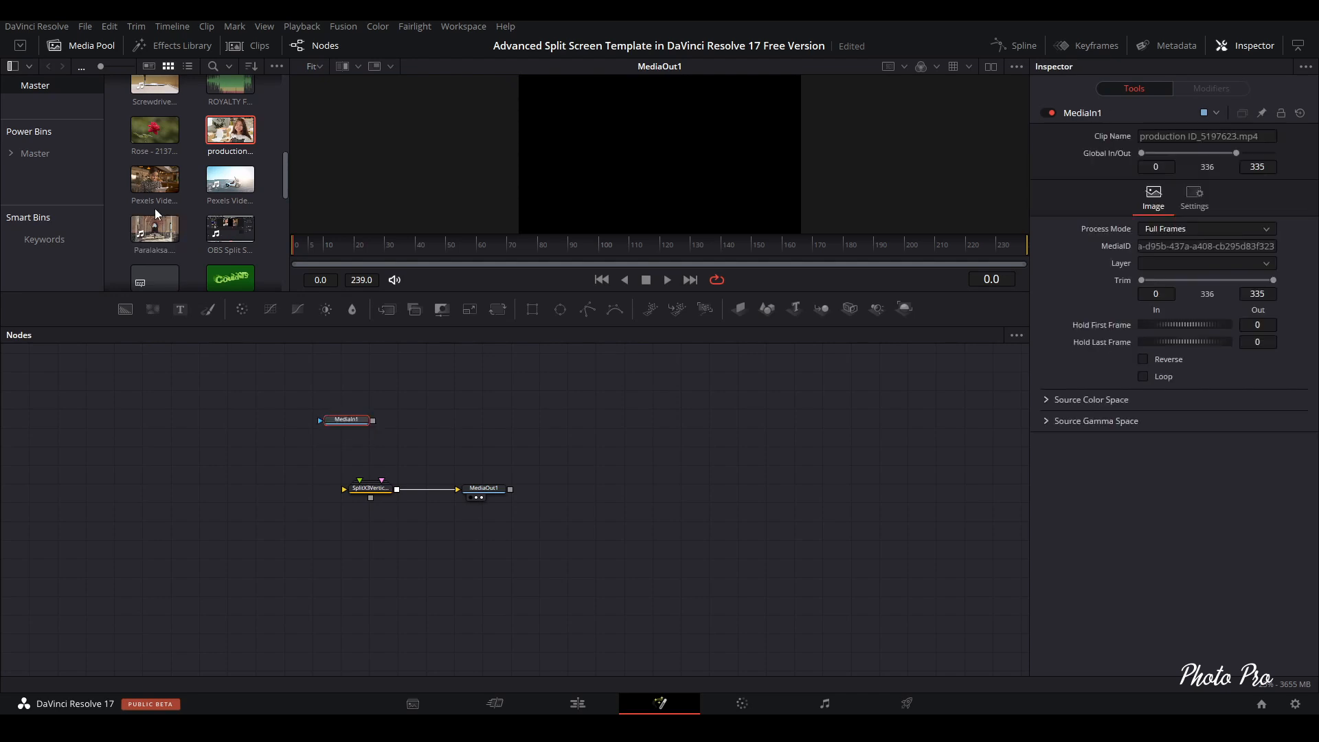
drag(163, 193, 265, 427)
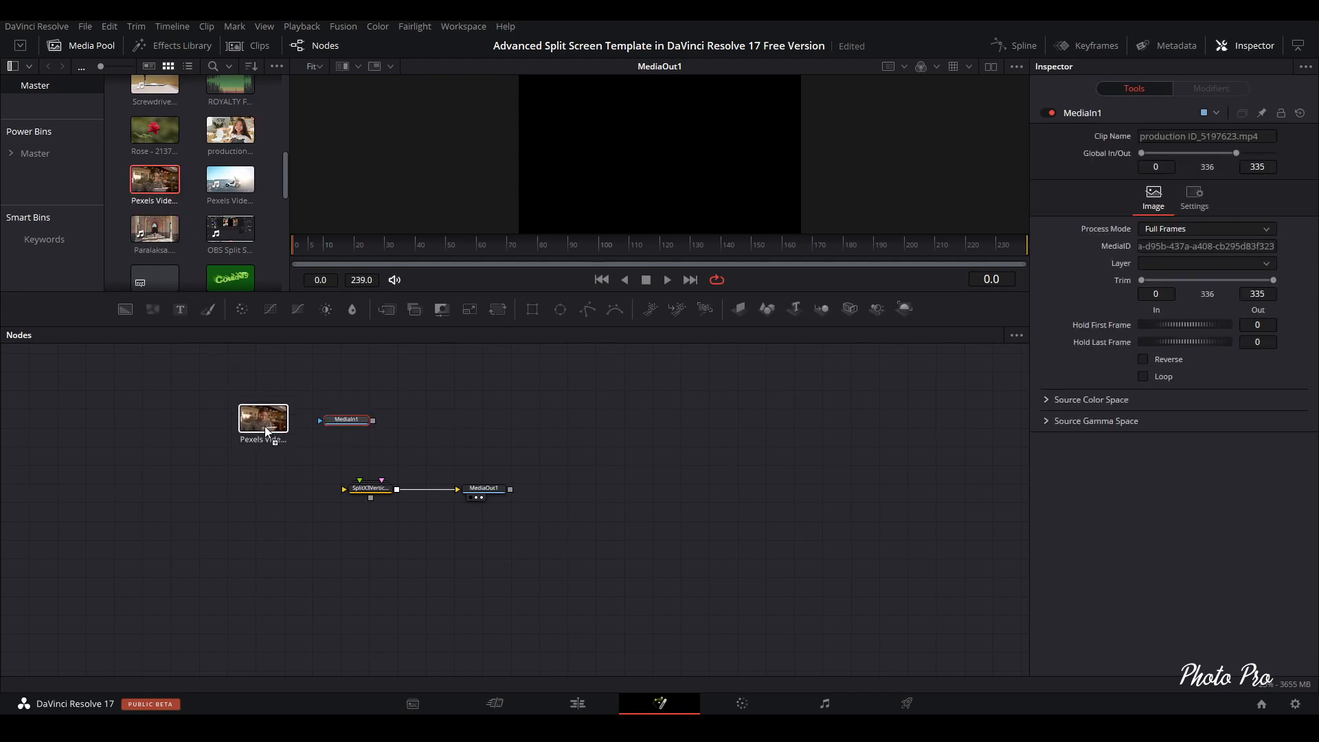
drag(273, 500, 273, 500)
drag(155, 229, 382, 496)
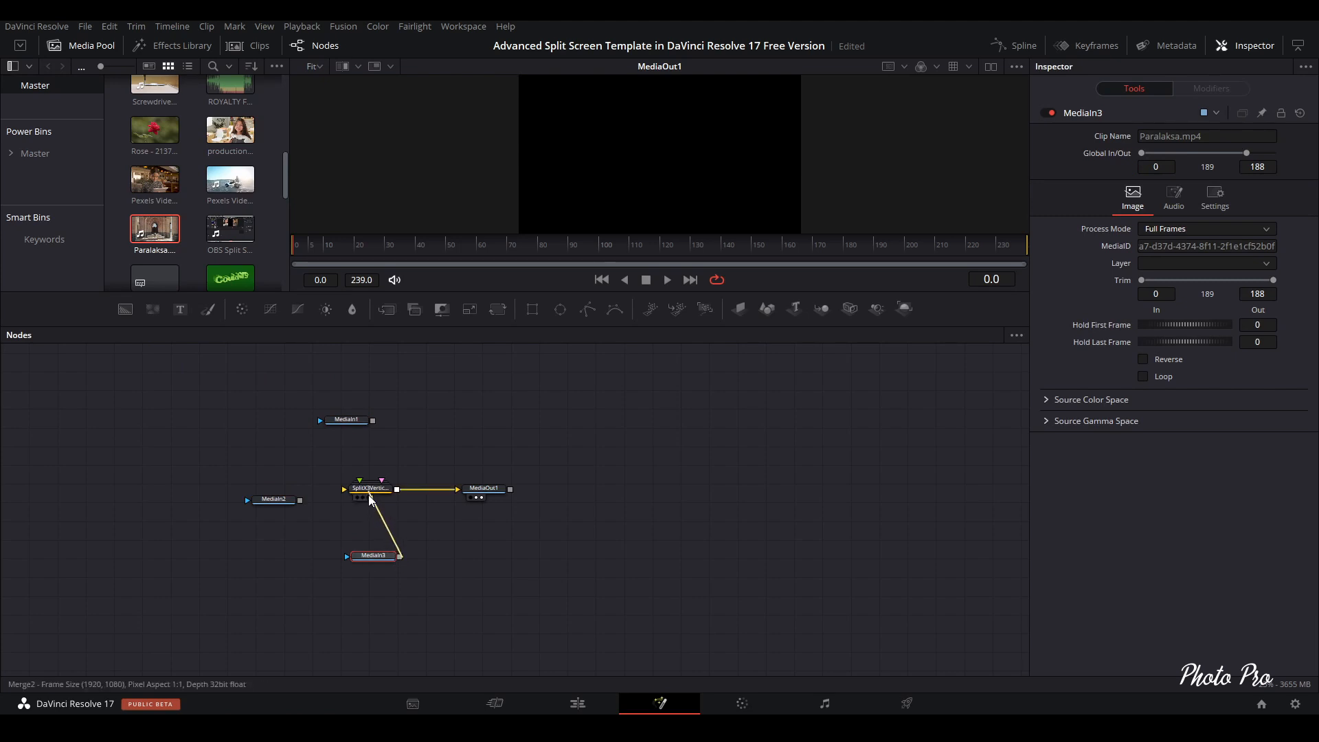
drag(299, 500, 344, 489)
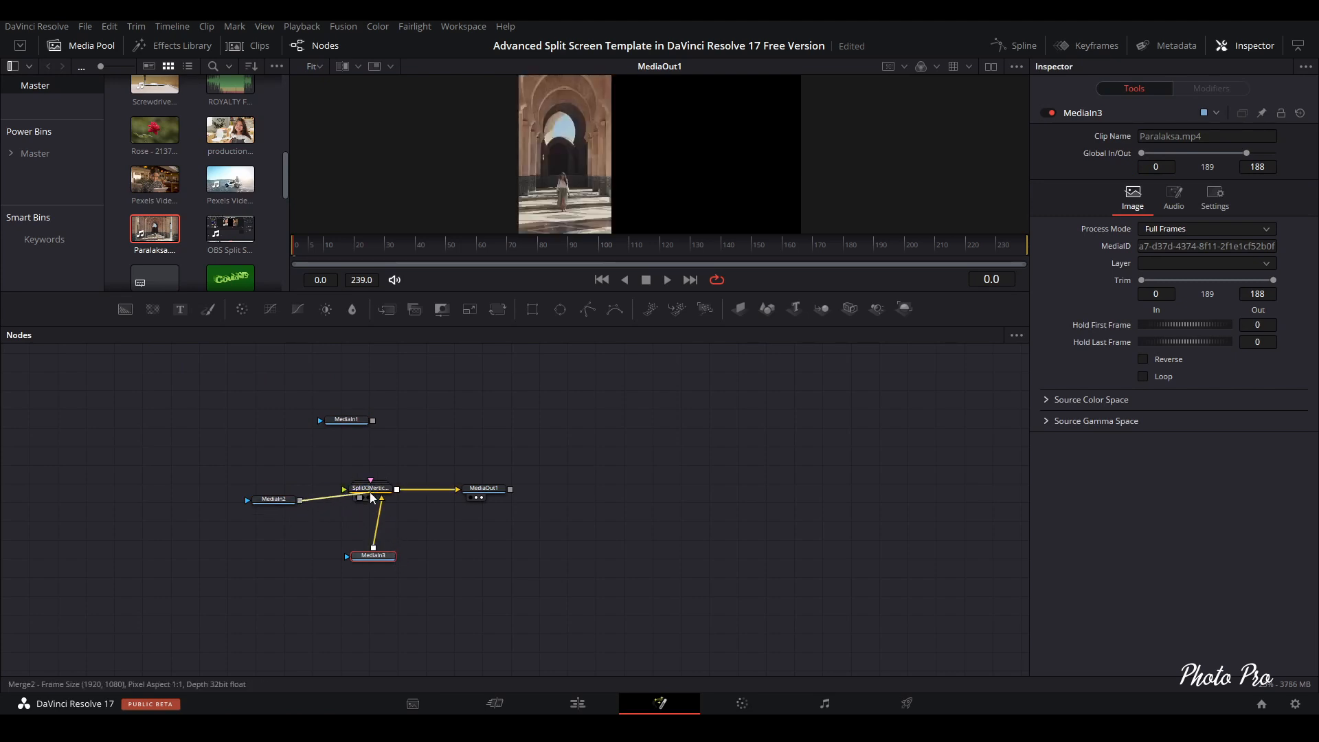
drag(346, 428, 377, 496)
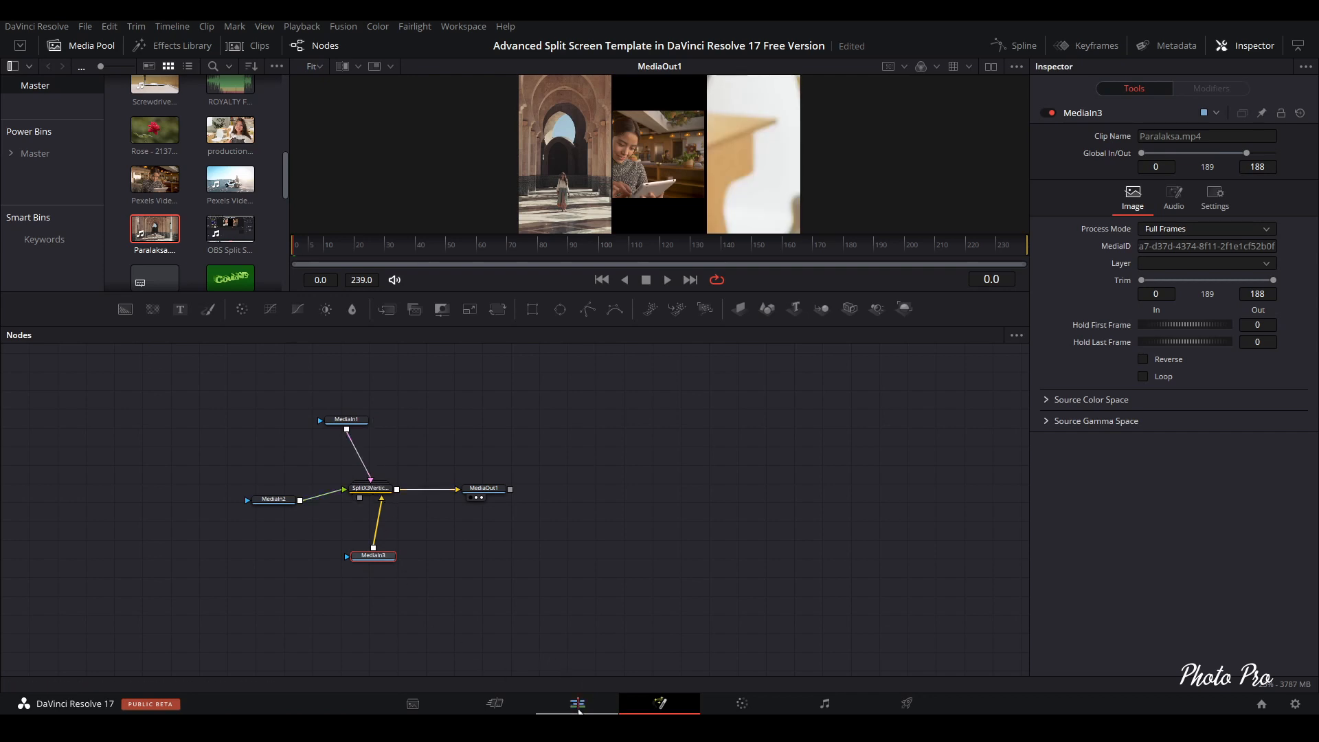
Return to the Edit page and set the generator's background Color to the muted blue #55749d.
click(577, 703)
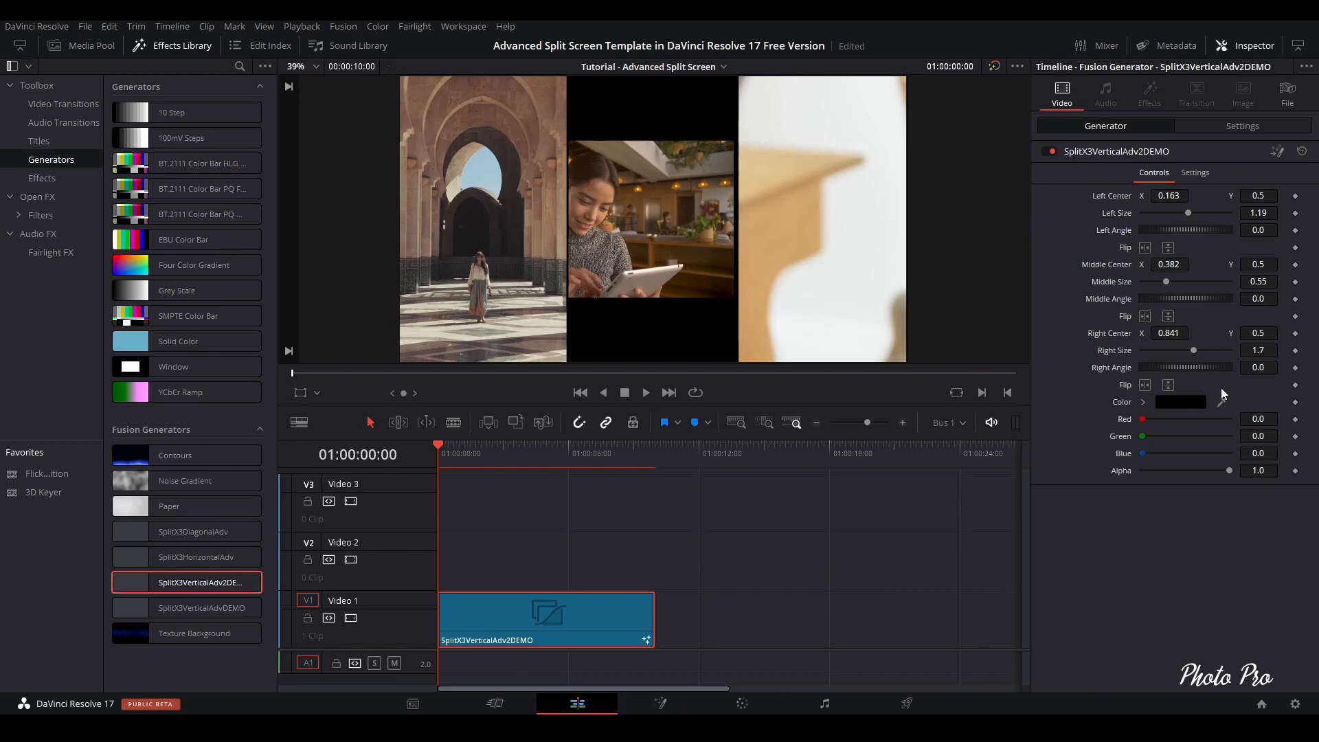
click(1184, 404)
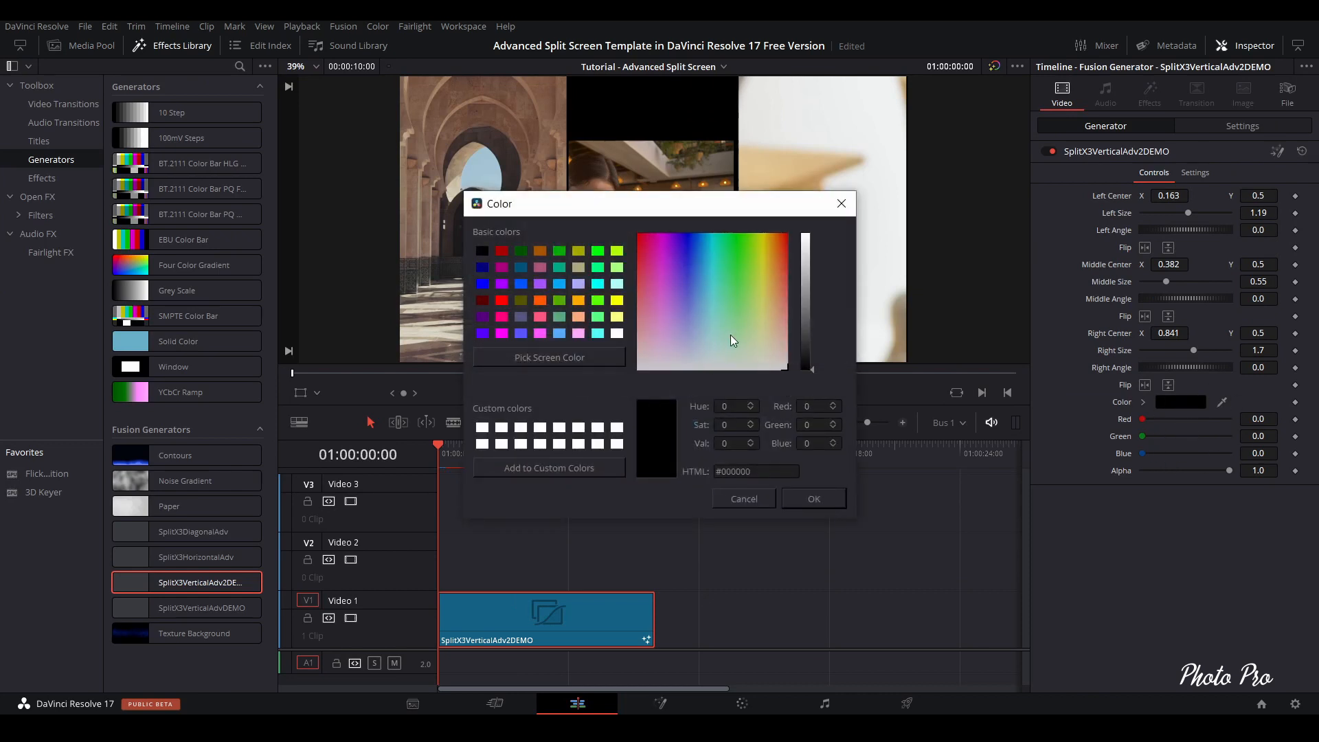
drag(685, 331, 667, 338)
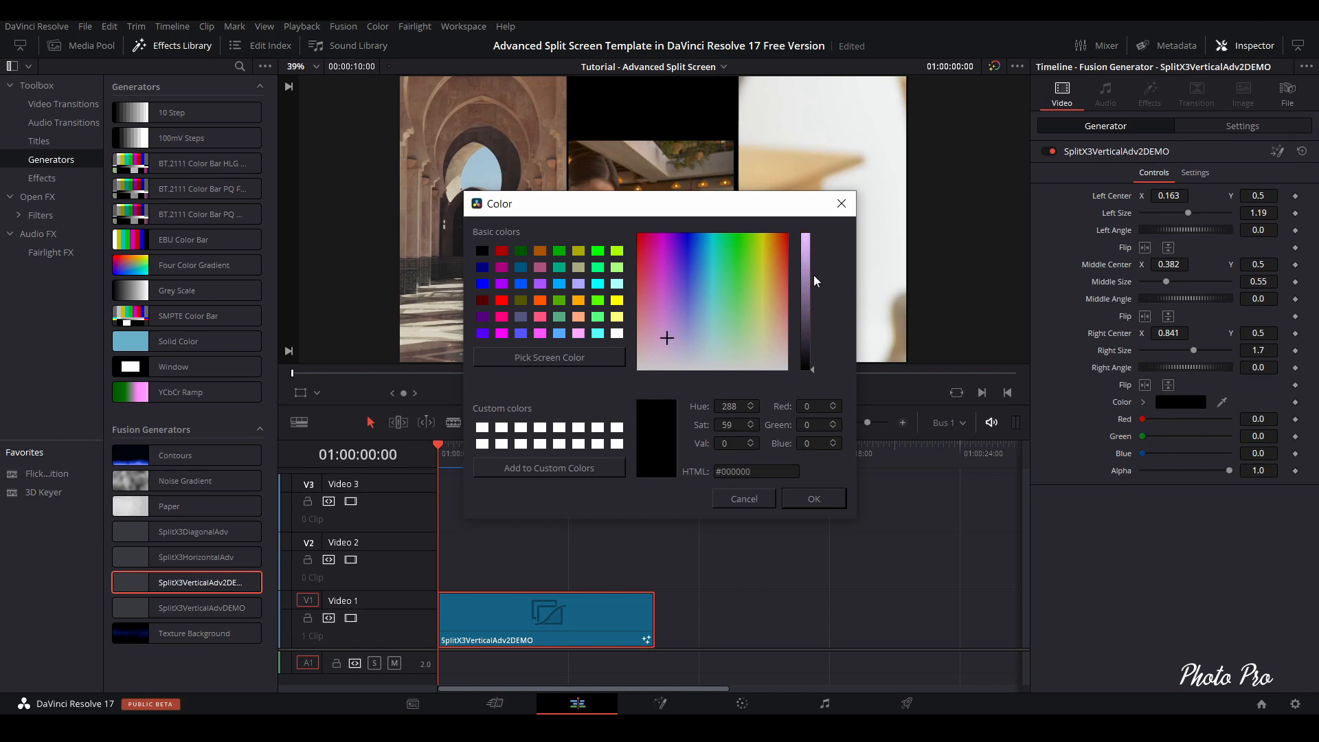
click(806, 254)
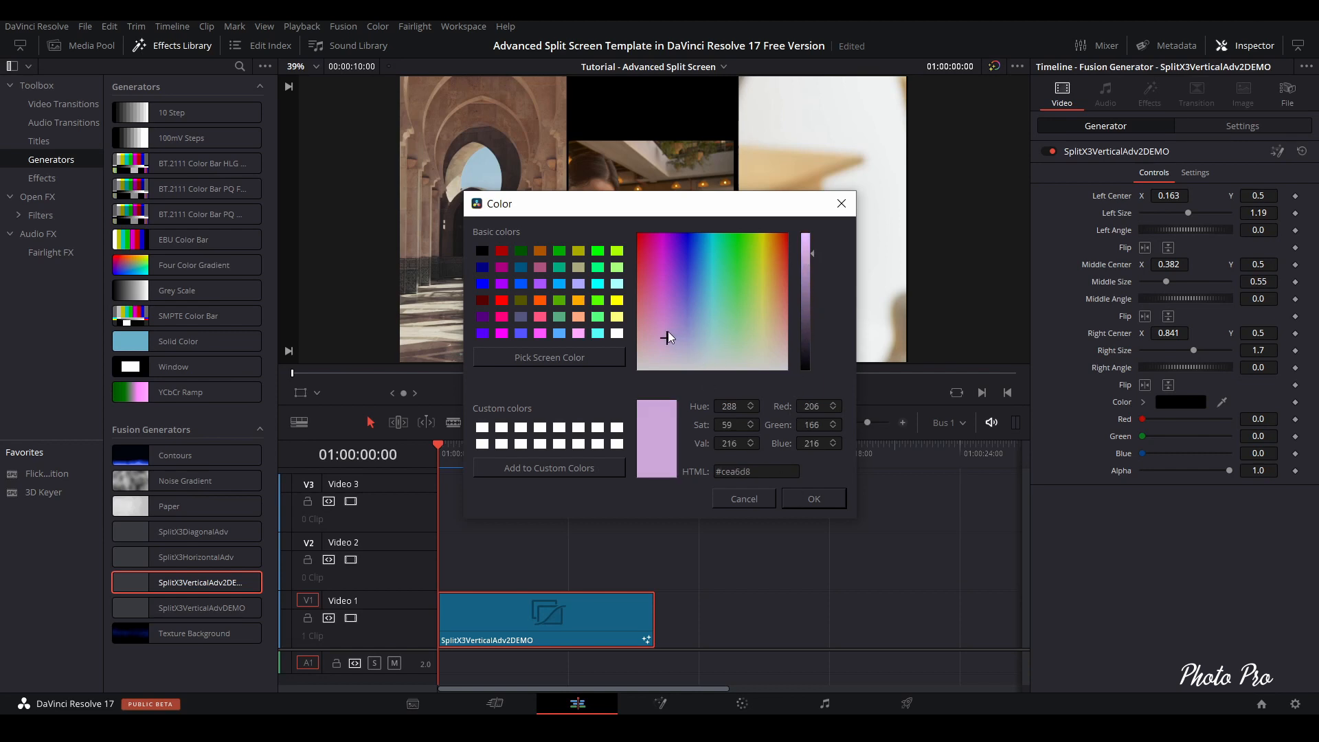
click(697, 308)
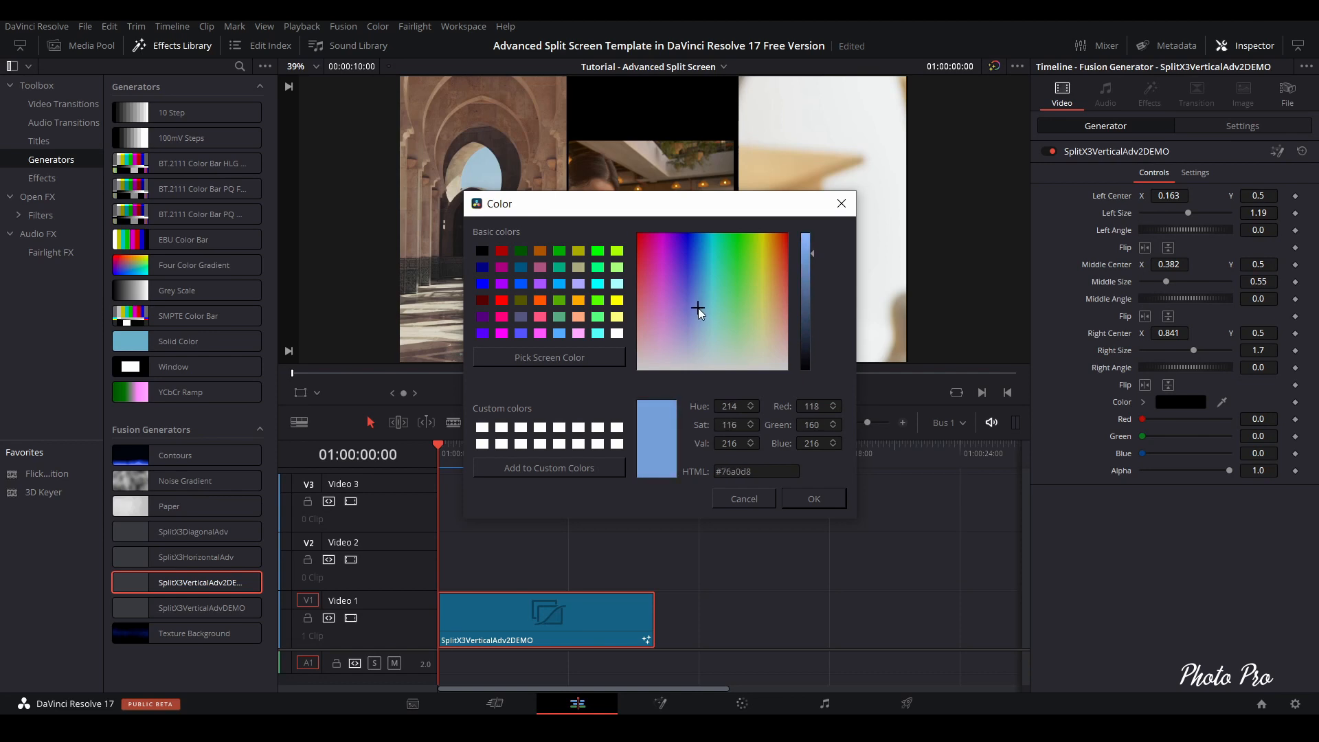
click(806, 285)
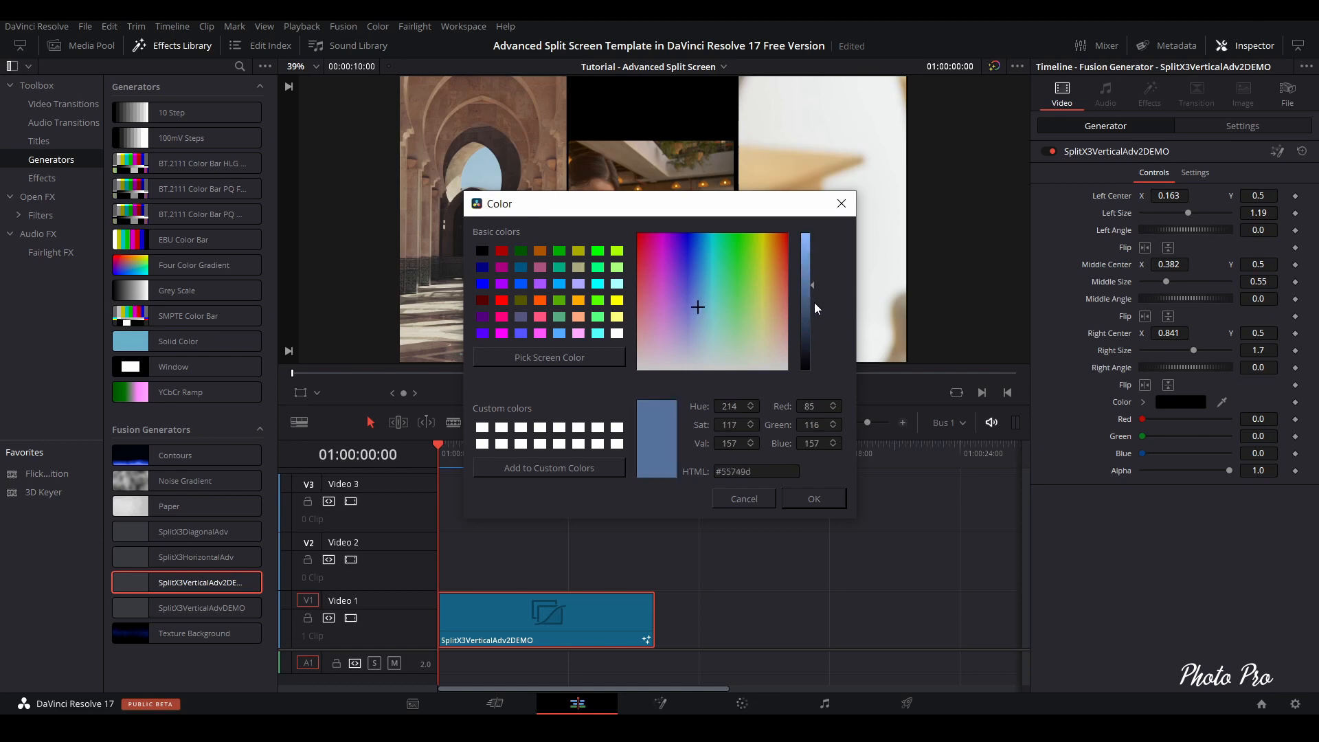
click(826, 503)
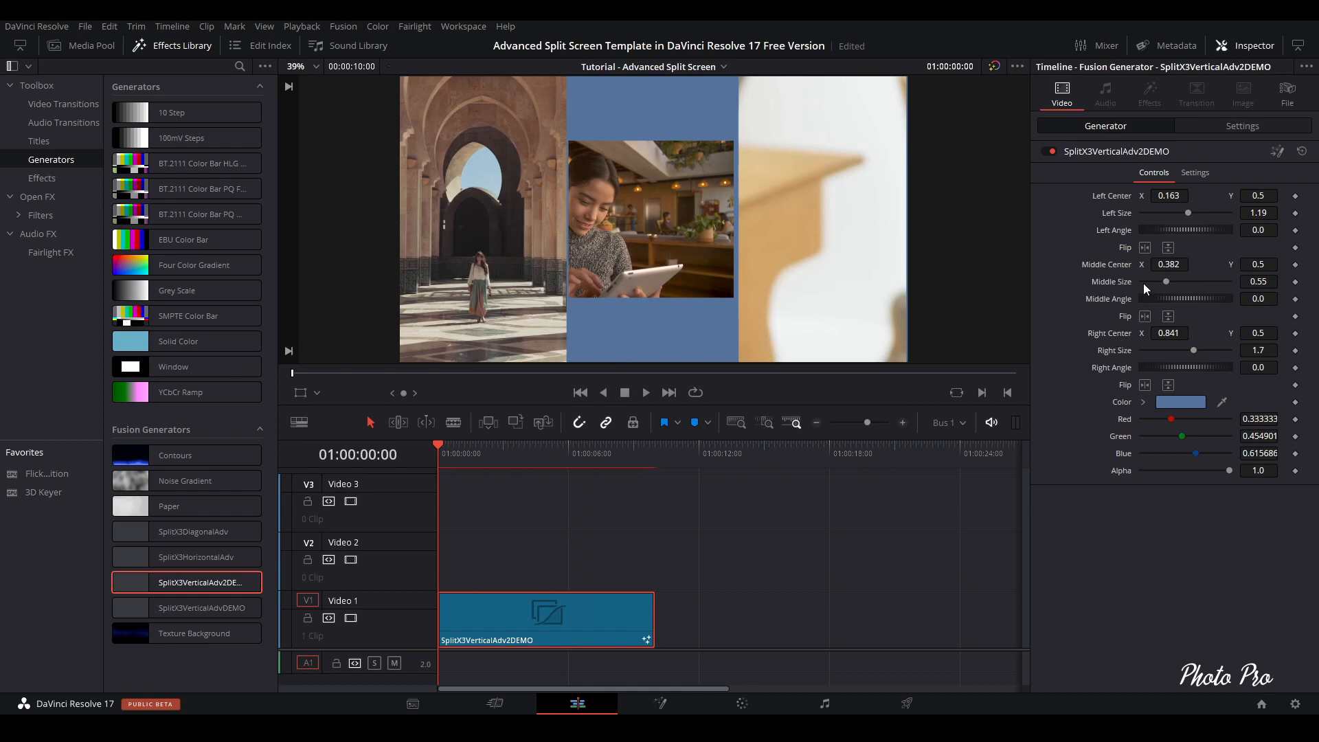
Set the generator's Middle Center X to 0.505 and Middle Size to 1.38 so the clip fills the middle panel.
drag(1167, 268, 1251, 268)
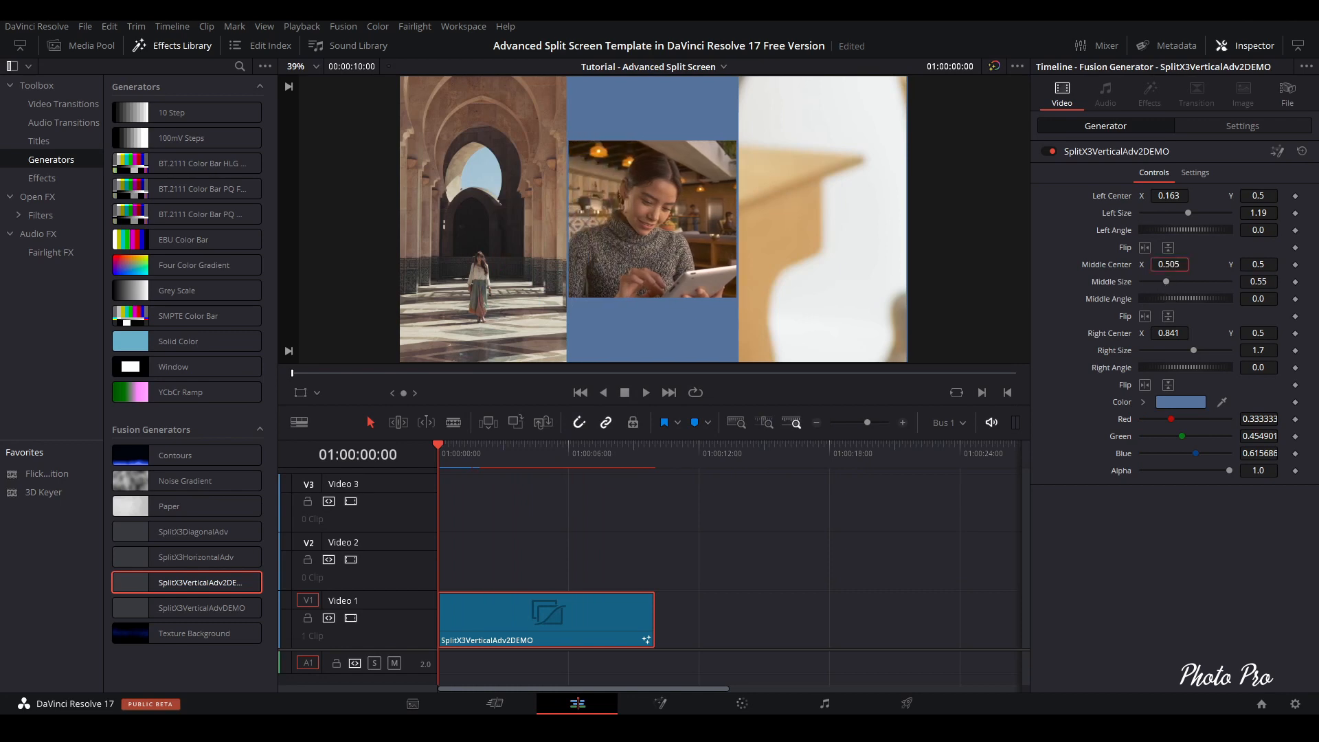
drag(1164, 281, 1188, 282)
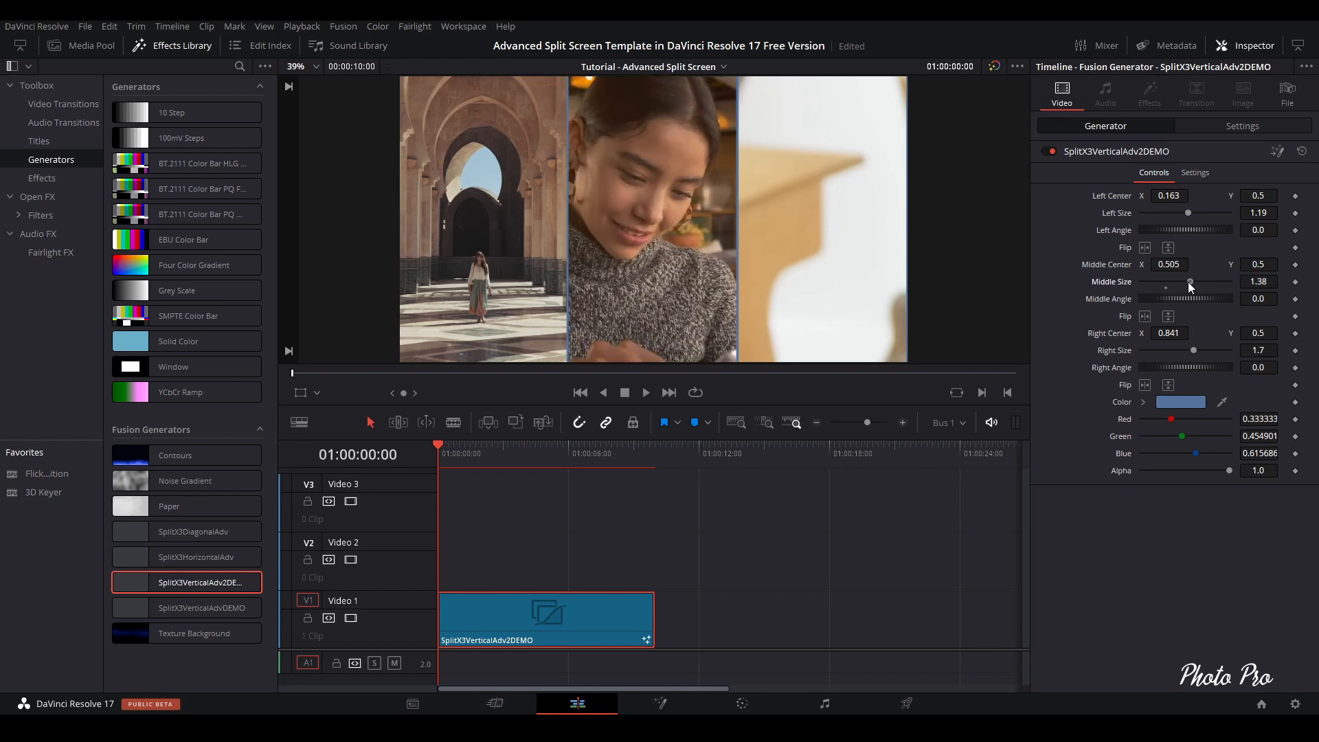
scroll(756, 275, down, 2)
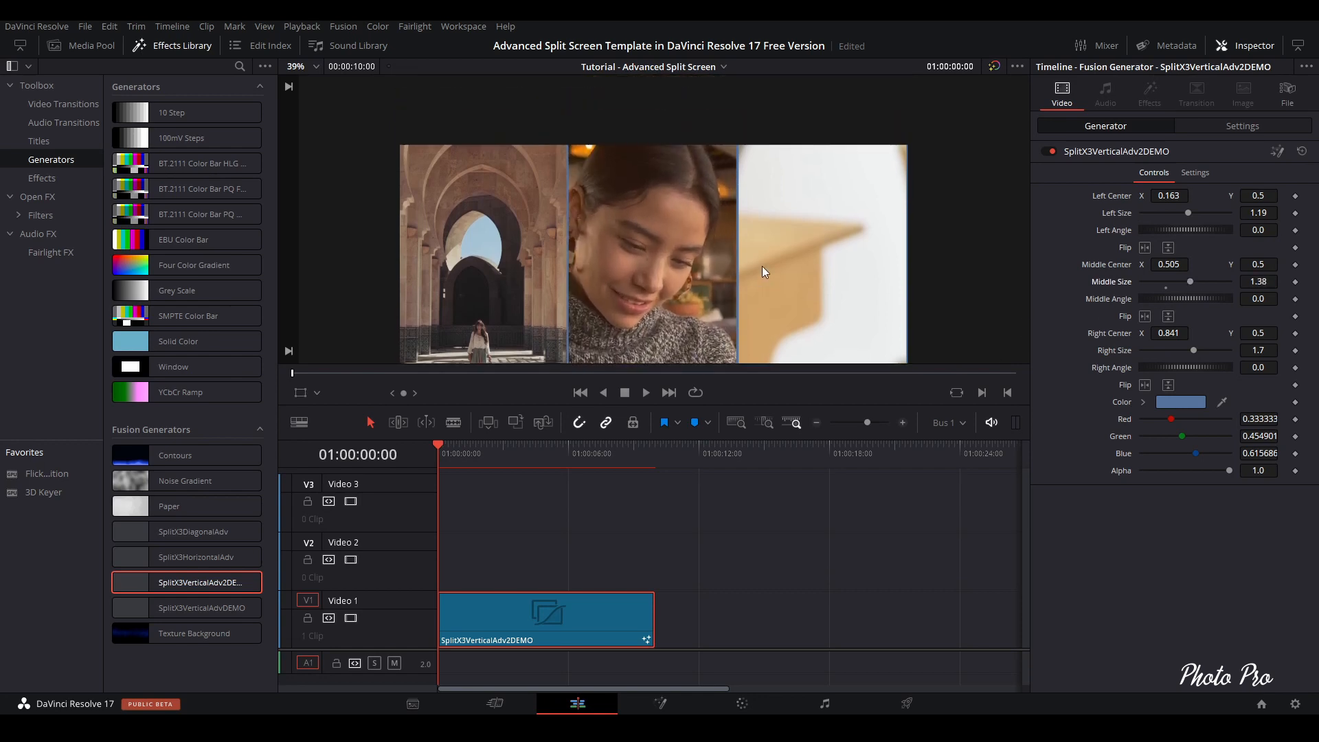
scroll(771, 275, up, 5)
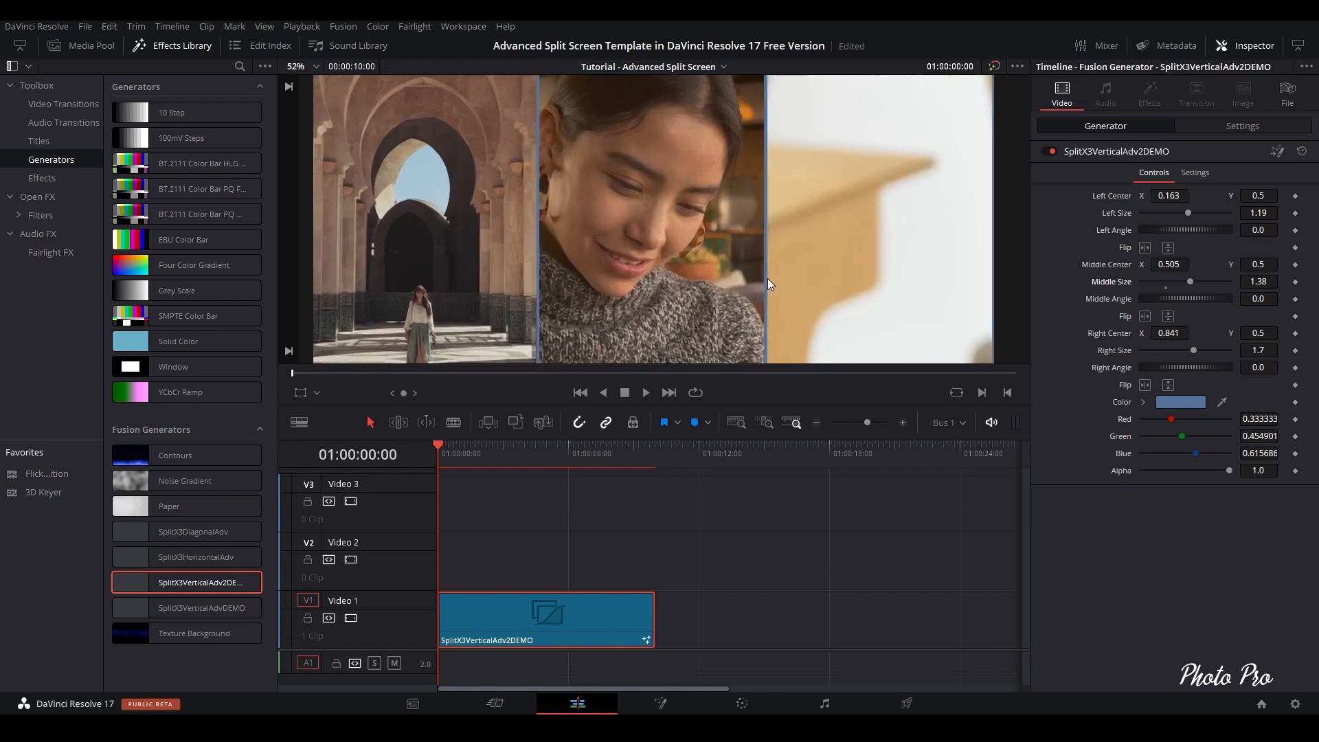
scroll(823, 287, down, 4)
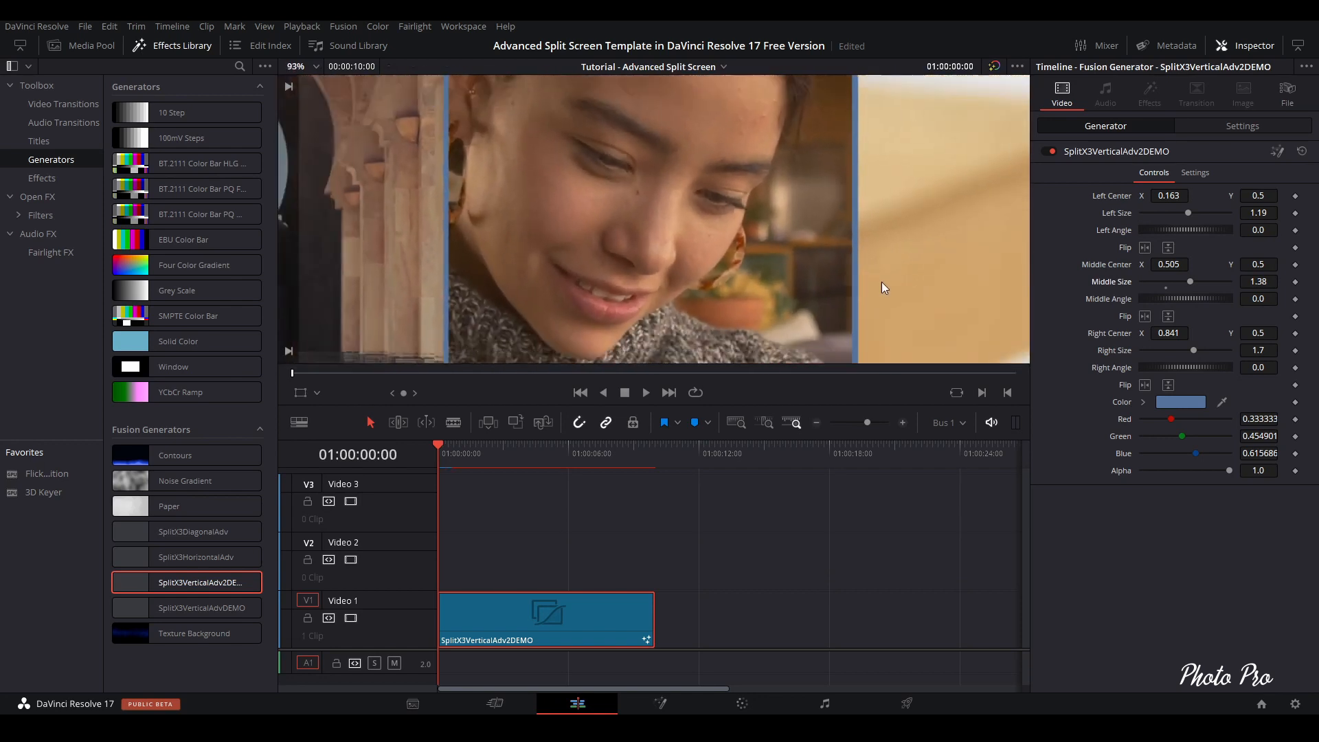
scroll(845, 274, down, 3)
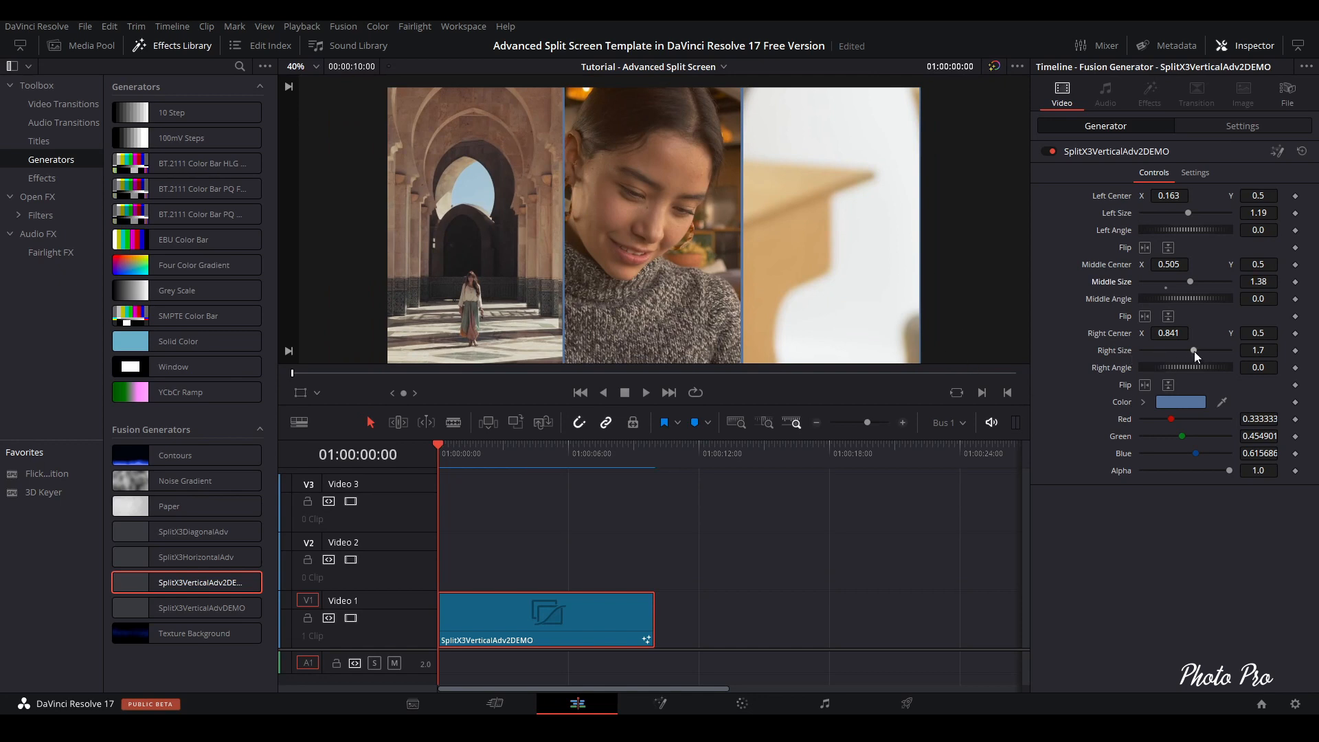
Set the generator's Right Size to 0.523, flip the right panel horizontally and set Right Center X to 0.783.
drag(1193, 352, 996, 333)
drag(1259, 351, 1318, 351)
drag(1174, 334, 1184, 389)
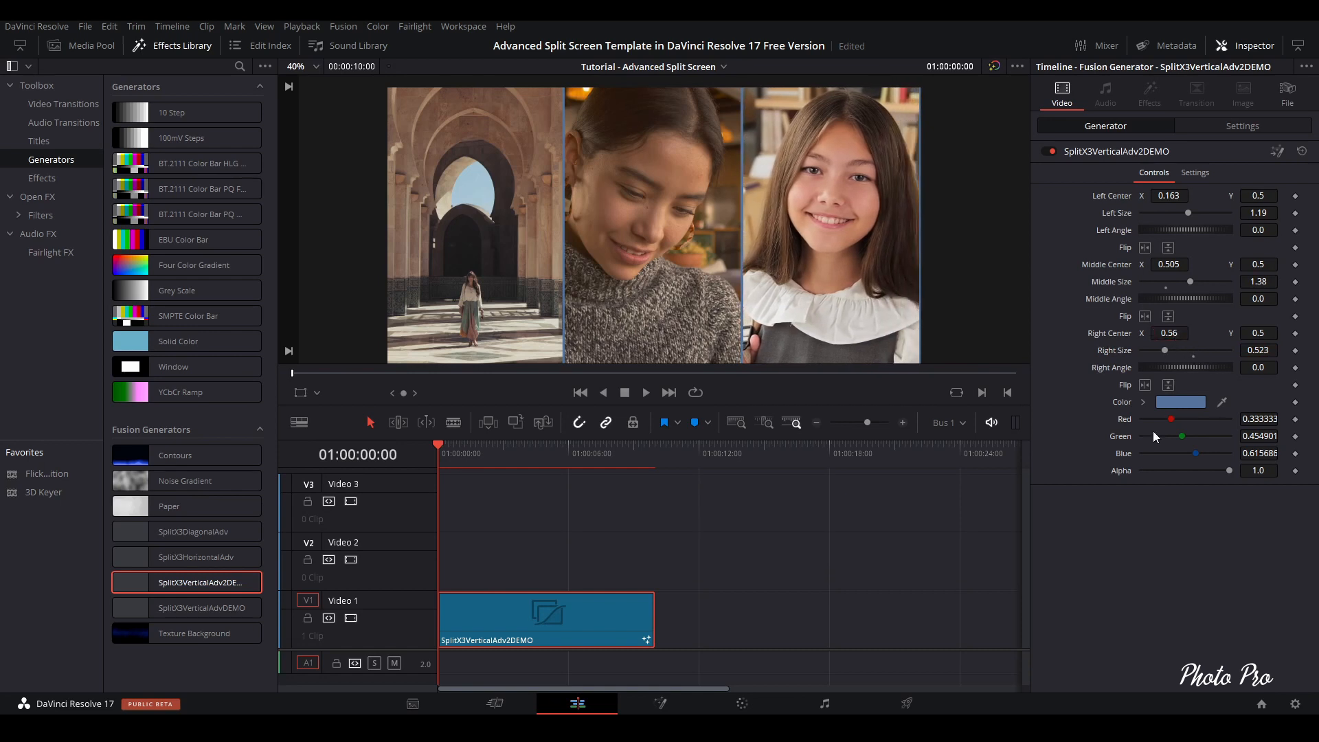
click(1144, 385)
drag(1167, 333, 1257, 333)
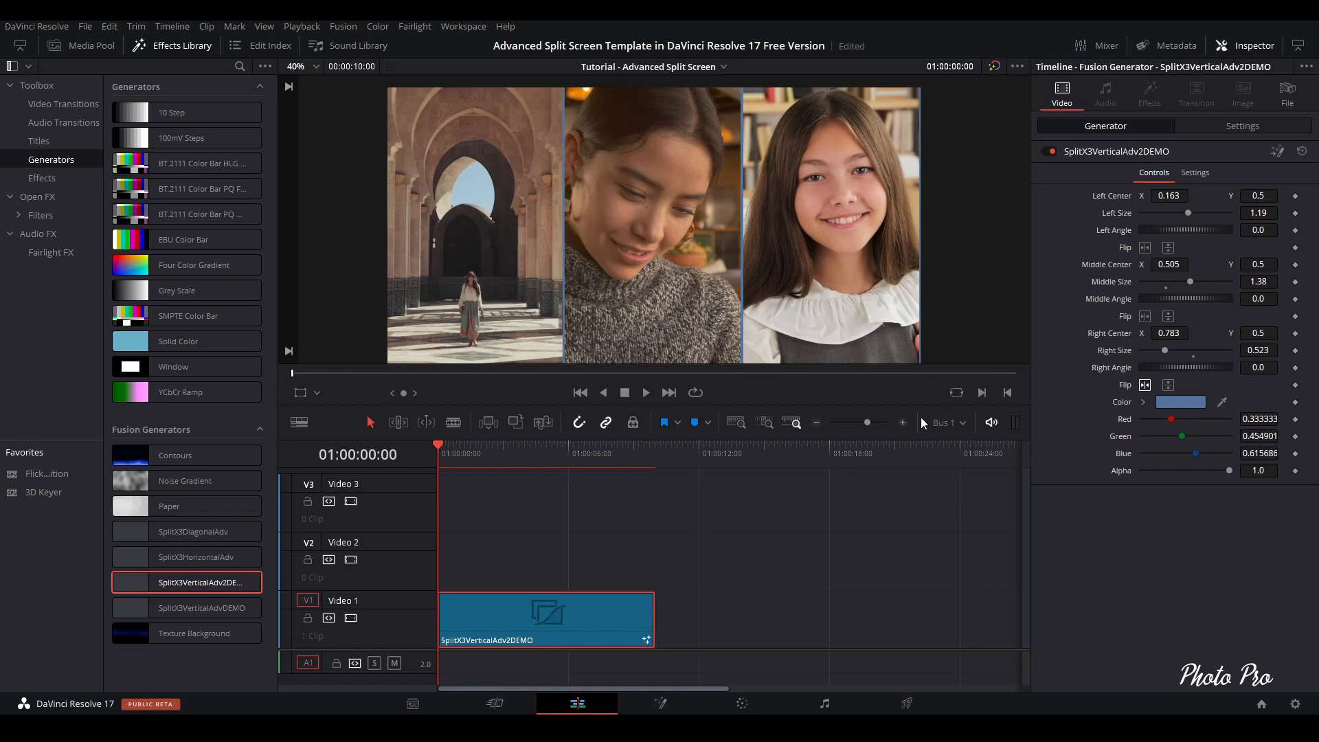